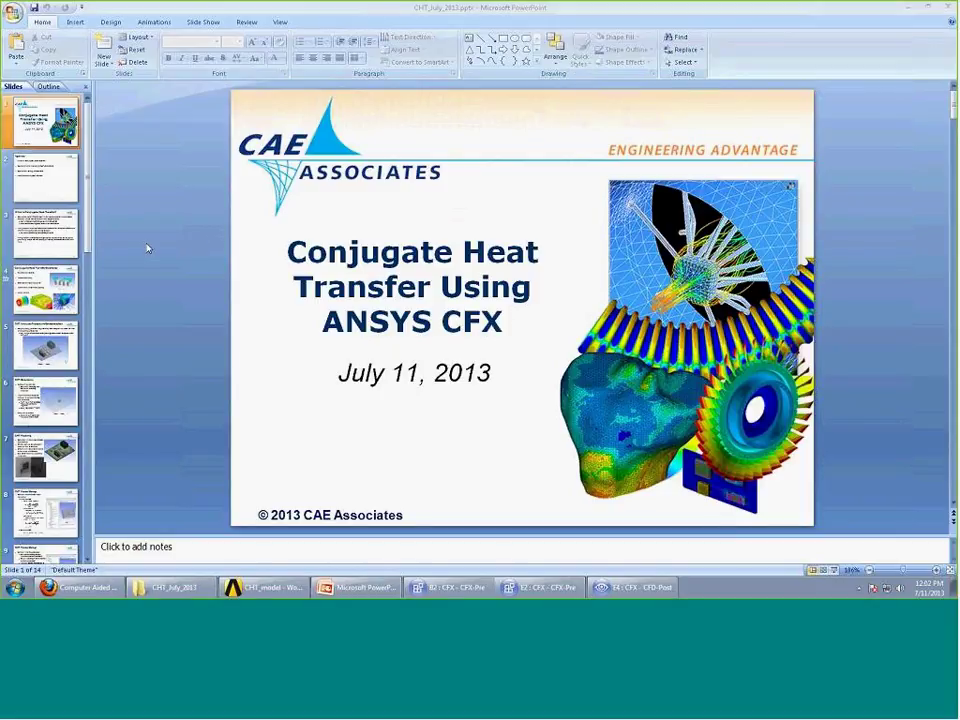
Page through the presentation from the title slide to the CHT Geometry slide.
scroll(176, 240, "down", 1)
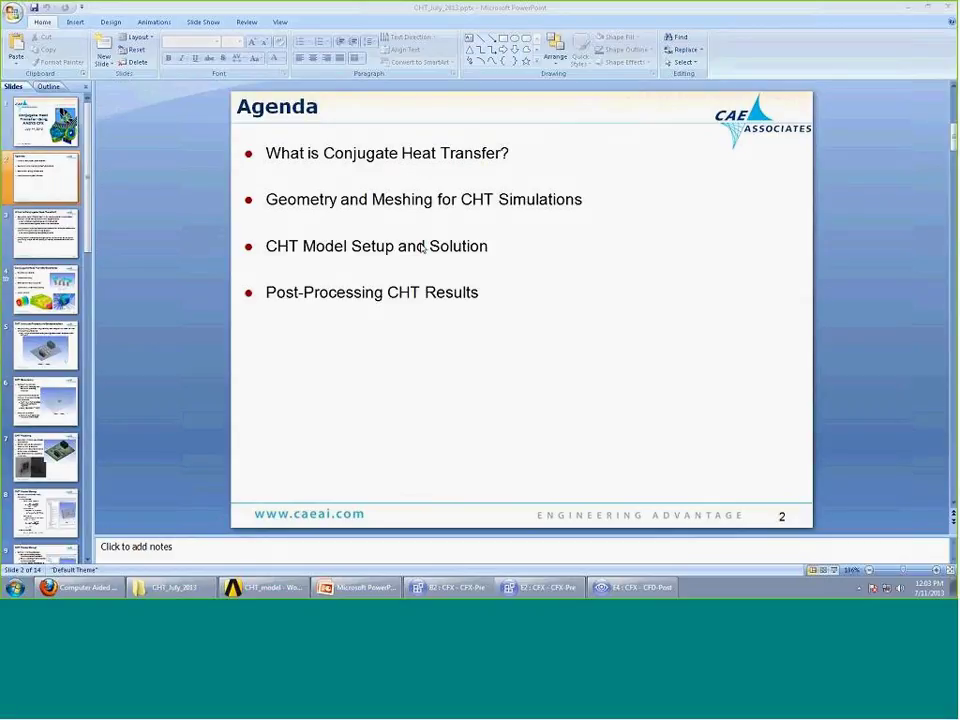
left_click(205, 180)
scroll(203, 163, "down", 1)
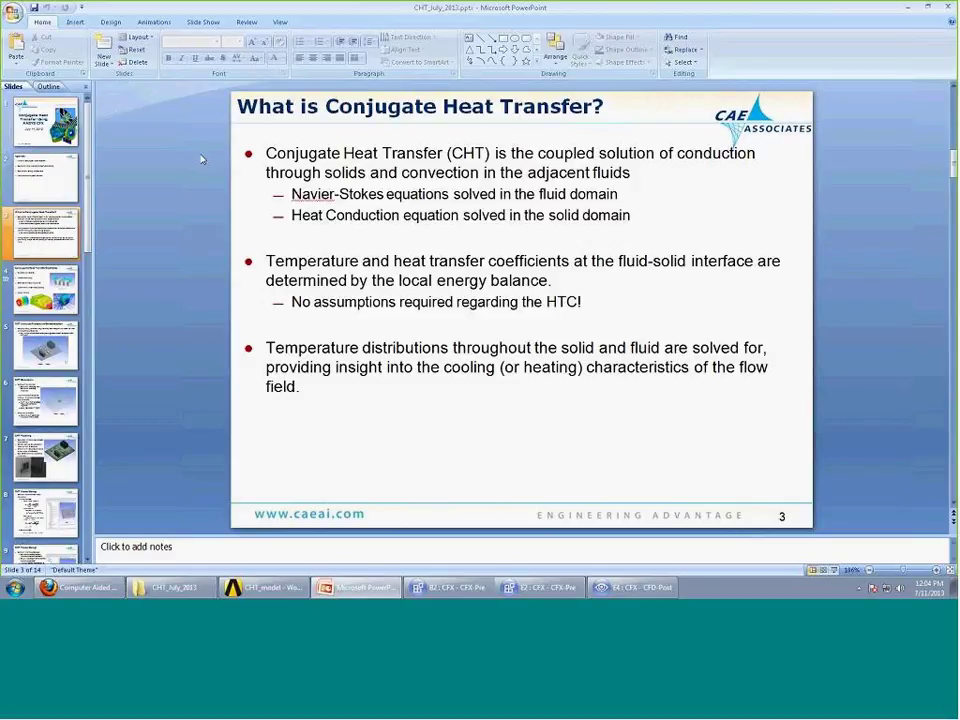
scroll(146, 213, "down", 1)
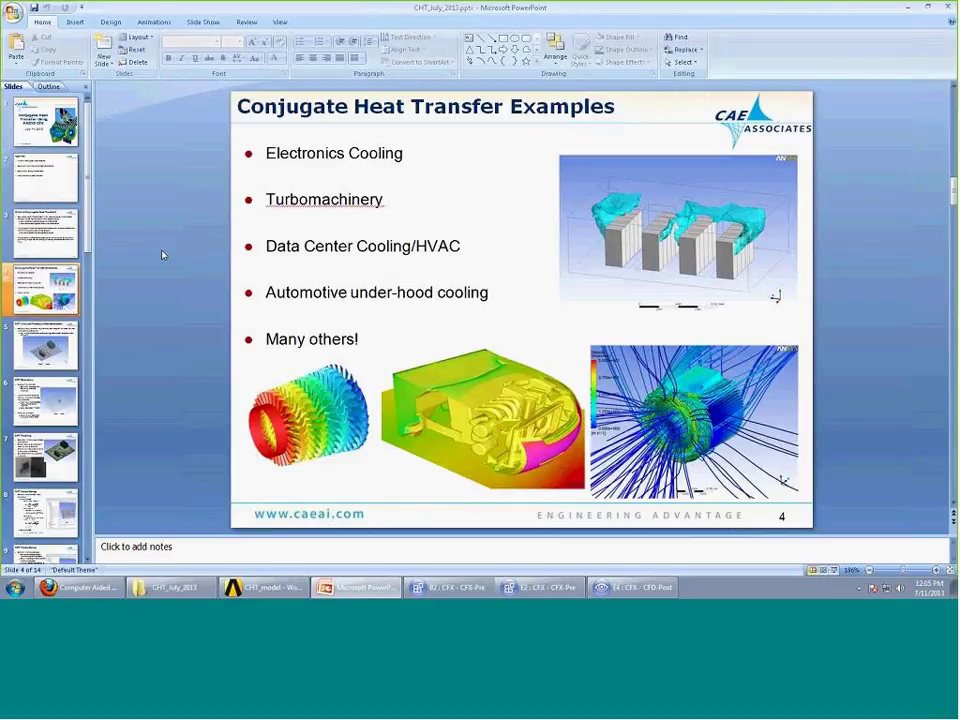
key("Page_Down")
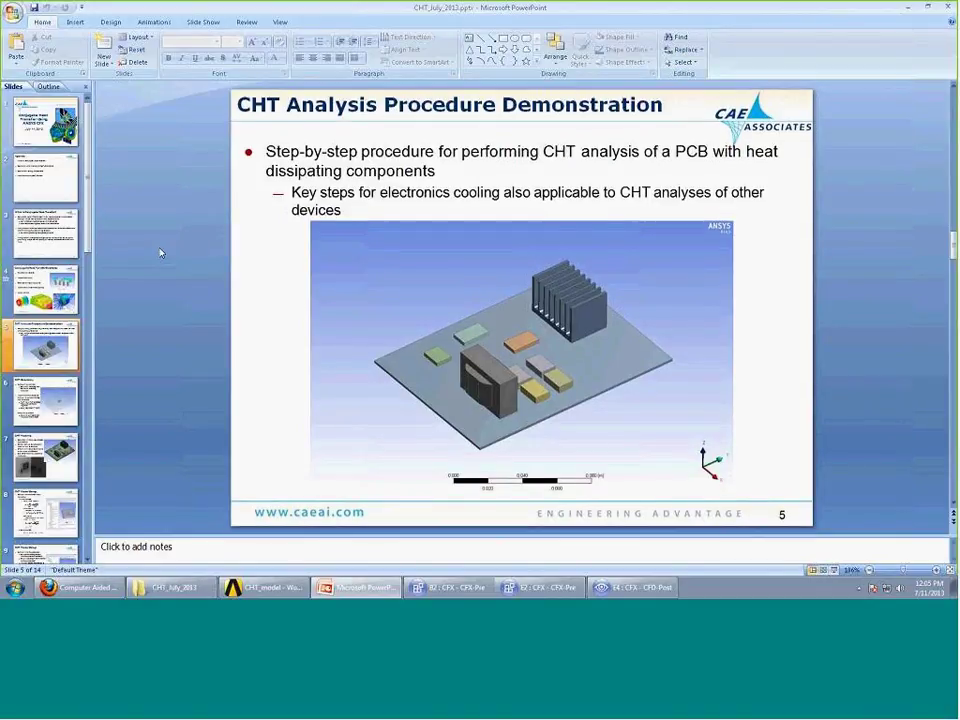
key("Page_Down")
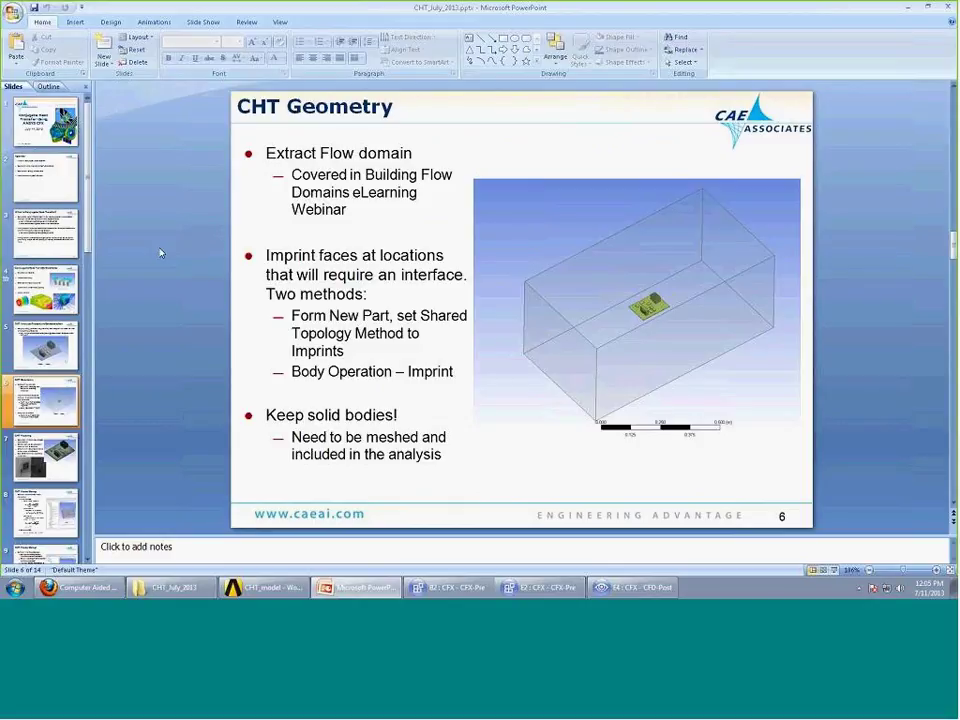
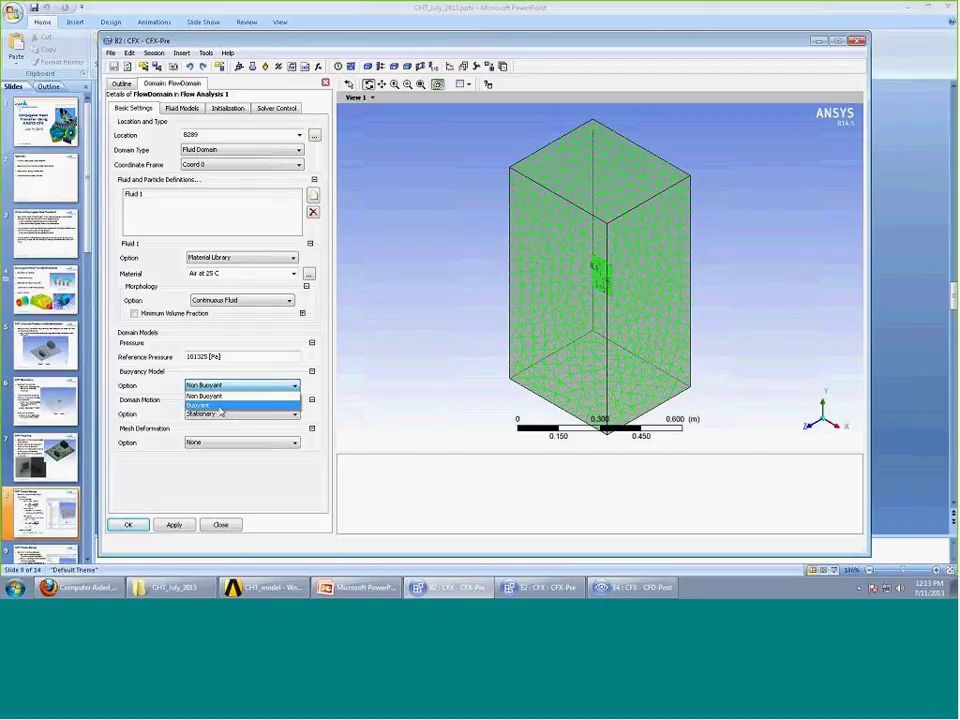
Make the flow domain buoyant with gravity of 0 m s^-2 in X, -g in Y and 0 m s^-2 in Z.
left_click(220, 406)
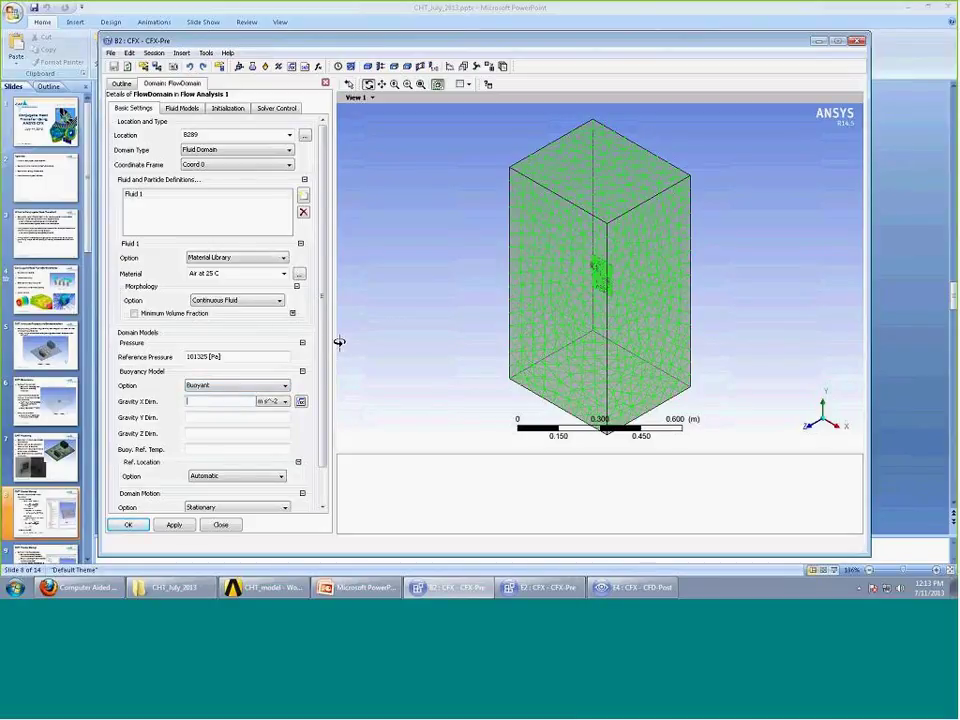
left_click(262, 406)
type("0")
left_click(219, 418)
type("-")
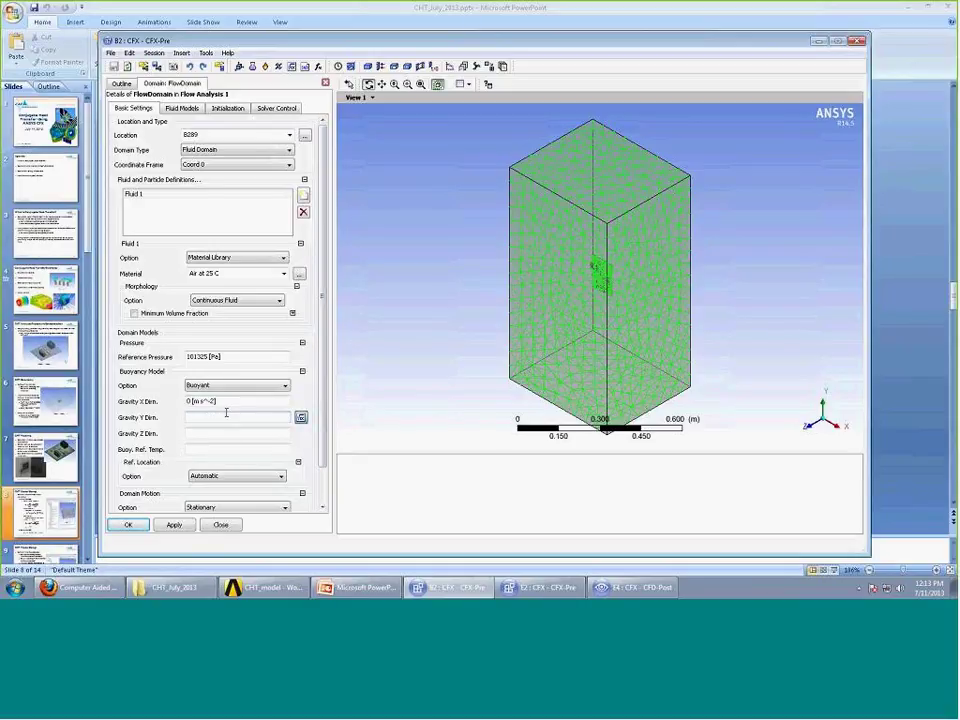
type("g")
left_click(212, 433)
type("0 [m s^-2")
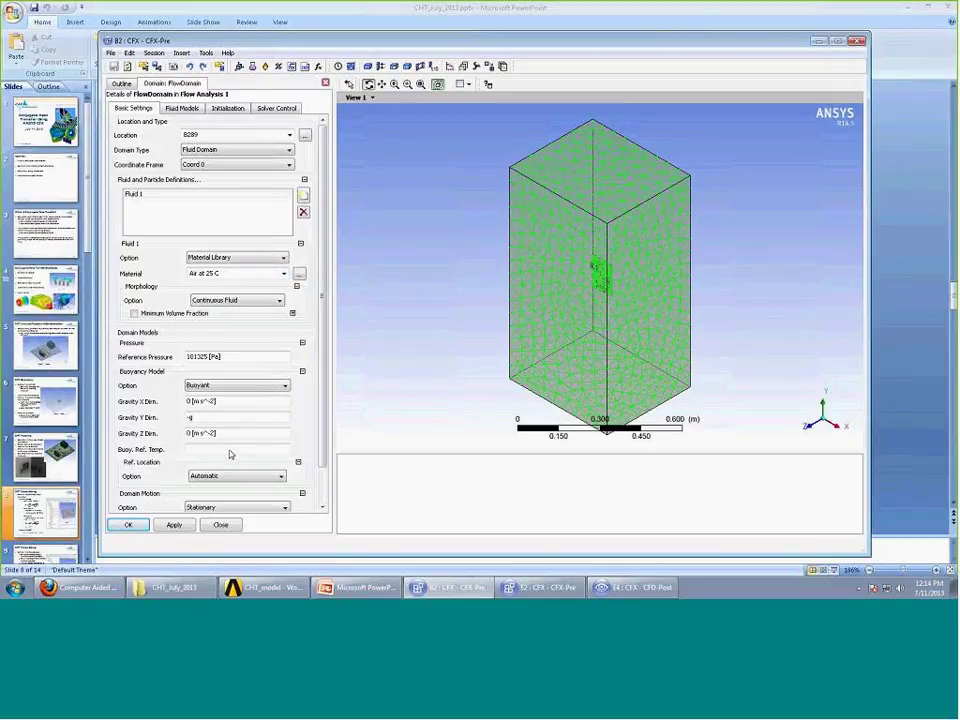
Set the flow domain's buoyancy reference temperature to 25 C.
left_click(194, 451)
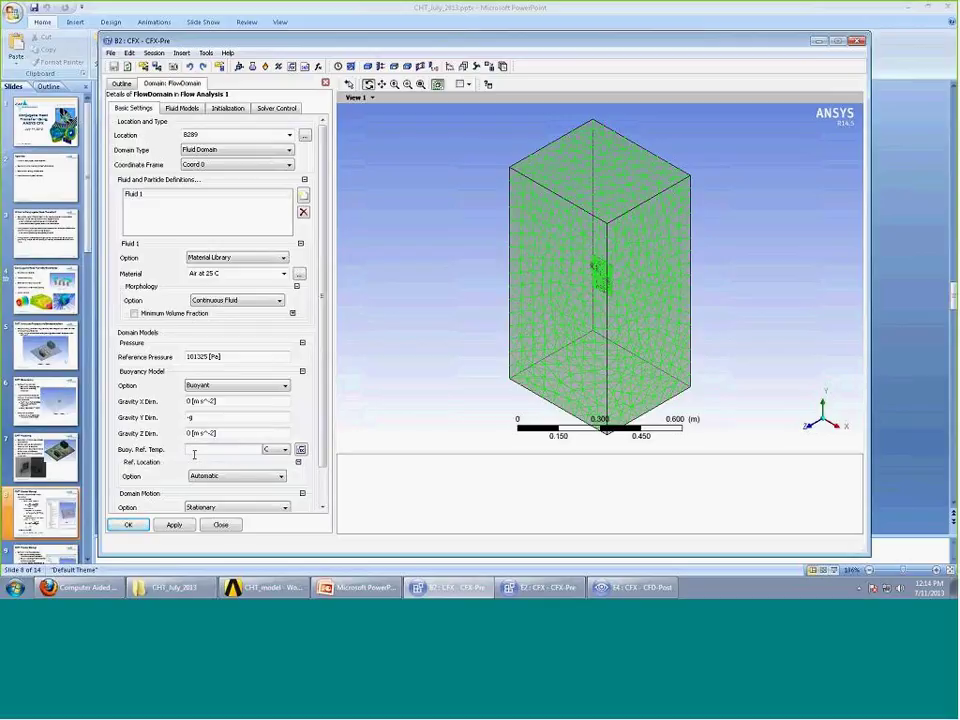
type("25")
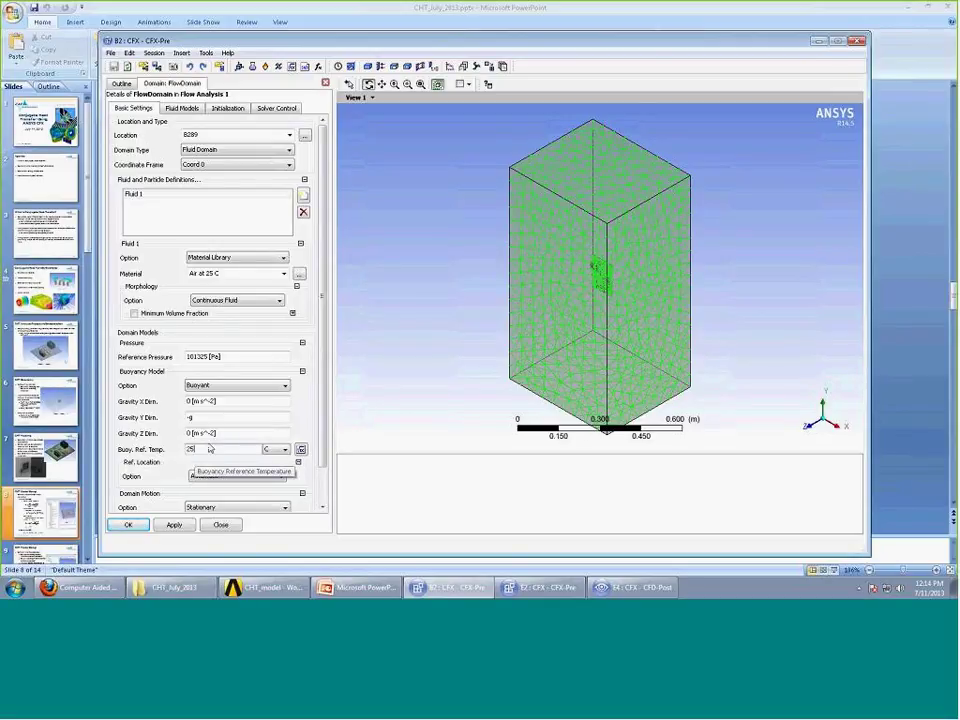
left_click(324, 297)
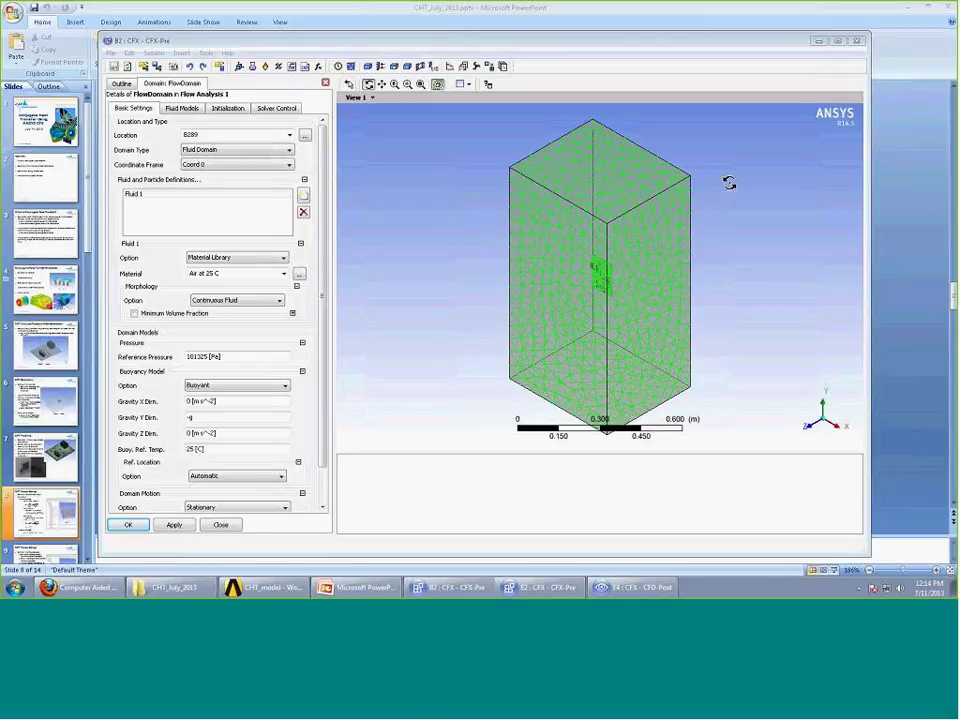
Consult the CHT Model Setup slide in PowerPoint and return to the flow domain settings in CFX-Pre.
left_click(893, 180)
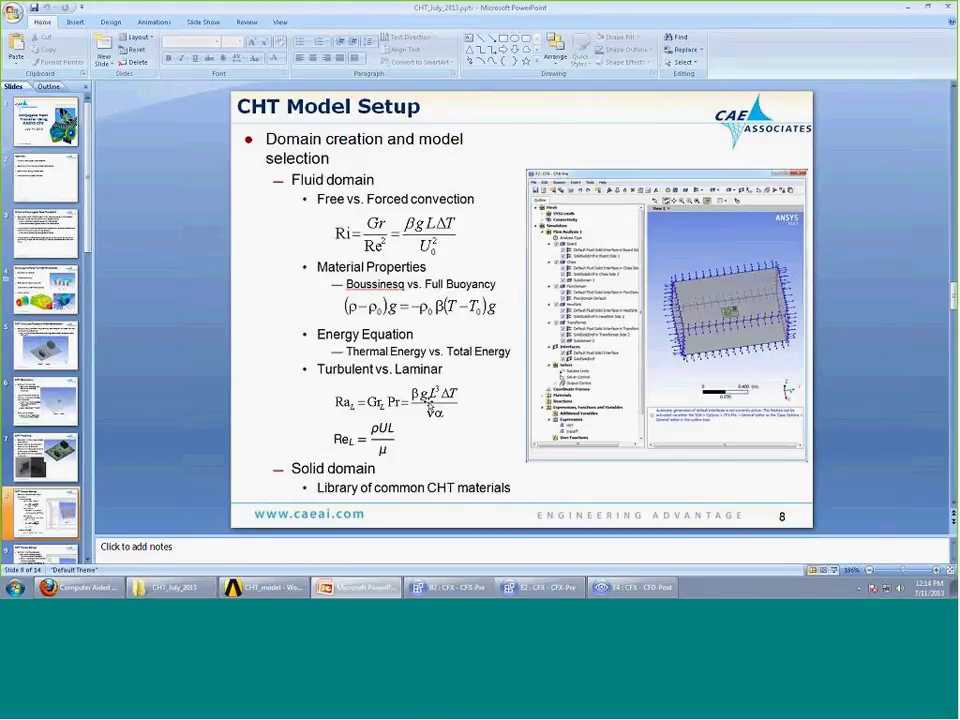
mouse_move(456, 594)
left_click(488, 542)
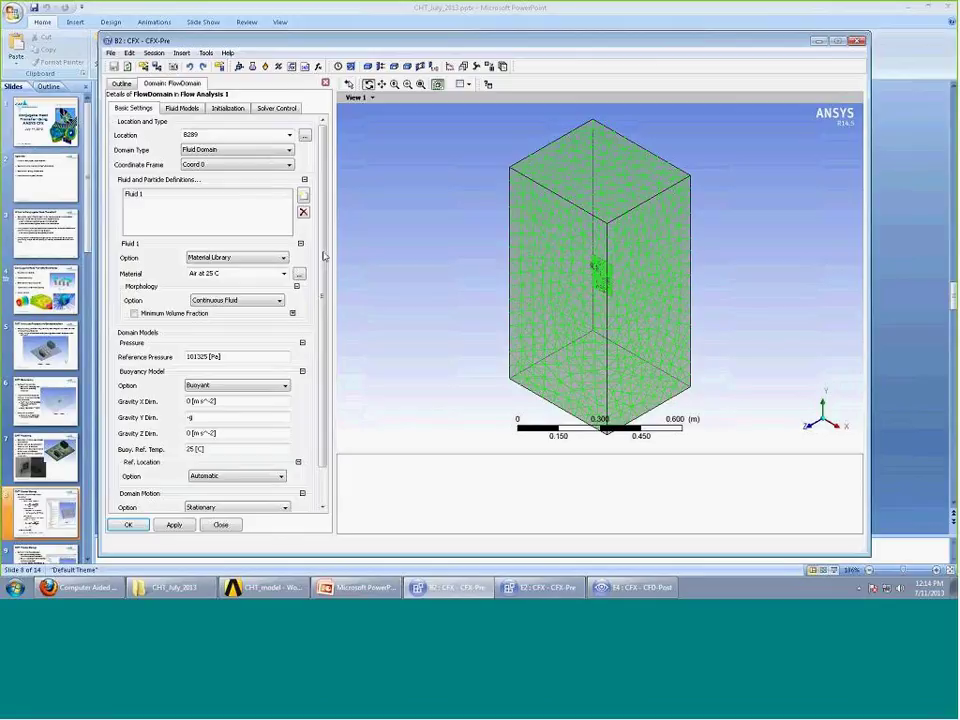
Set the flow domain's heat transfer model to Thermal Energy and save the domain definition.
scroll(325, 270, "down", 1)
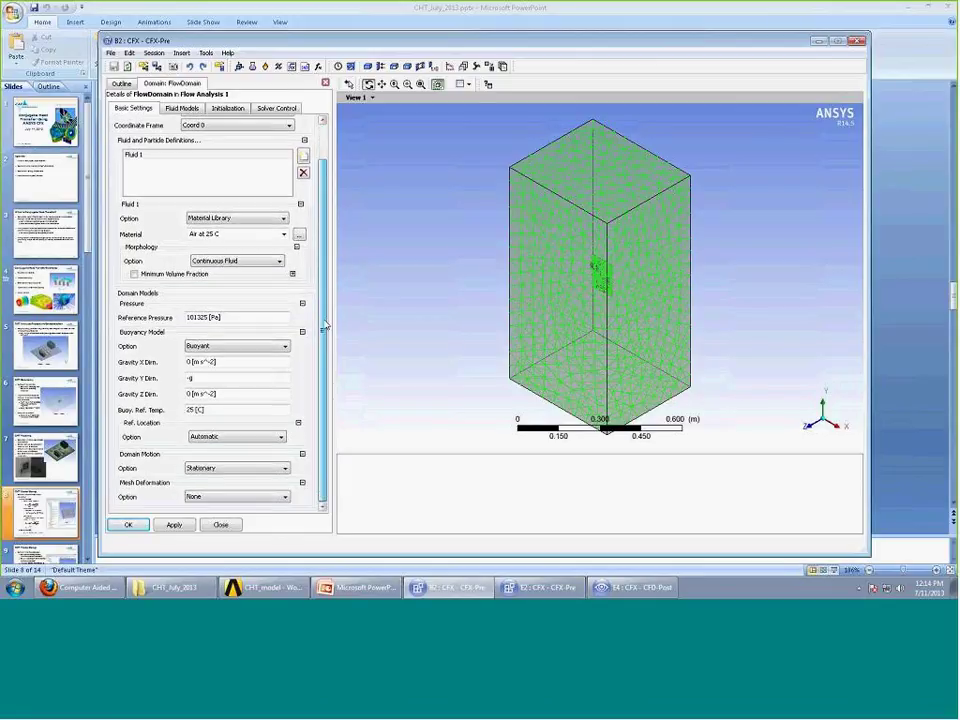
left_click(181, 108)
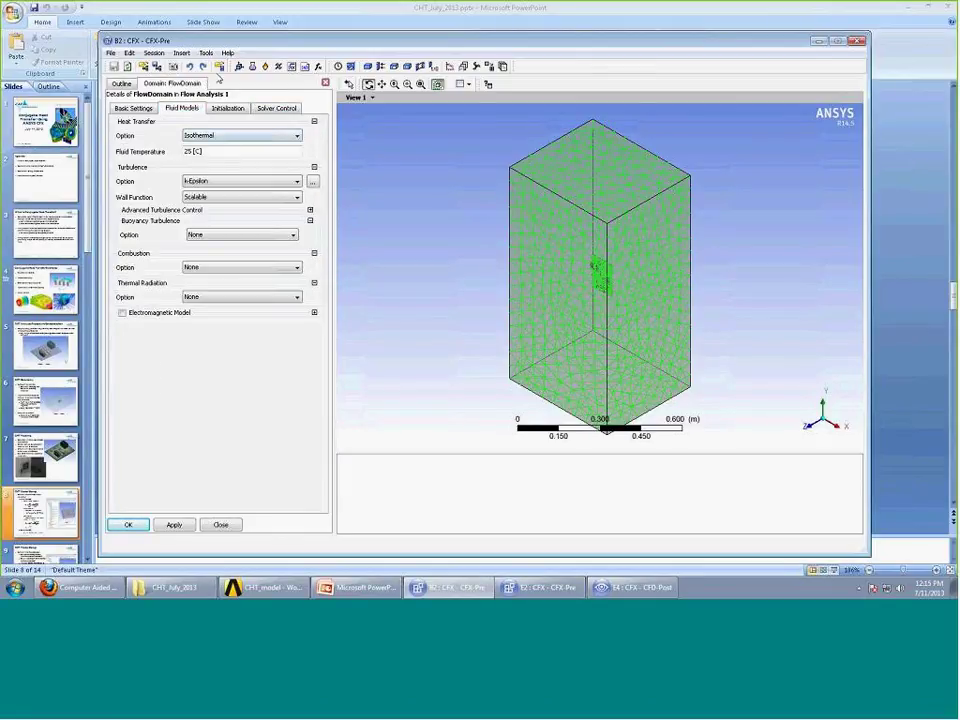
left_click(278, 138)
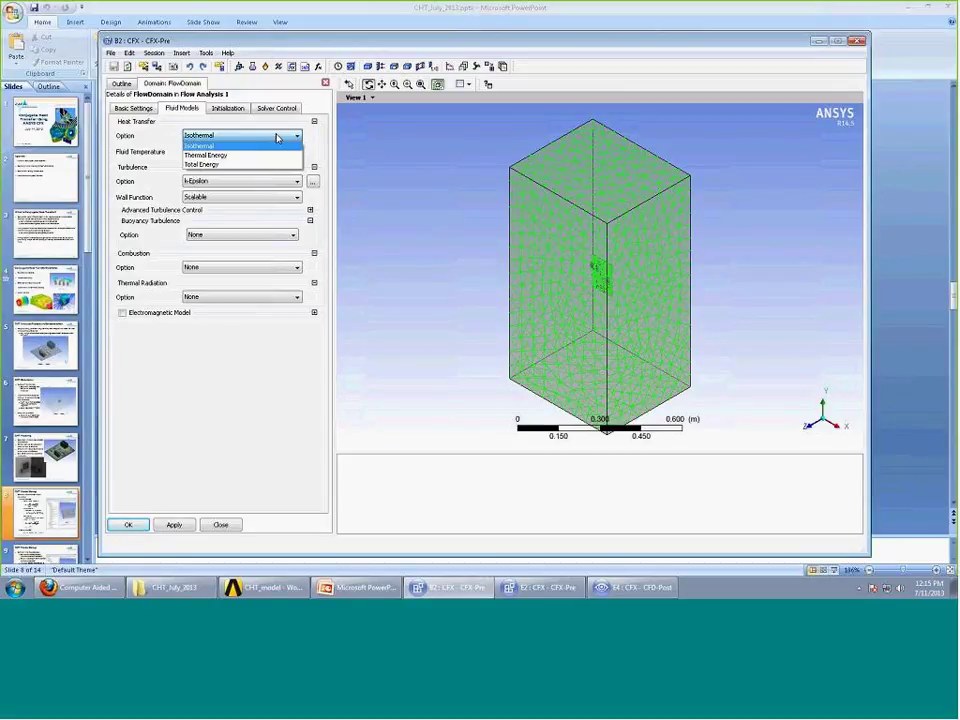
left_click(268, 155)
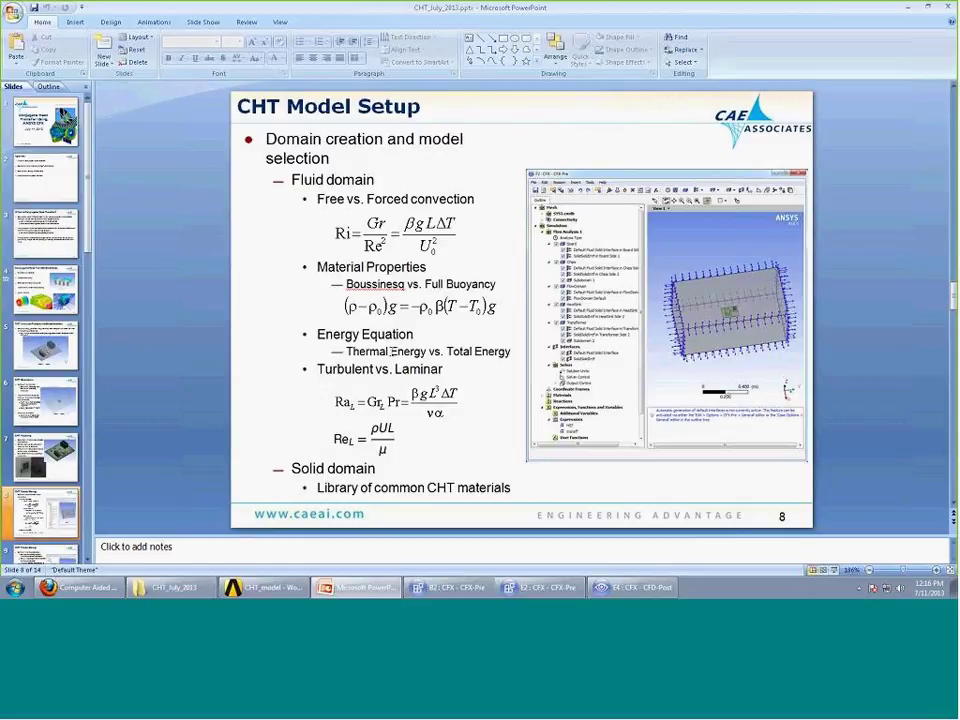
key("alt+Tab")
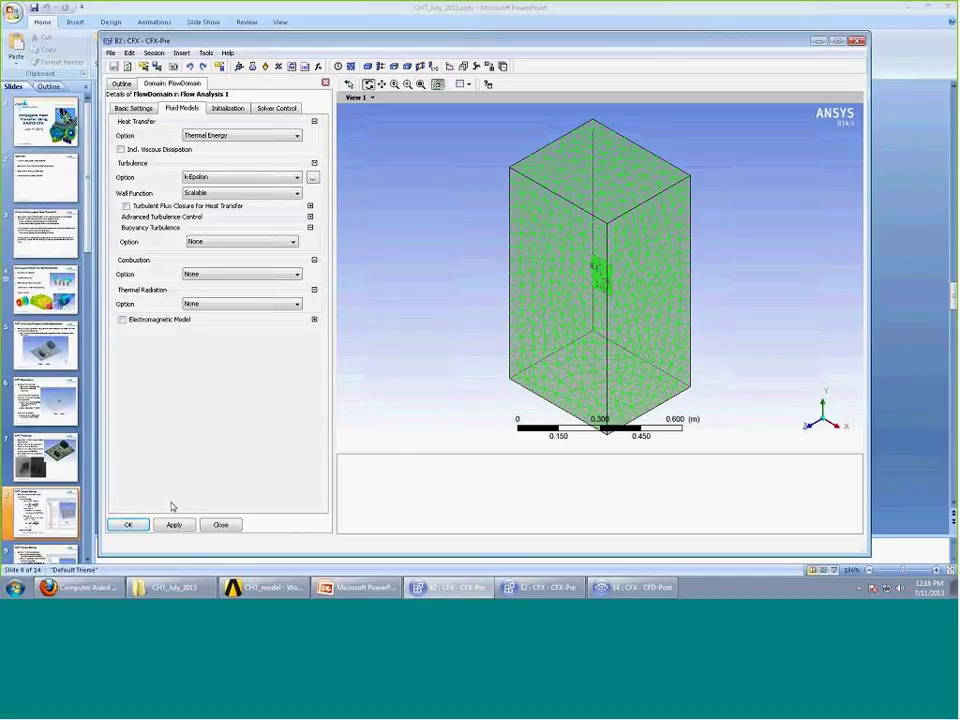
left_click(129, 526)
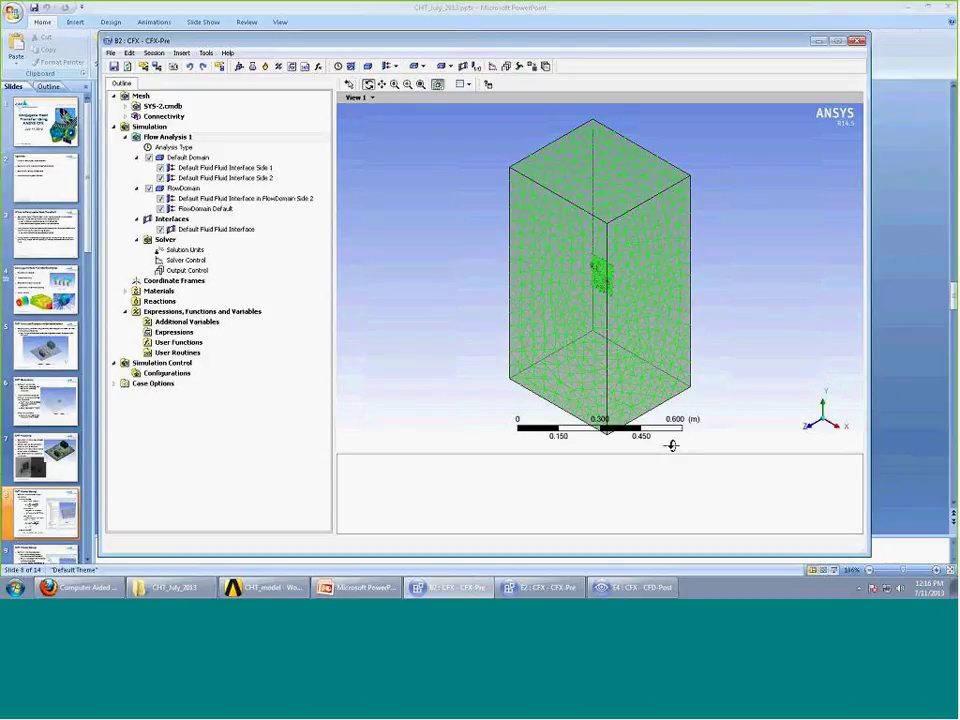
Enlarge the 3D viewer, hide FlowDomain and bring the circuit board into close view.
left_click_drag(671, 453, 679, 490)
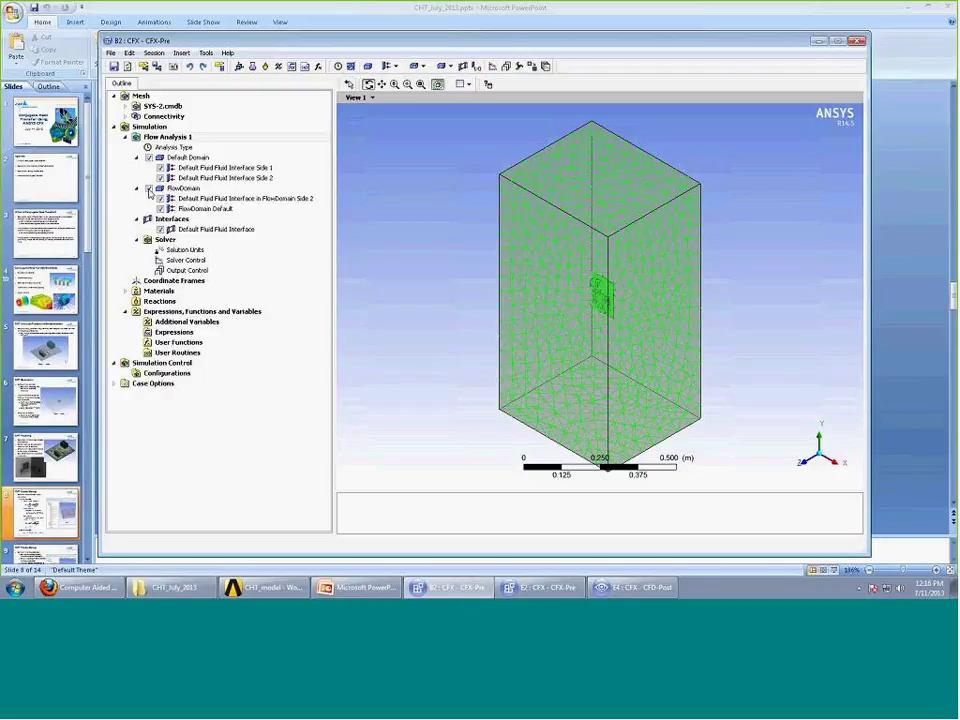
left_click(183, 188)
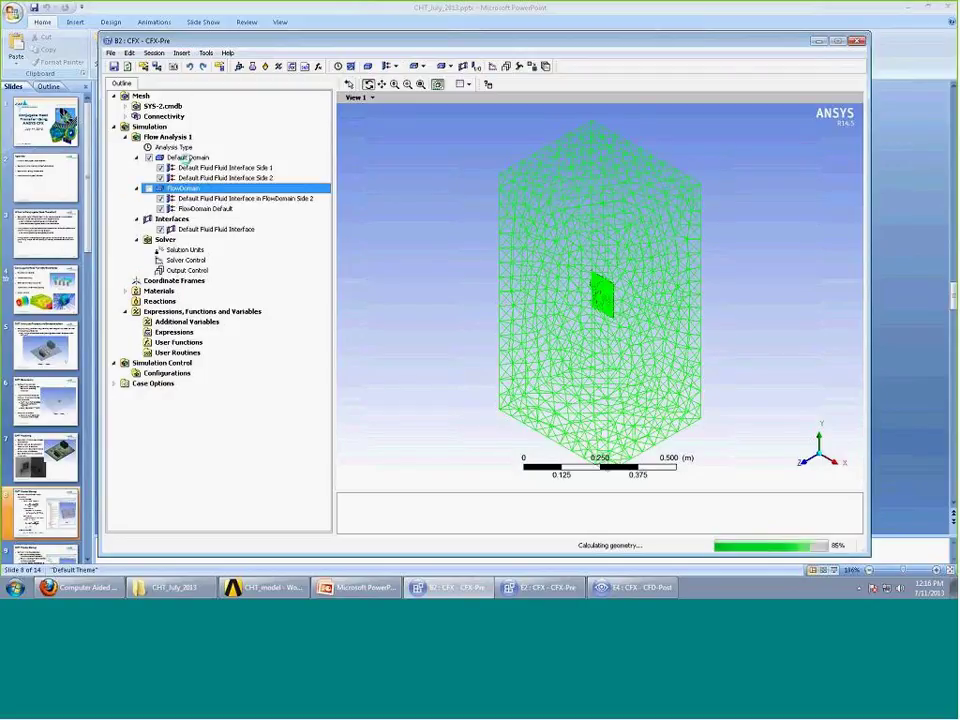
left_click(188, 160)
left_click_drag(583, 261, 640, 300)
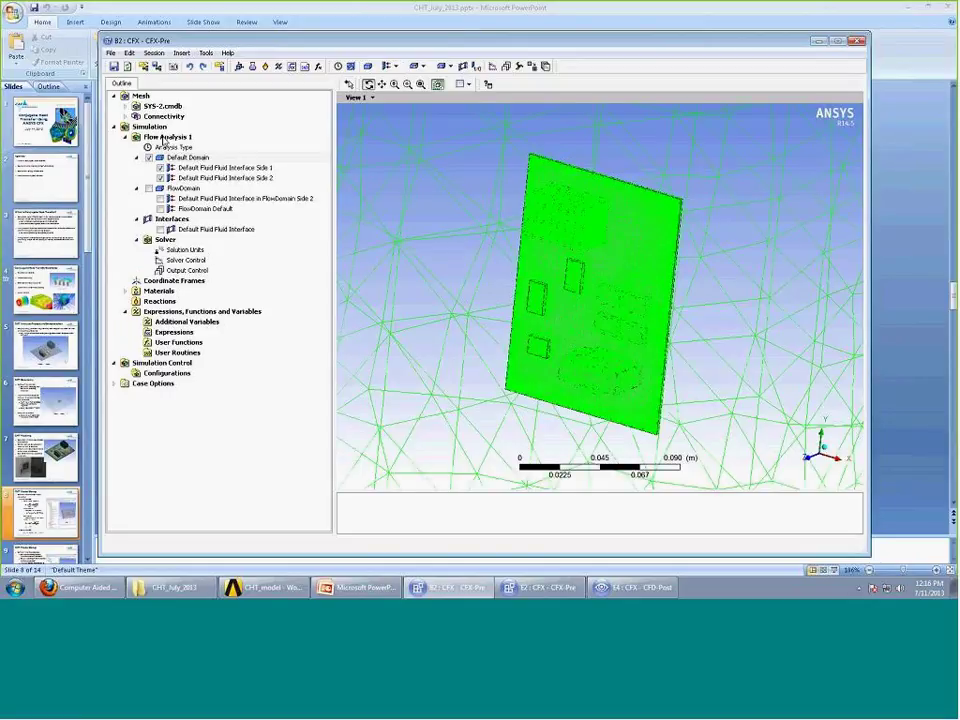
Create a domain named PCB located on the circuit board body and make it a Solid Domain.
right_click(167, 136)
left_click(337, 151)
type("P")
key("Return")
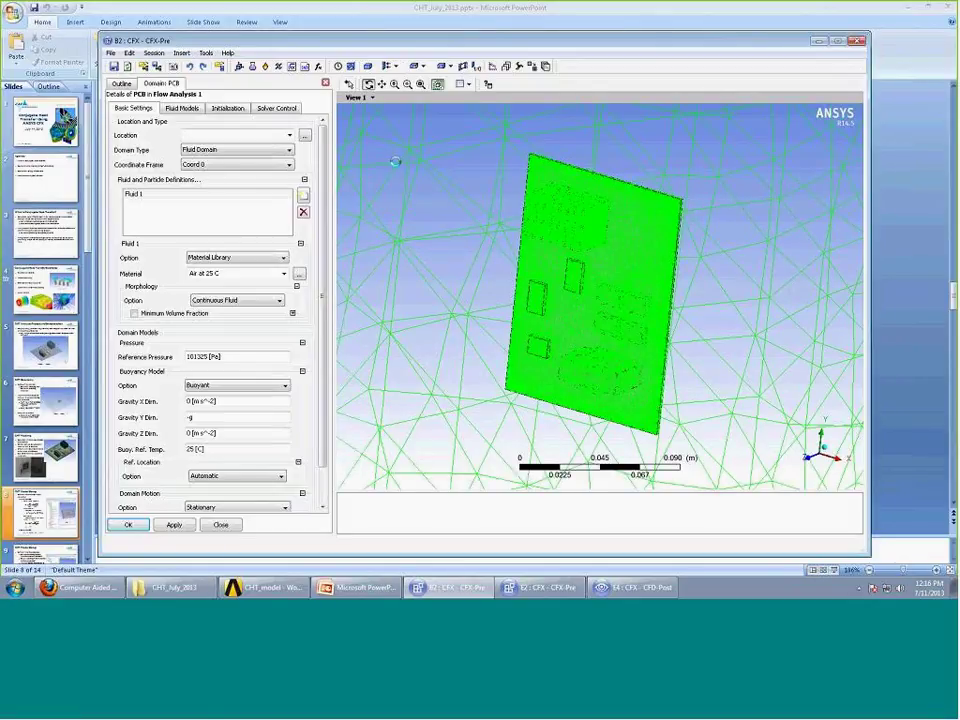
left_click(648, 243)
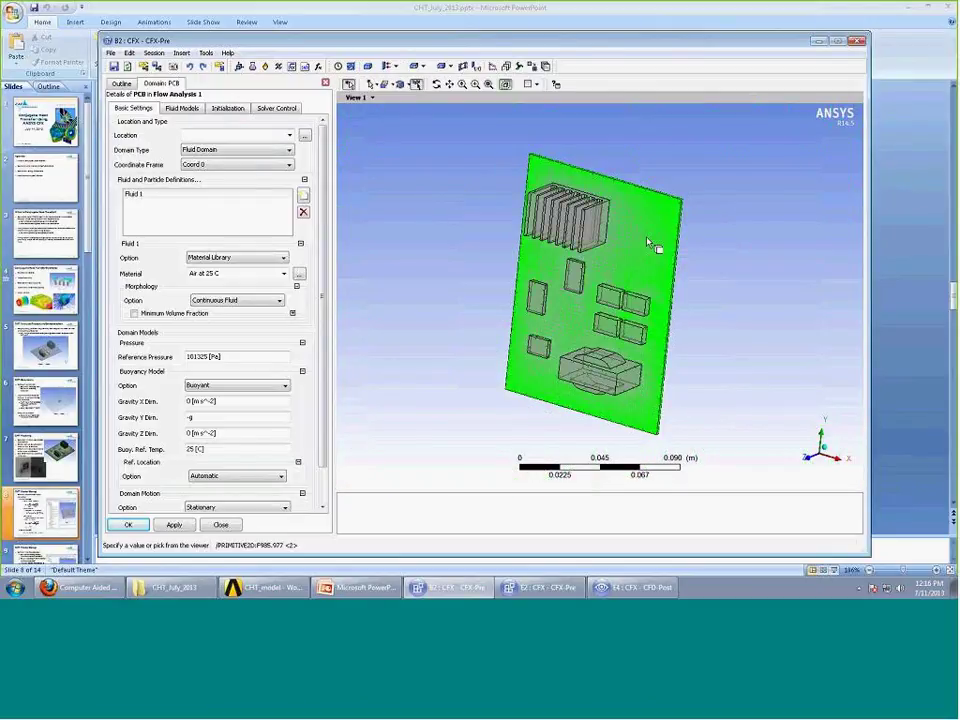
left_click(240, 150)
left_click(234, 171)
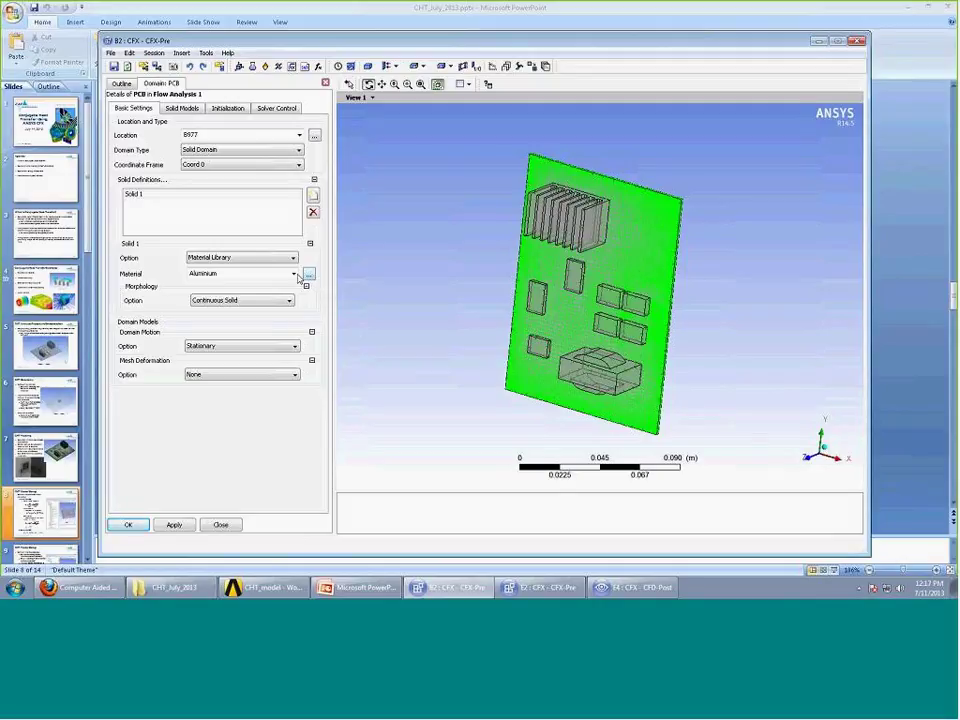
left_click(294, 274)
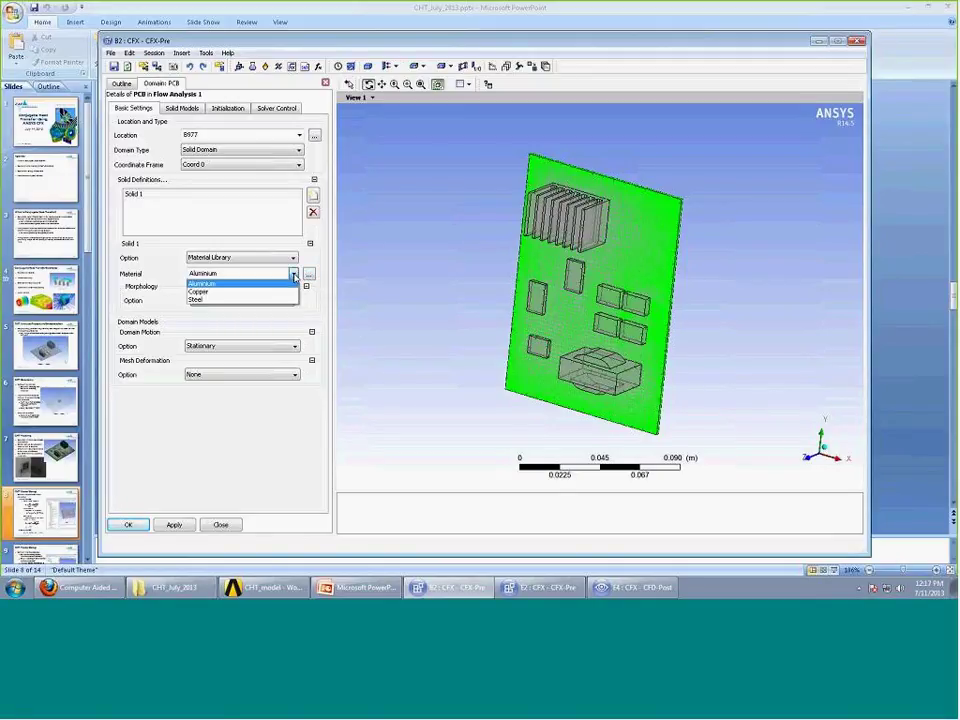
left_click(203, 284)
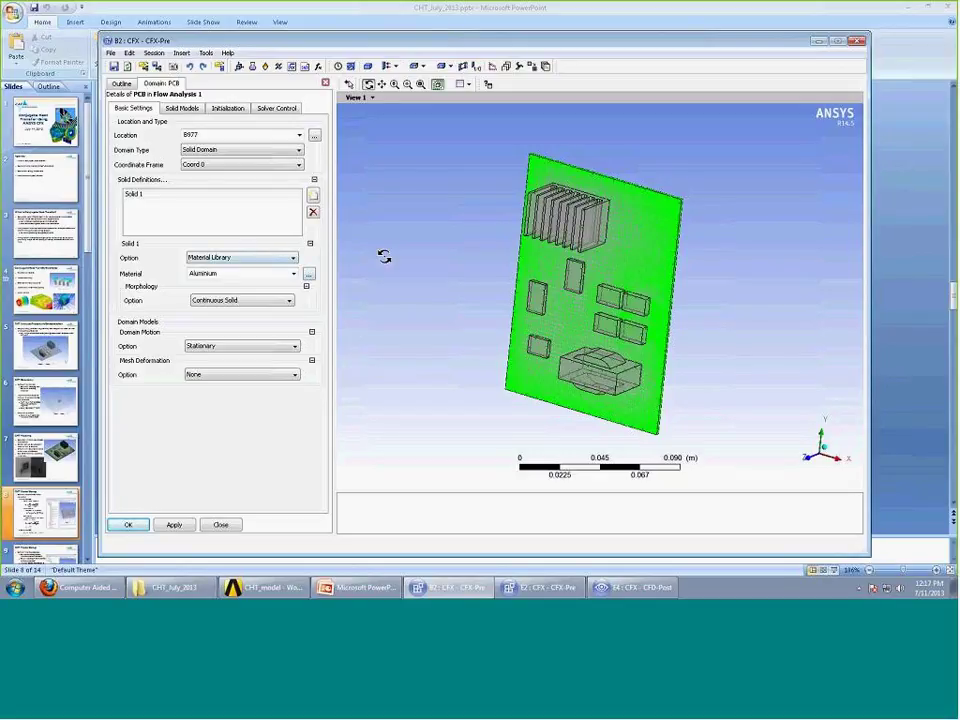
left_click(294, 274)
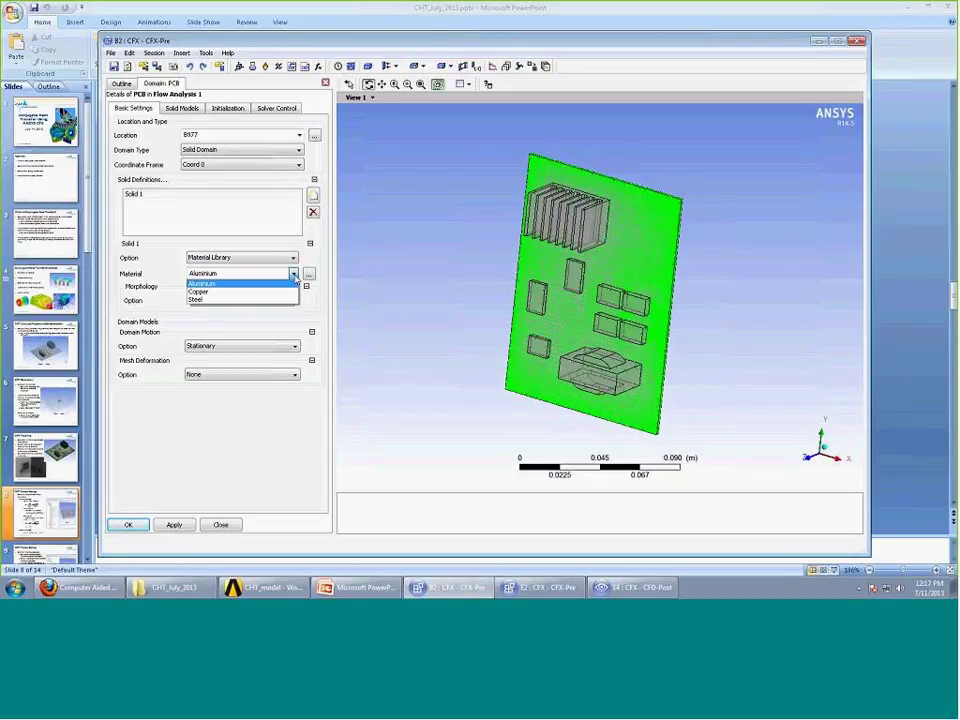
left_click(295, 276)
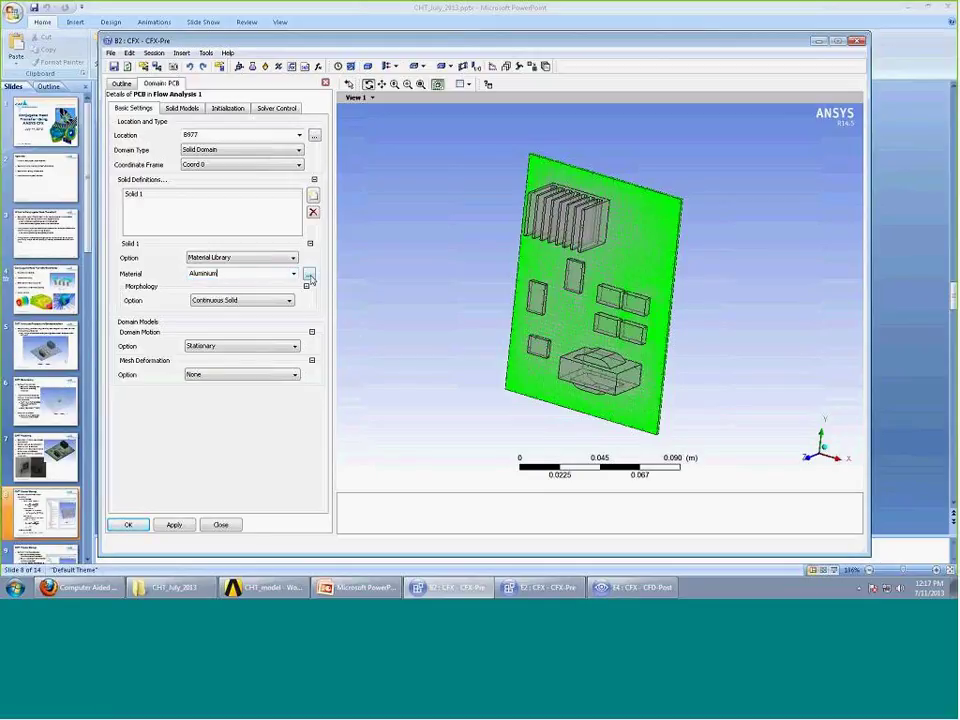
Import the Glass Plate material from the CHT Solids group of the standard materials library.
left_click(310, 274)
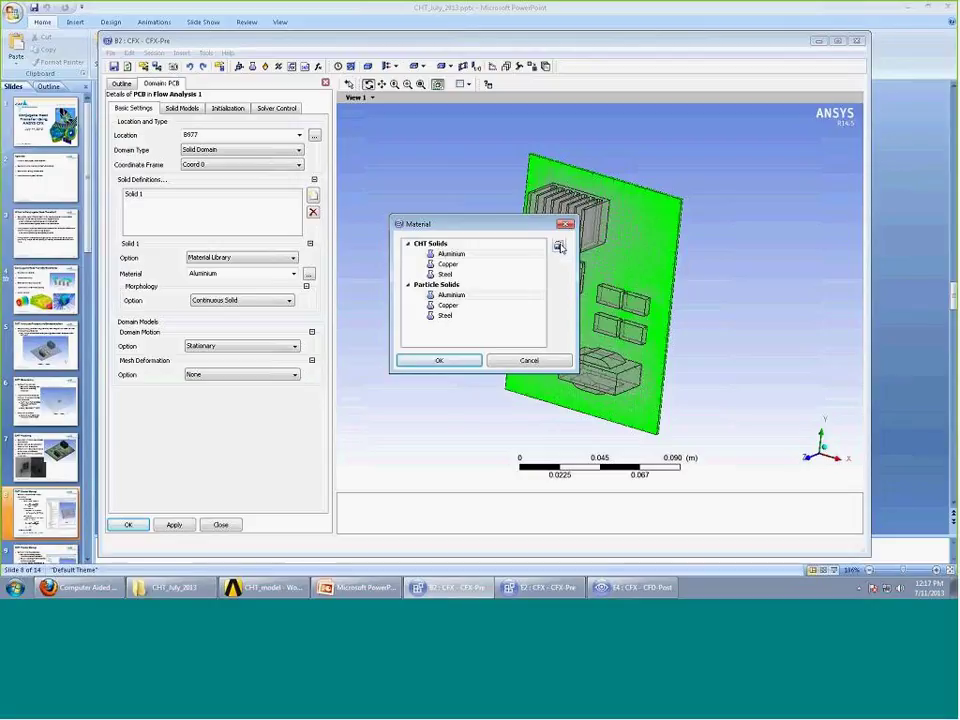
left_click(560, 246)
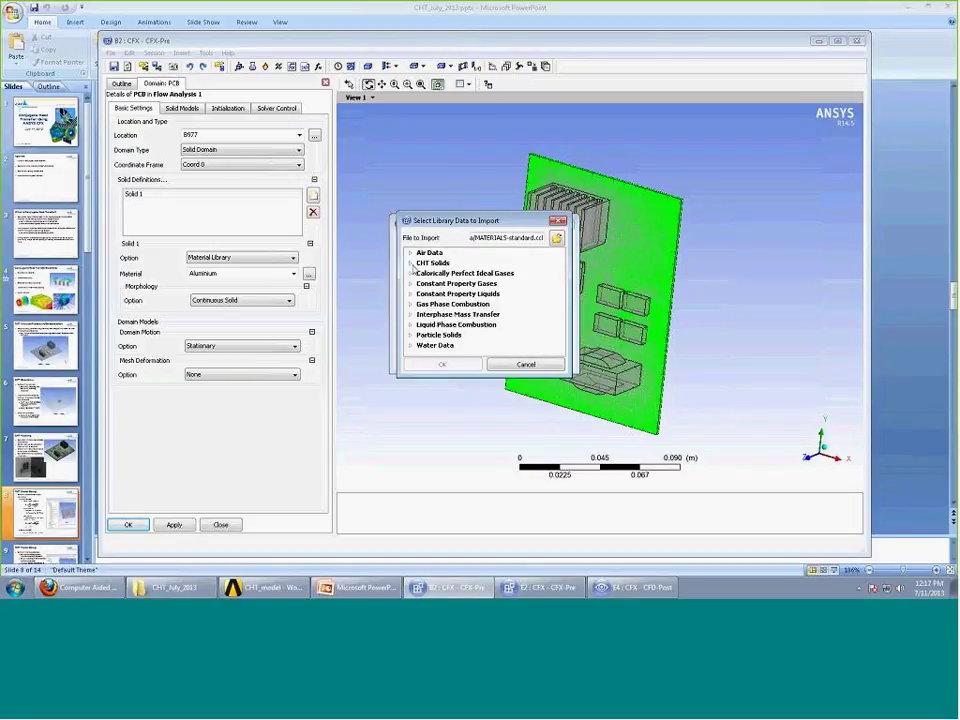
left_click(410, 264)
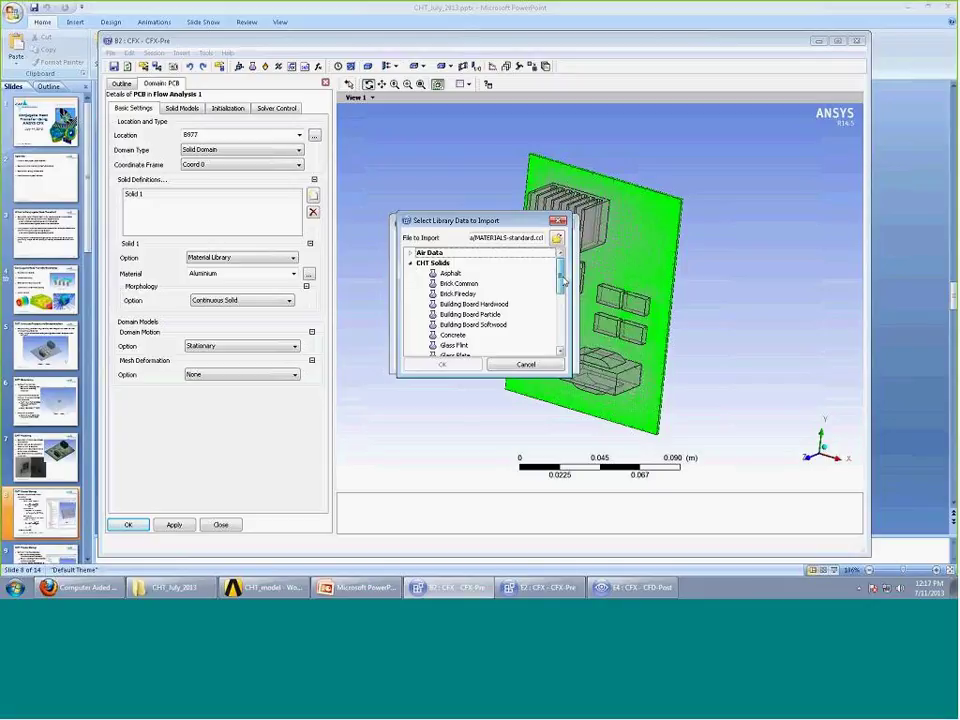
left_click_drag(563, 274, 563, 283)
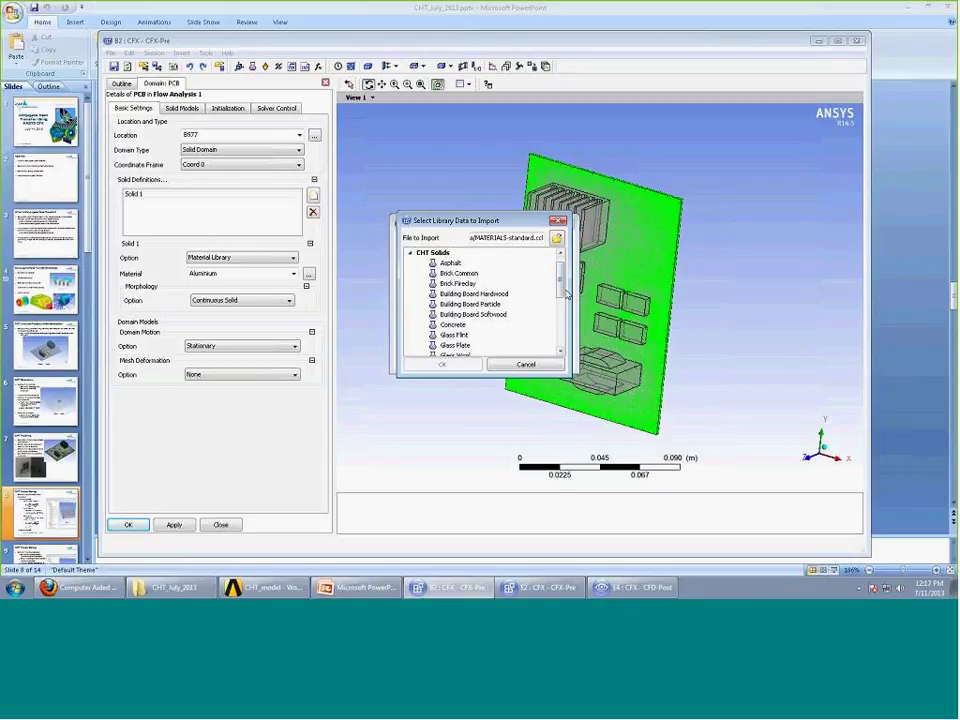
left_click_drag(561, 290, 561, 296)
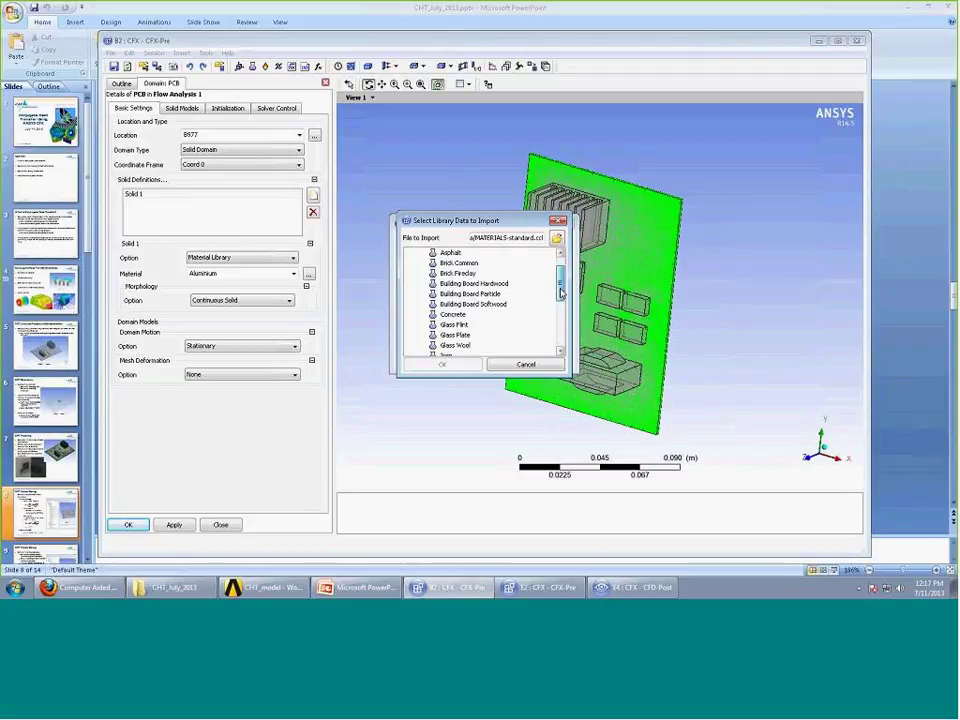
left_click(463, 335)
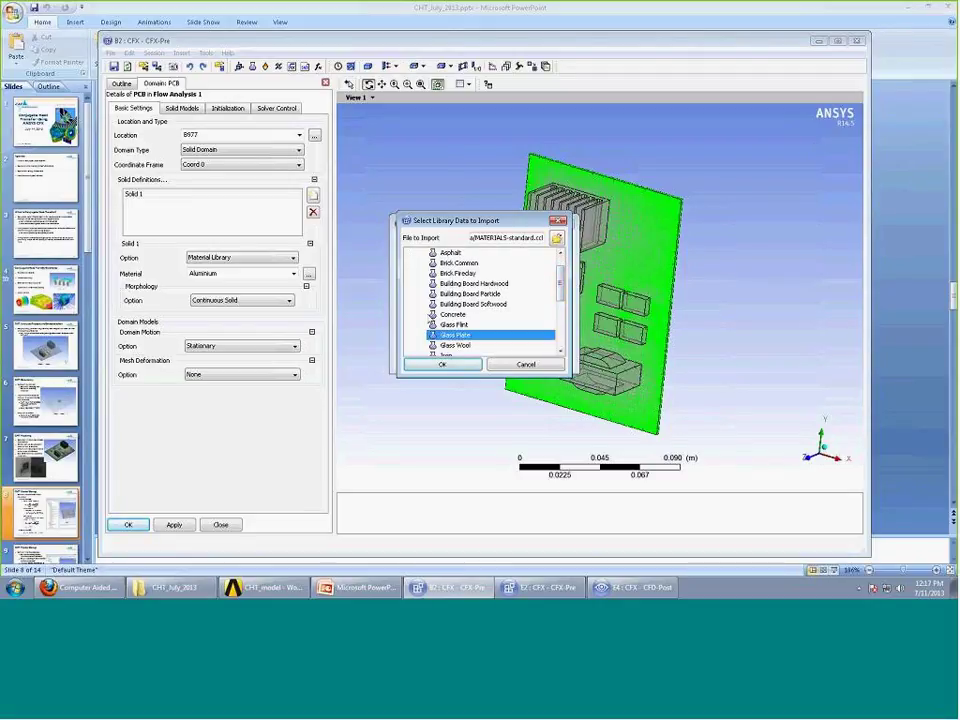
left_click(459, 366)
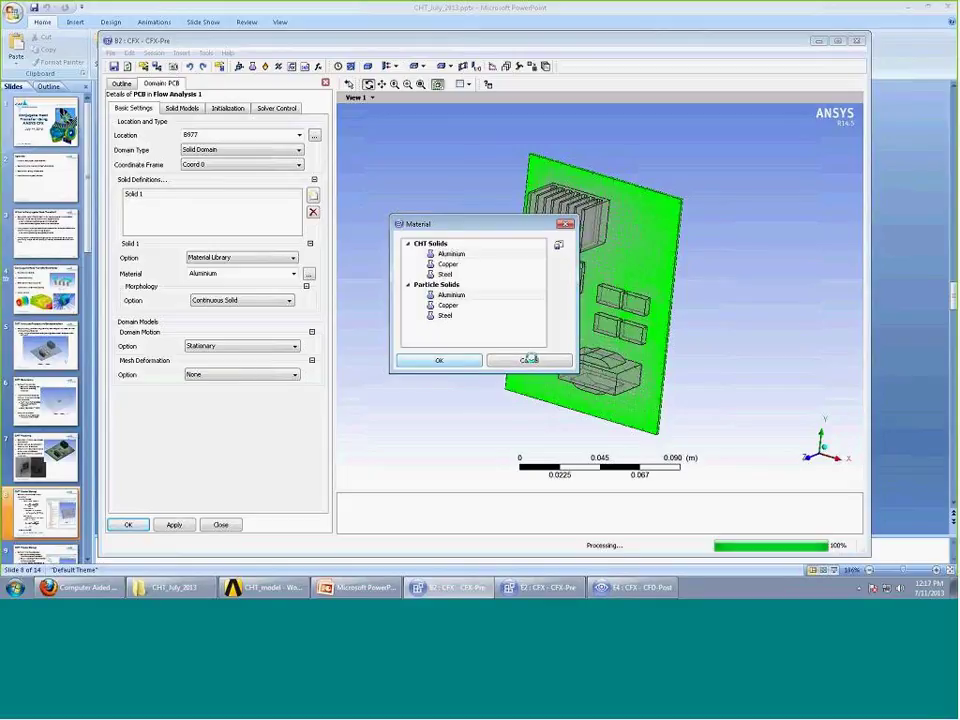
Set the PCB domain's solid material to Glass Plate.
left_click(440, 361)
left_click(293, 273)
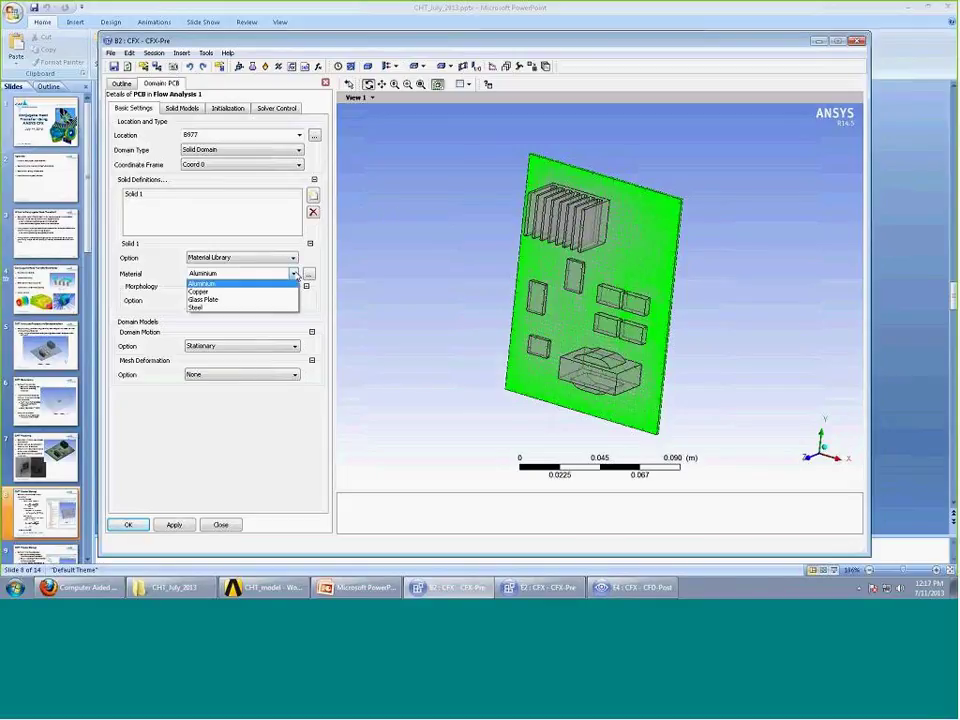
left_click(203, 299)
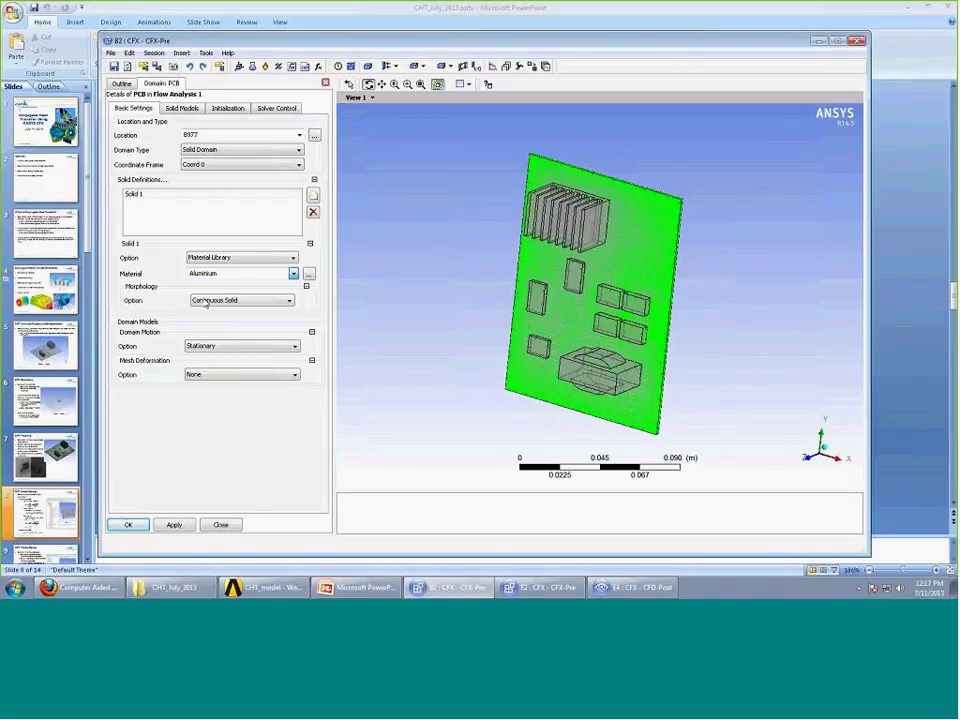
Check the heat transfer option in the PCB domain's solid models and save the domain definition.
left_click(183, 108)
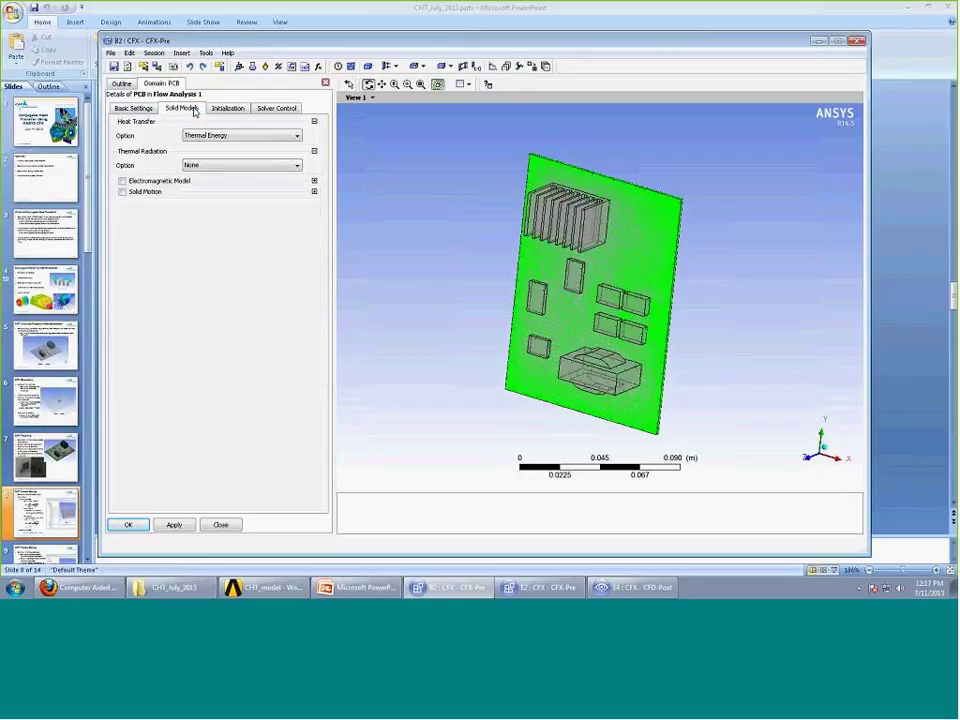
left_click(219, 141)
left_click(154, 137)
left_click(135, 107)
left_click(138, 526)
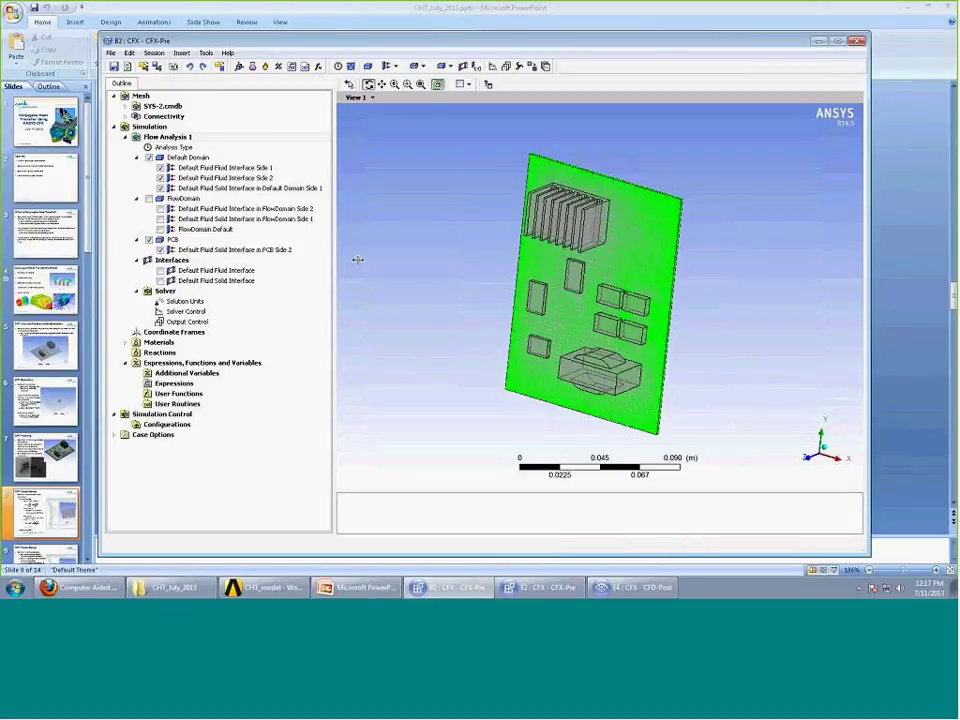
Create a domain named HeatSink located on the finned heat sink body and save it with Aluminium as its material.
left_click(167, 138)
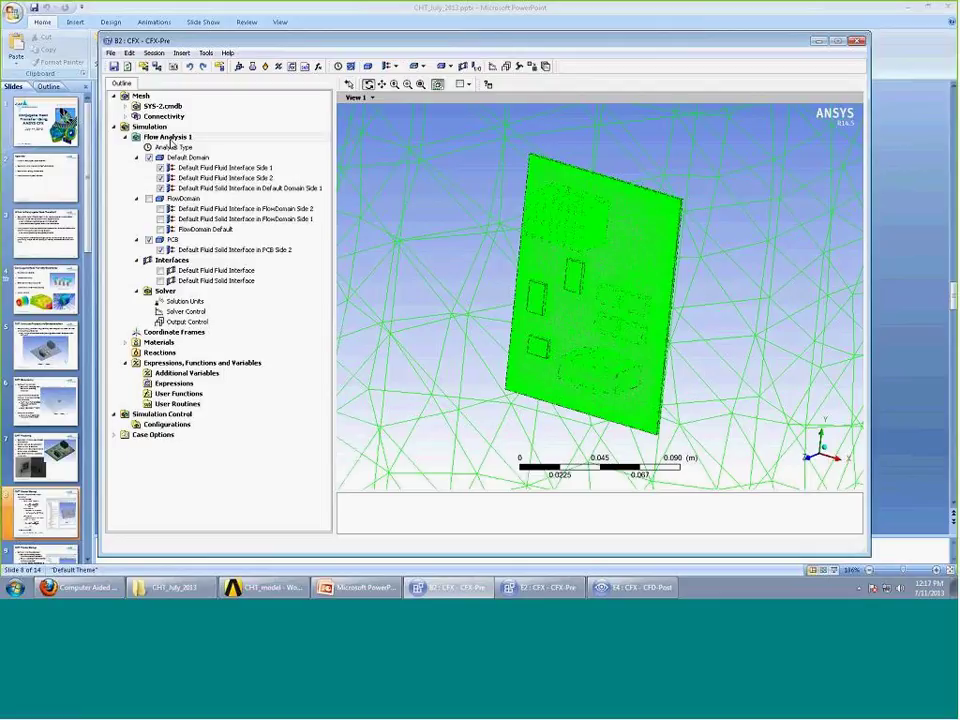
right_click(167, 138)
left_click(336, 150)
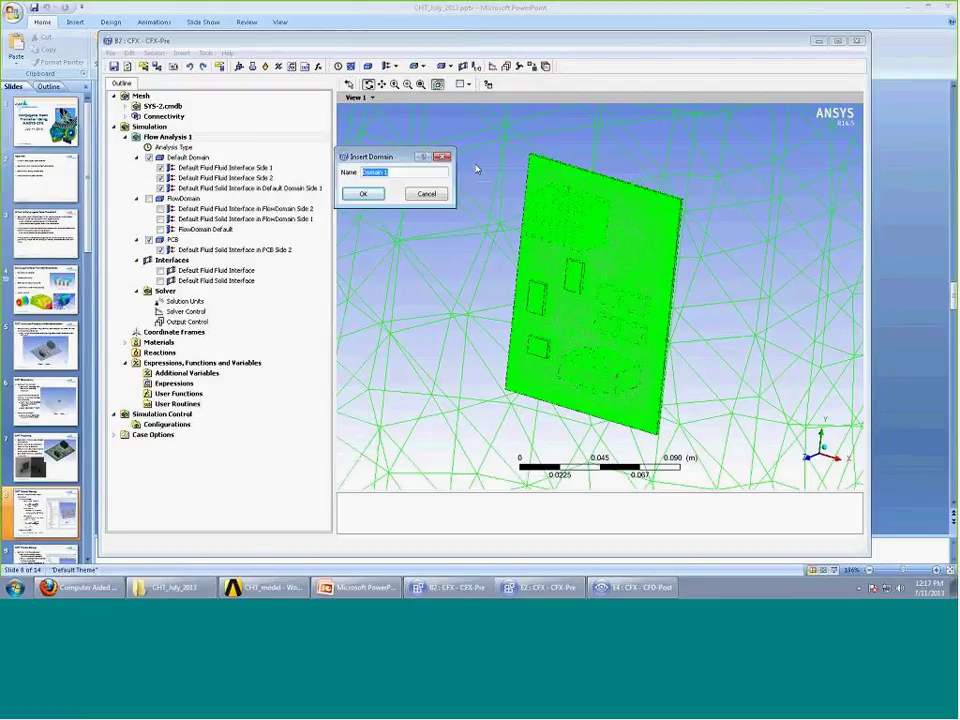
type("HeatSink")
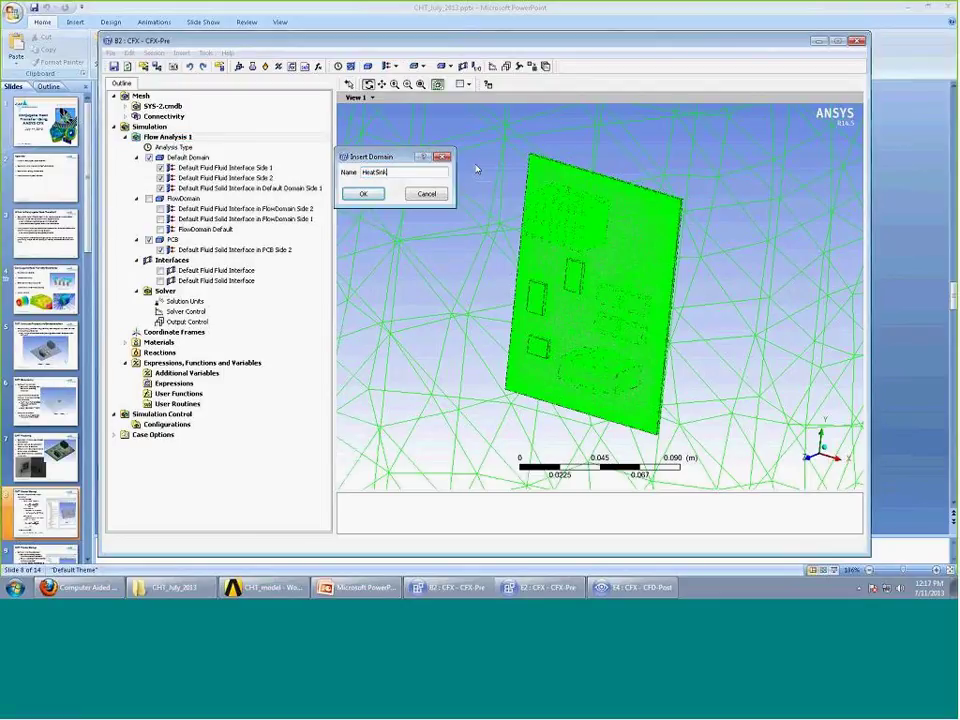
key("Return")
left_click(578, 246)
left_click(293, 273)
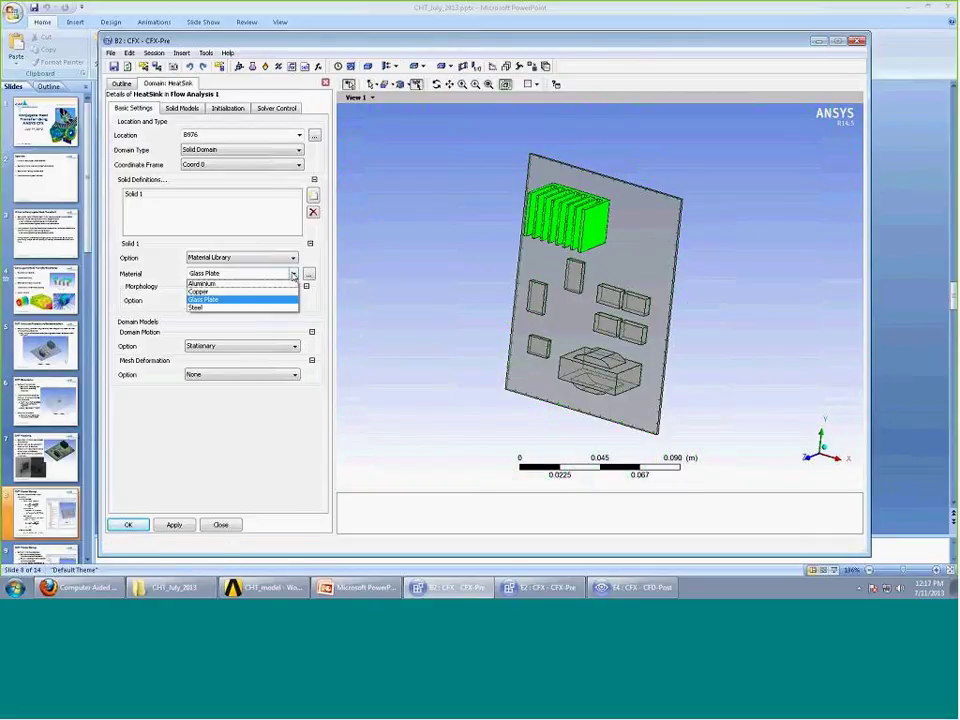
left_click(205, 283)
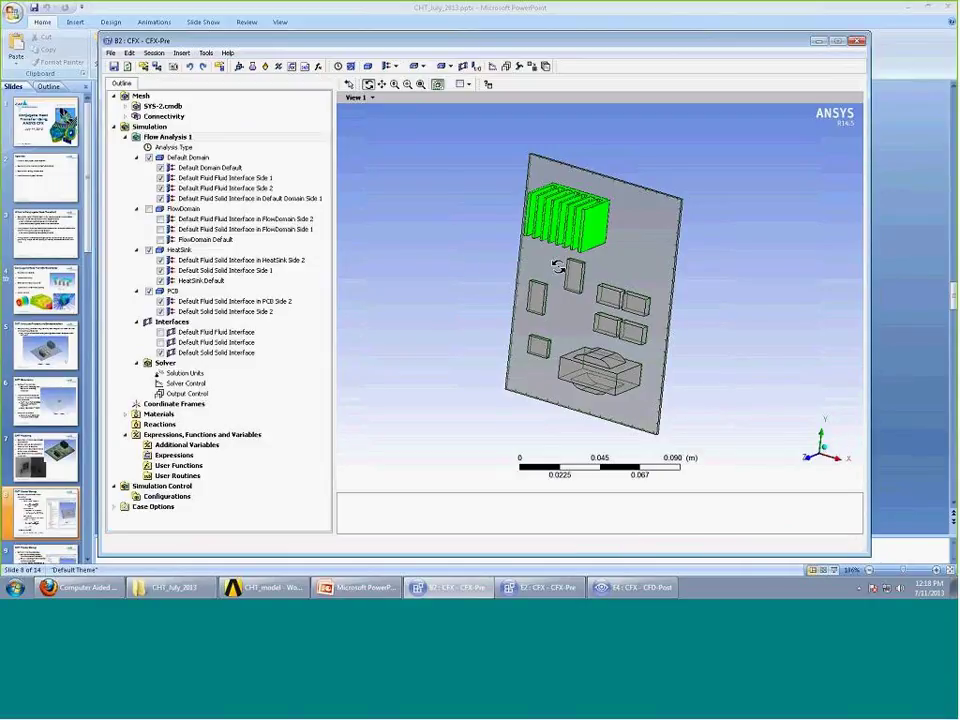
Show FlowDomain again and highlight the default, flow, heat sink and PCB domains to check their bodies.
left_click(190, 158)
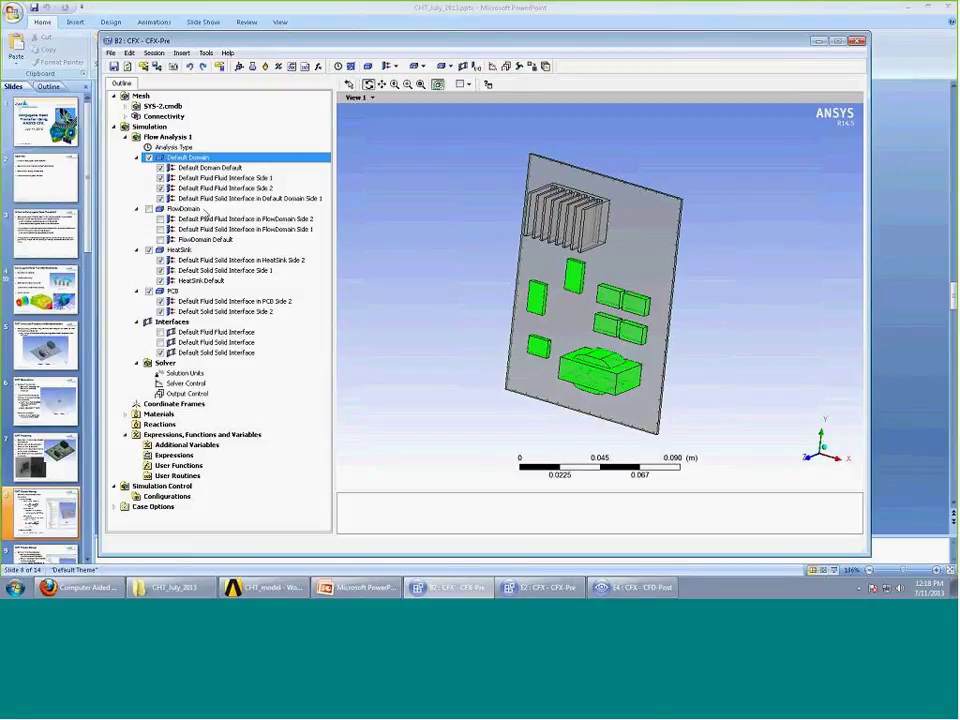
left_click(150, 209)
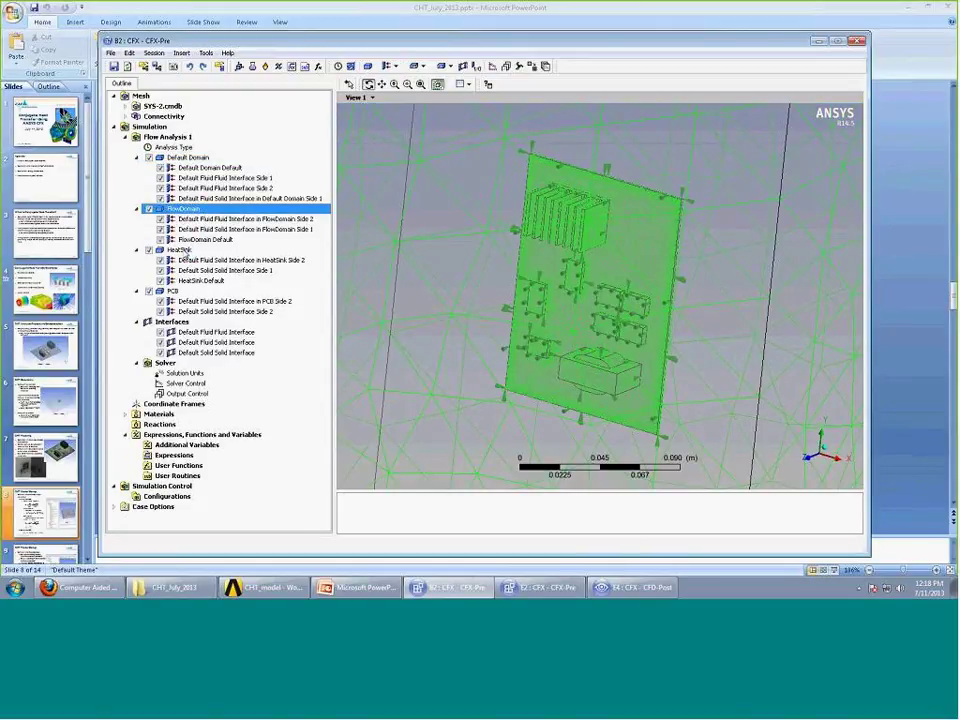
left_click(184, 252)
left_click(172, 291)
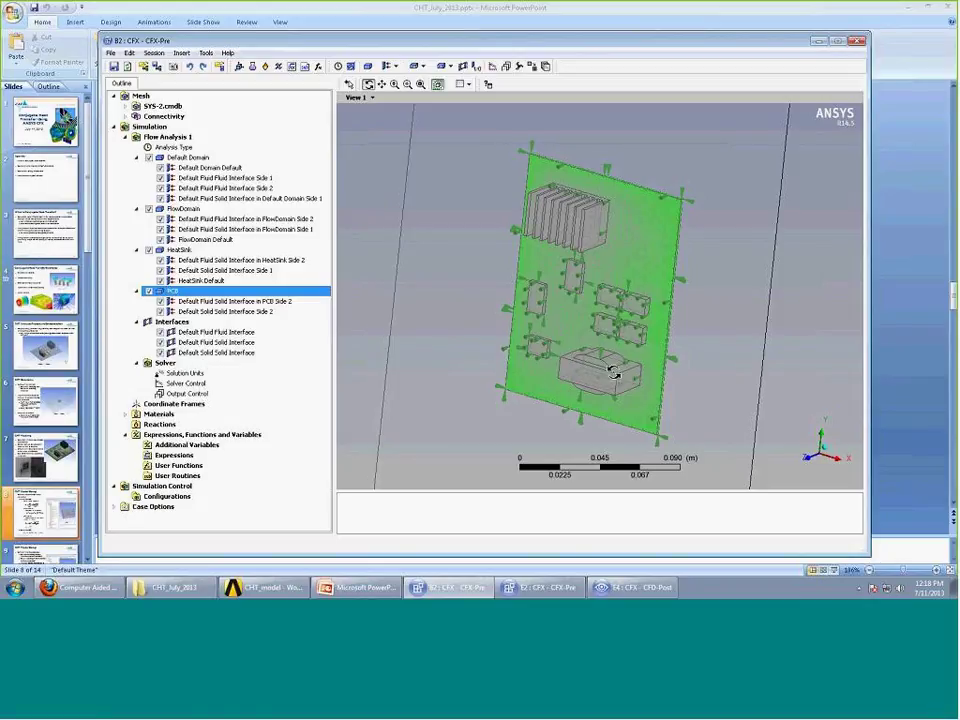
Examine which board surfaces belong to the default solid-solid and fluid-solid interfaces.
left_click(224, 353)
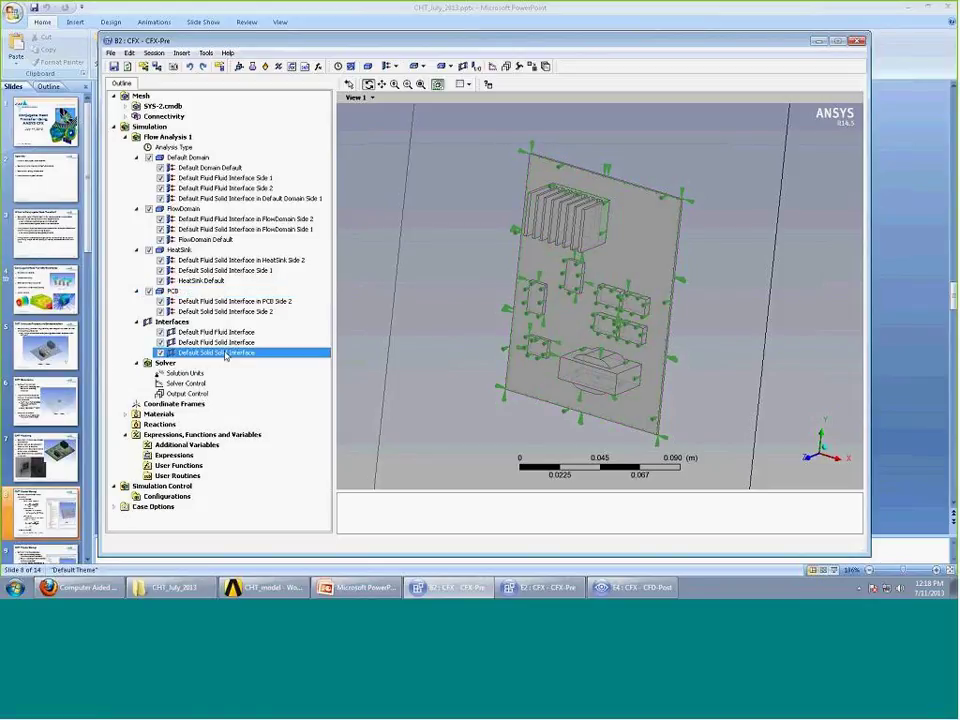
left_click_drag(521, 300, 520, 297)
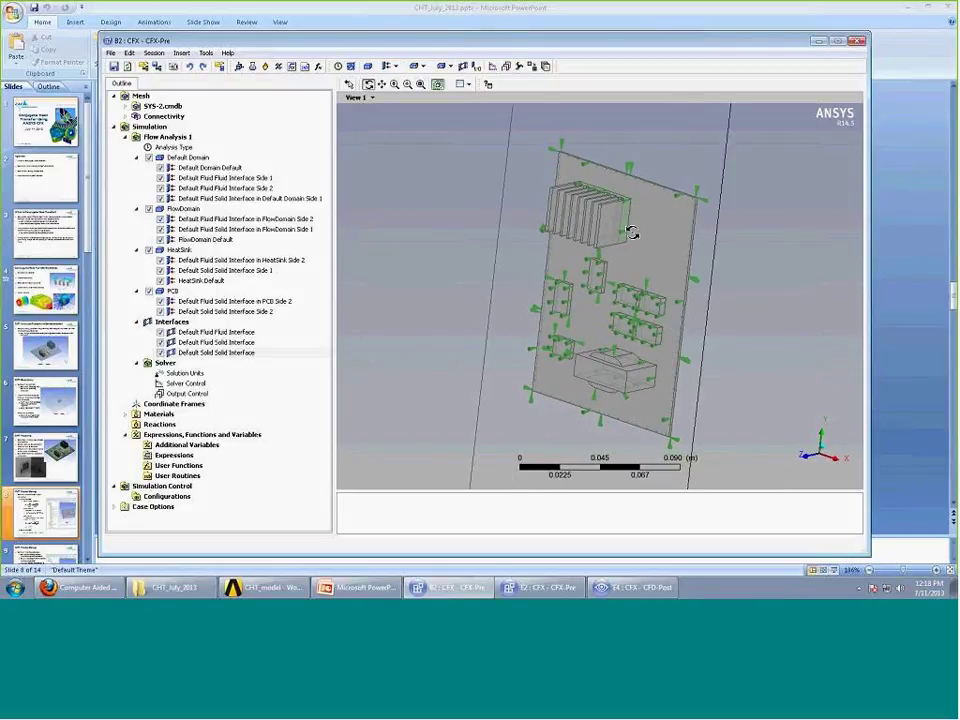
left_click(229, 343)
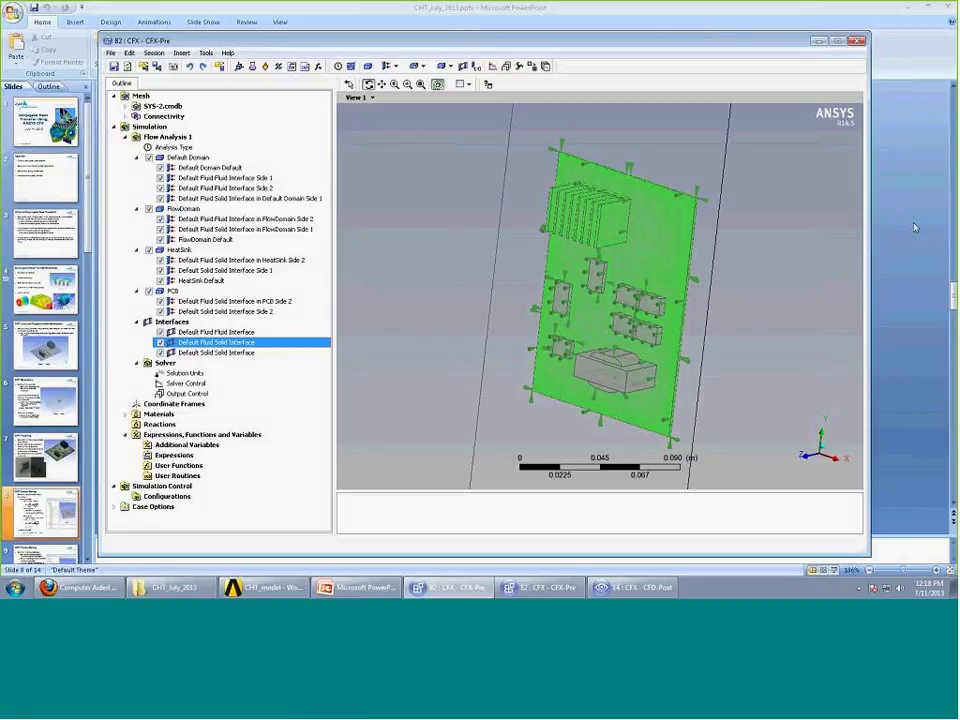
Consult the CHT Model Setup slide on domain interface creation in PowerPoint and switch to the E2 session of CFX-Pre.
left_click(942, 231)
scroll(433, 305, "down", 2)
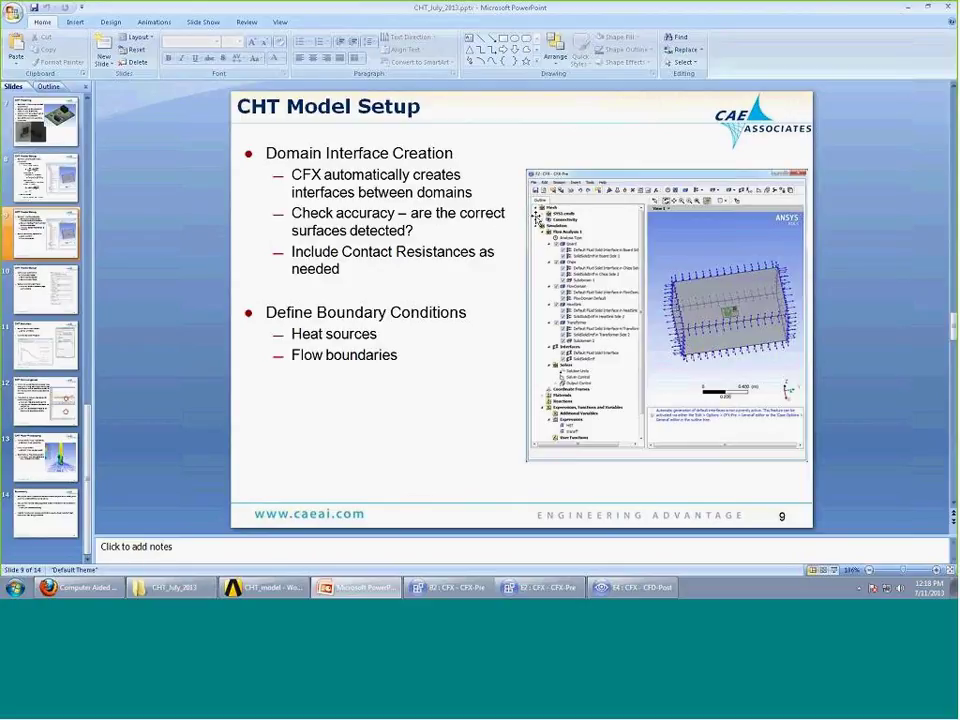
left_click(540, 587)
Examine the surfaces covered by the Default Fluid Solid Interface and SolidSolidIntf around the board components.
left_click_drag(565, 245, 660, 315)
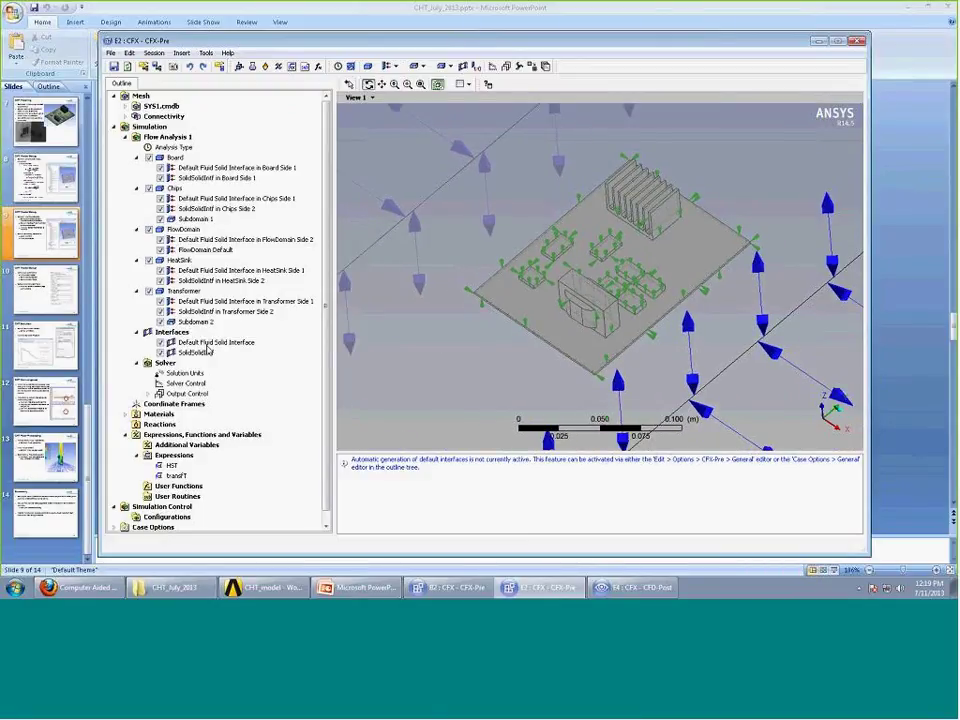
left_click(160, 344)
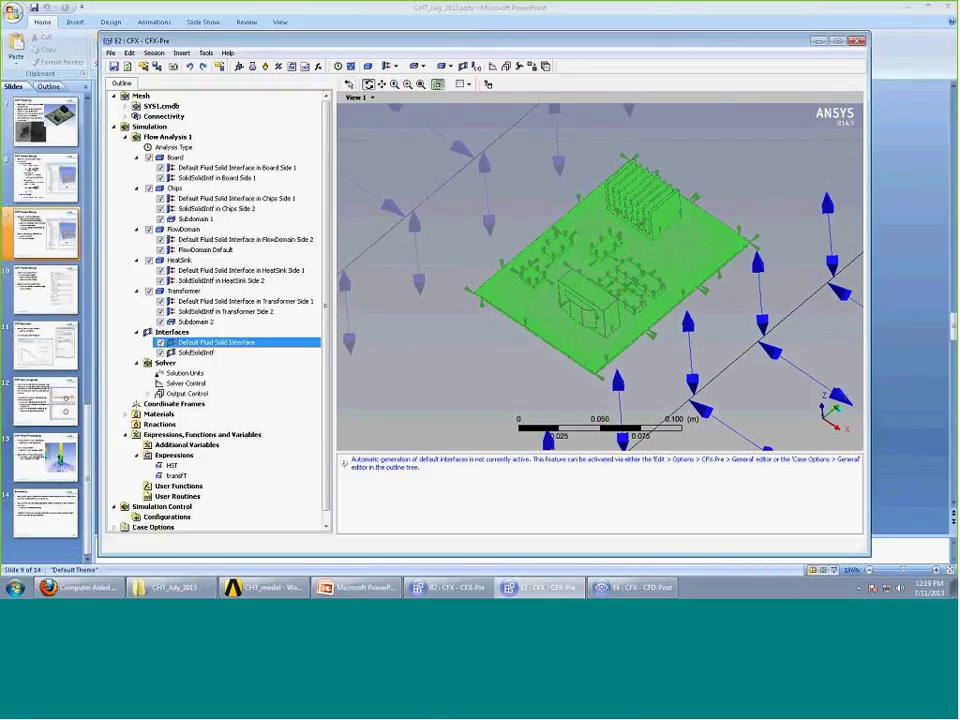
left_click(200, 353)
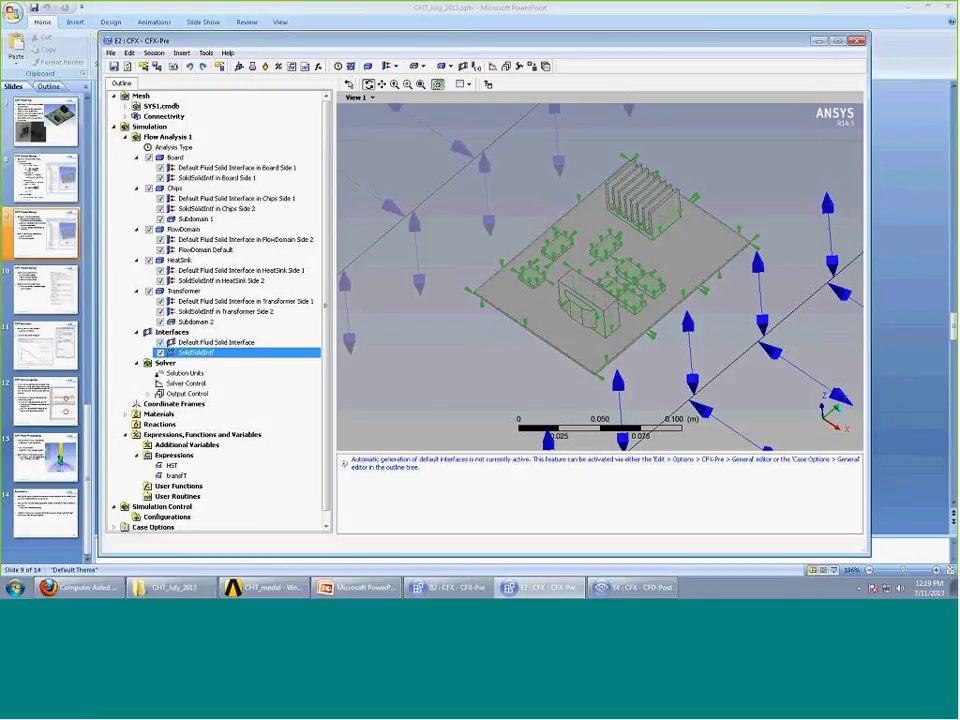
left_click(712, 300)
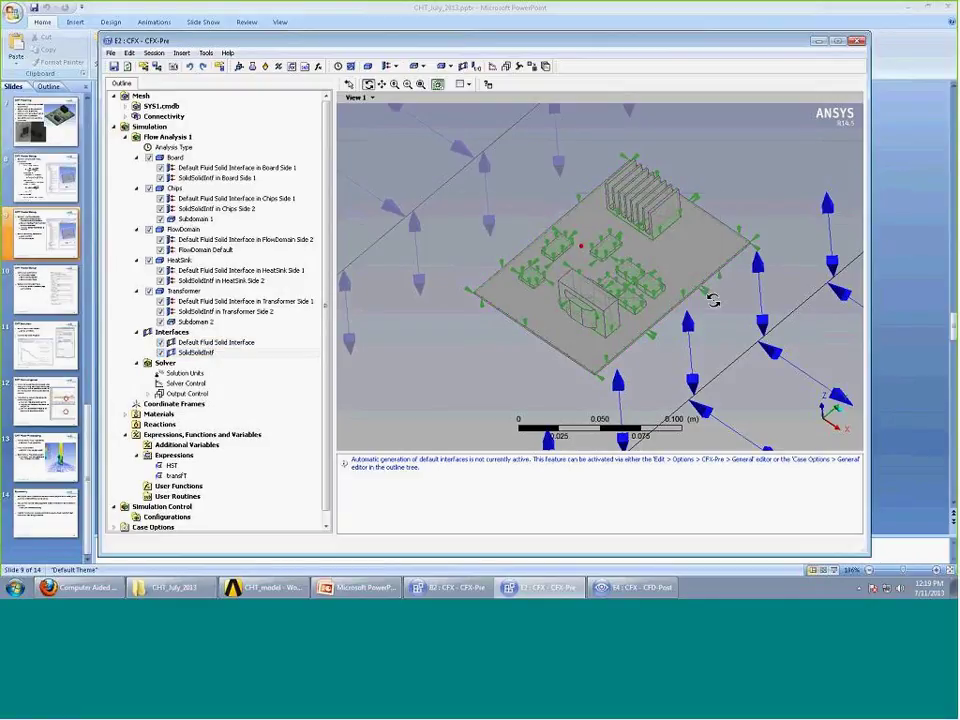
scroll(712, 300, "up", 3)
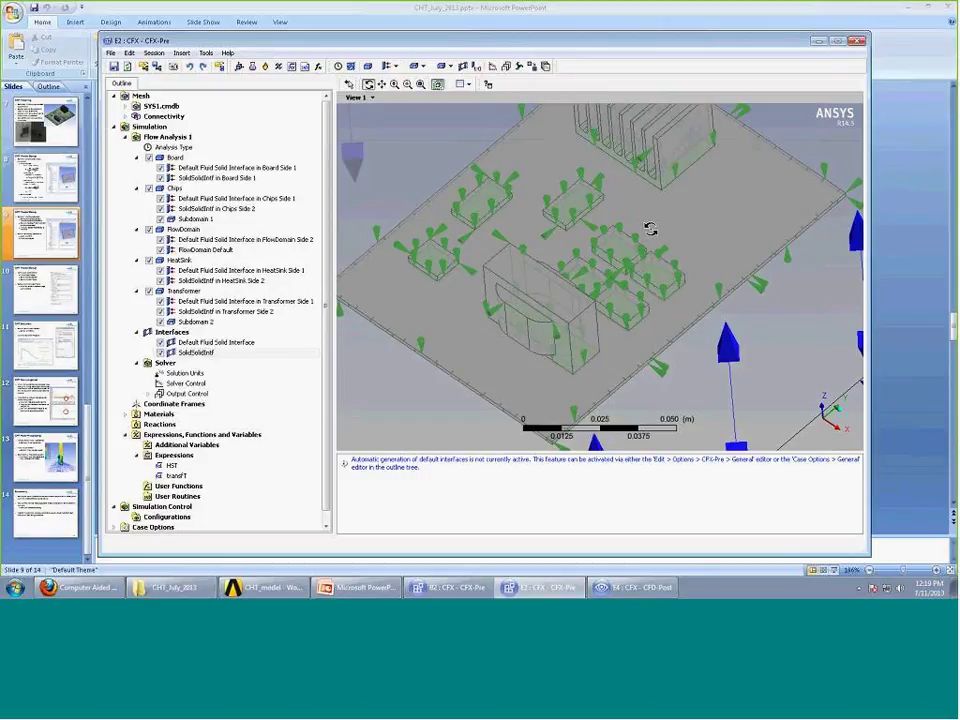
Try enabling heat transfer with the Thermal Contact Resistance interface model in the additional interface models of SolidSolidIntf.
double_click(200, 352)
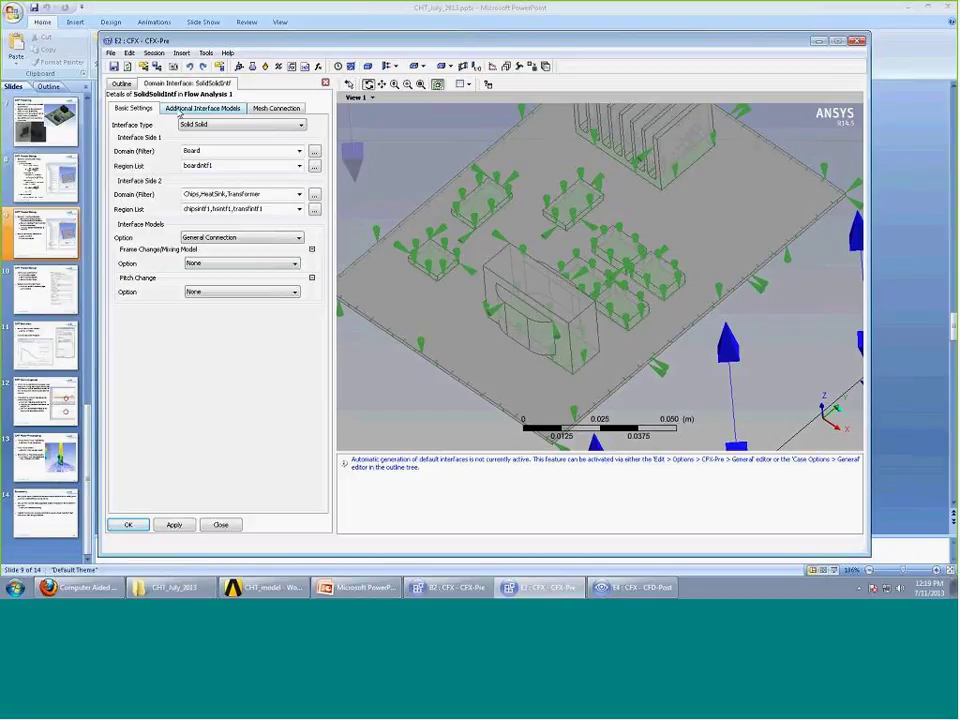
left_click(200, 108)
left_click(152, 109)
left_click(178, 109)
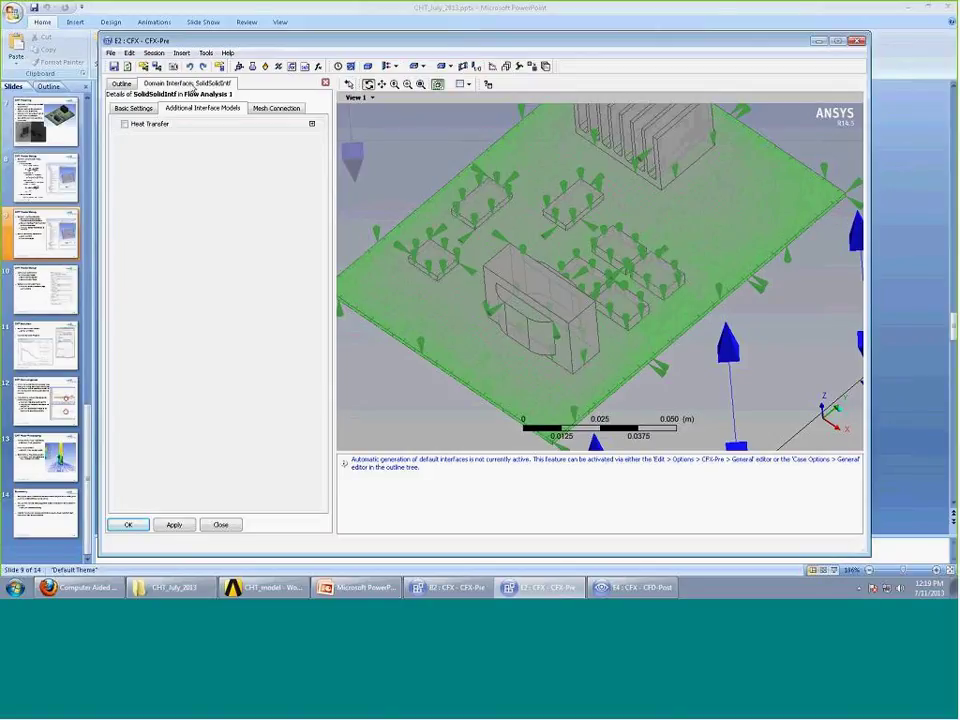
left_click(124, 125)
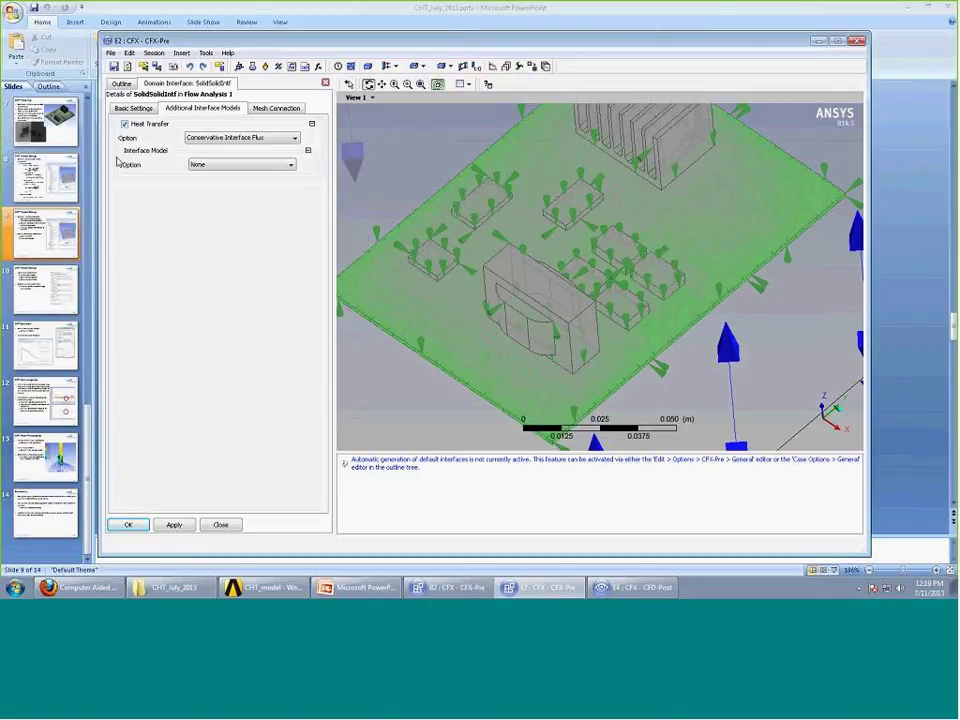
left_click(248, 166)
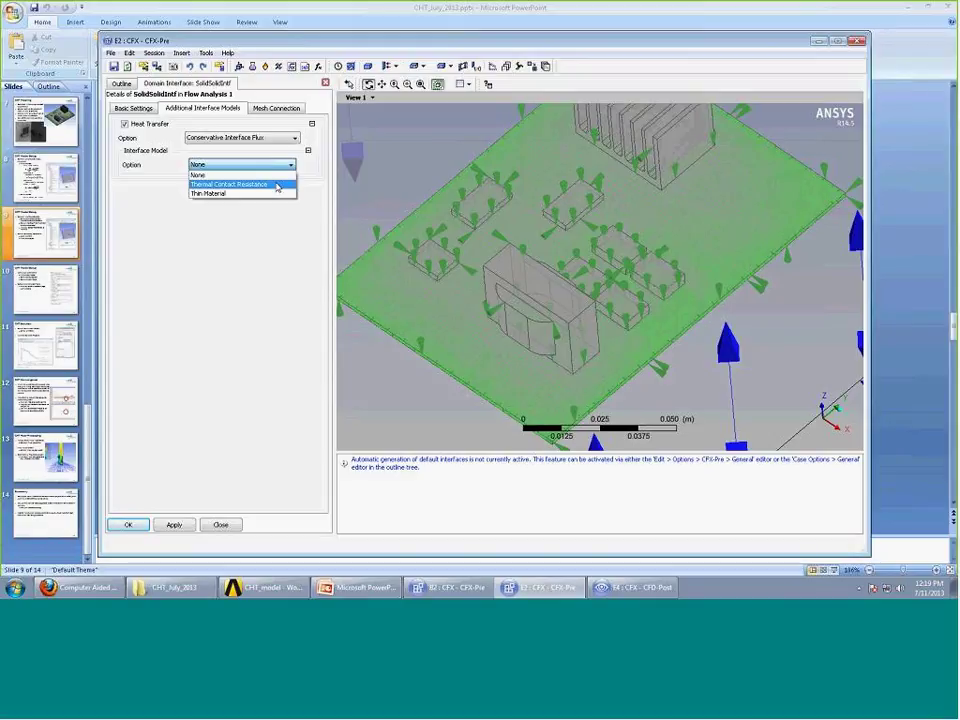
left_click(277, 186)
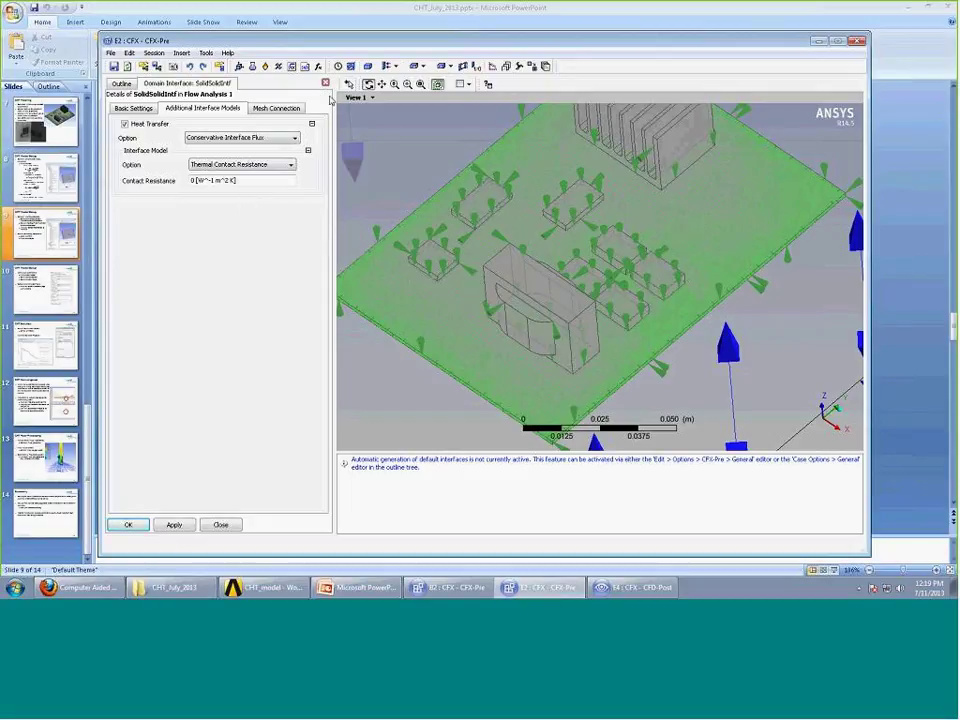
left_click(325, 83)
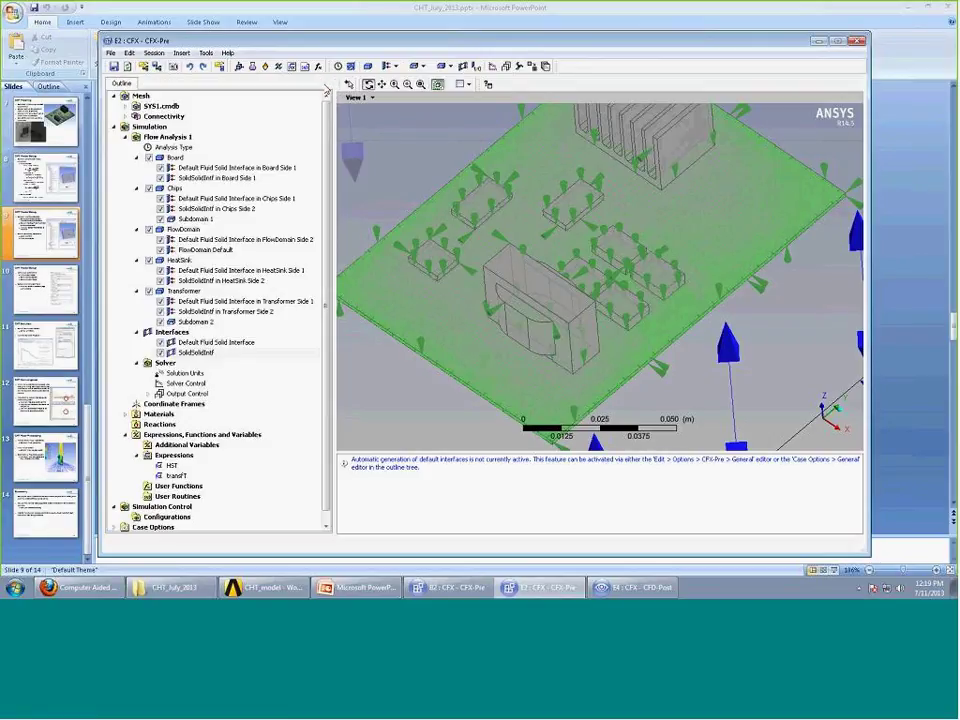
Consult the boundary condition items on the CHT Model Setup slide in PowerPoint and return to CFX-Pre to view the whole flow enclosure.
key("alt+Tab")
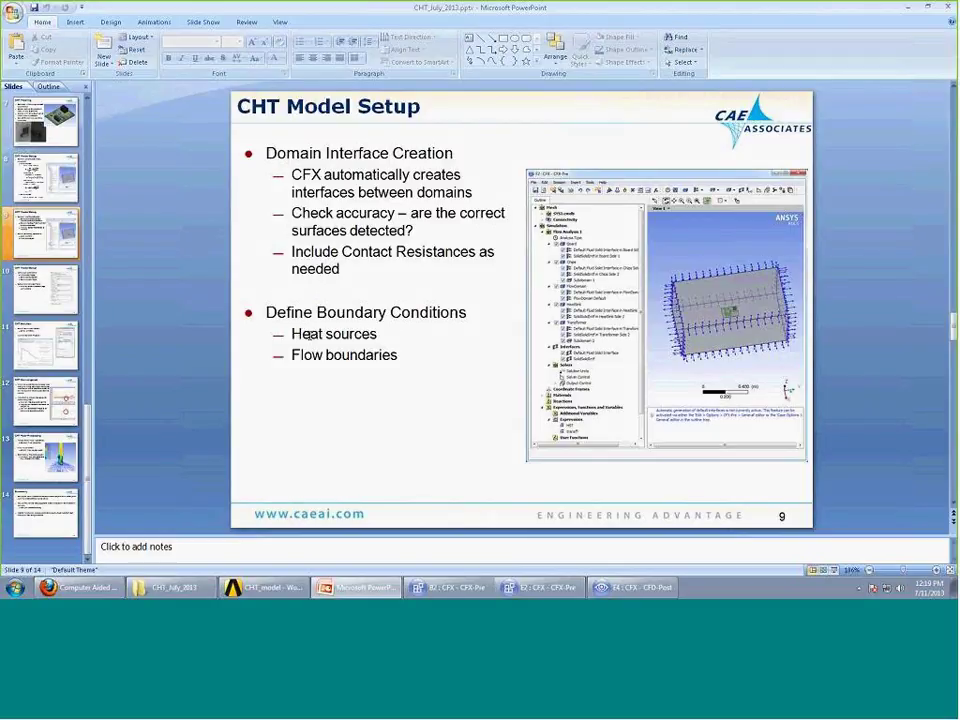
key("alt+Tab")
scroll(506, 317, "down", 5)
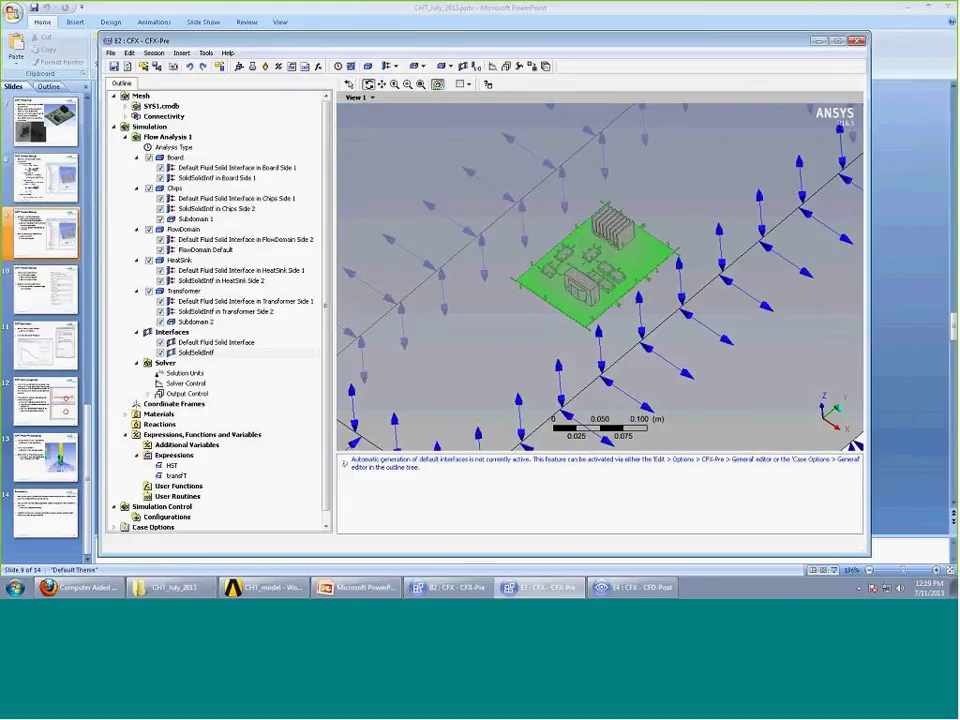
left_click_drag(506, 317, 450, 247)
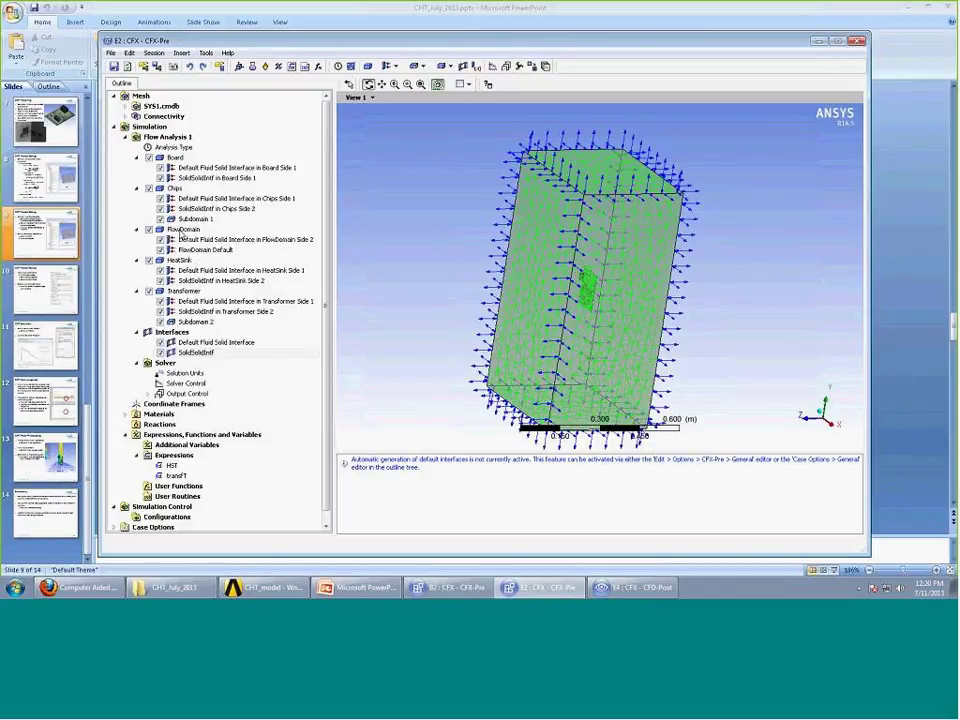
Review the boundary type and boundary details of FlowDomain Default.
left_click(181, 231)
left_click(205, 250)
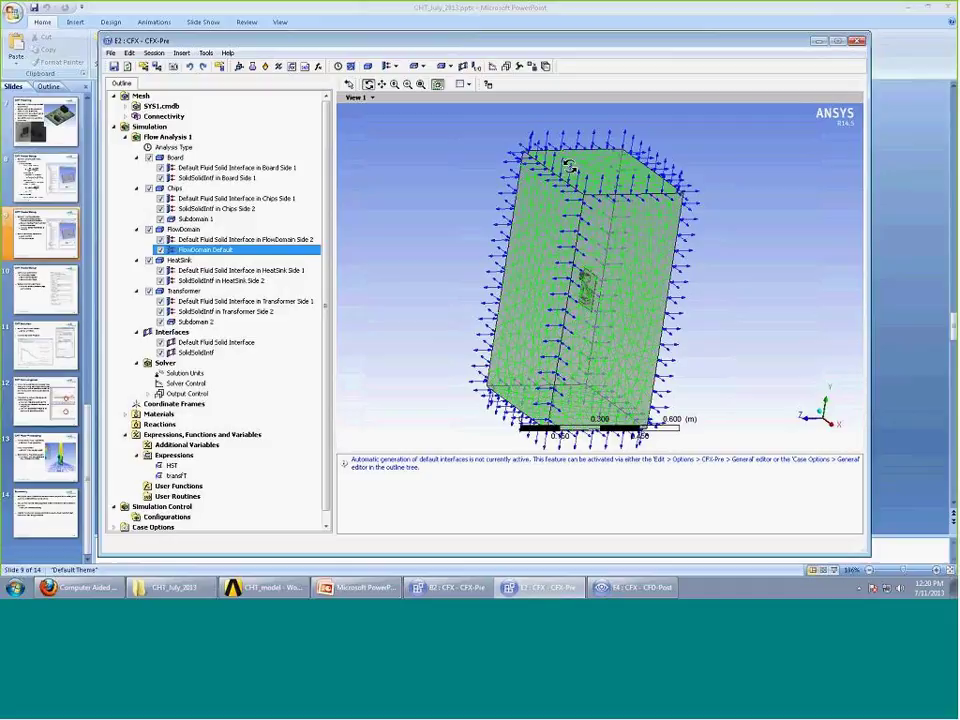
double_click(215, 251)
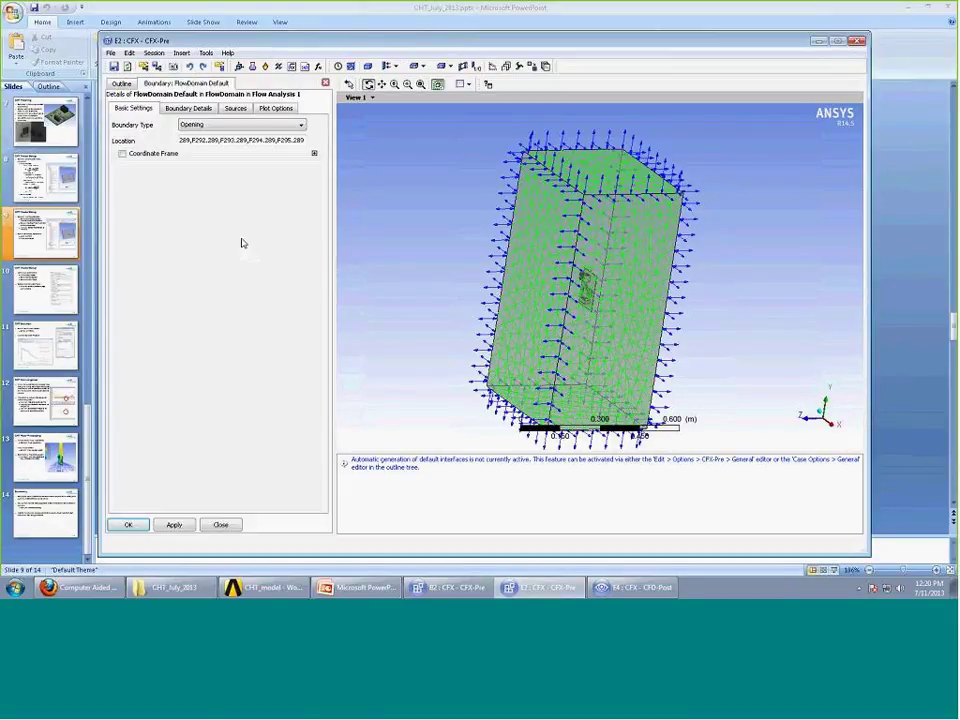
left_click(200, 110)
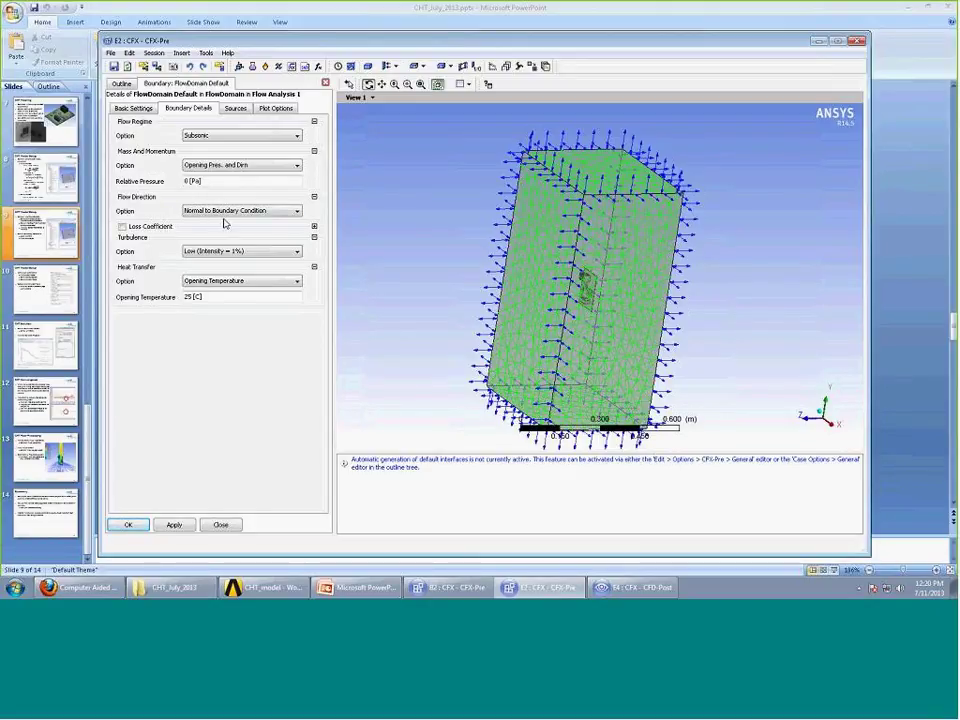
left_click(325, 82)
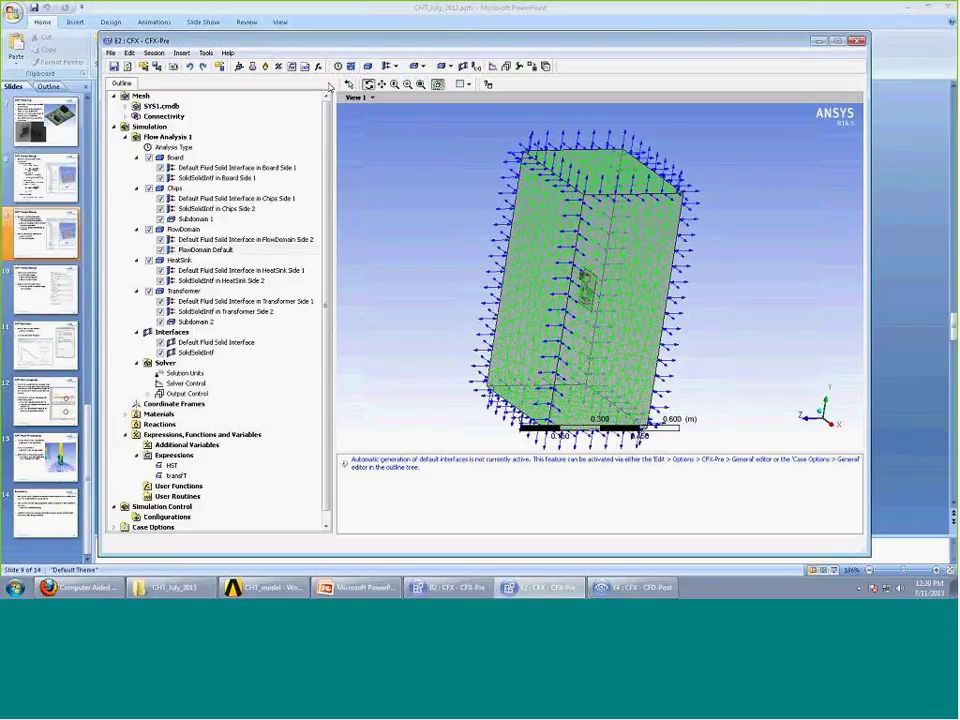
Highlight the Board domain and examine the circuit board with its components up close.
left_click_drag(587, 272, 597, 332)
scroll(597, 332, "up", 5)
middle_click_drag(563, 283, 414, 324, "ctrl")
left_click(160, 137)
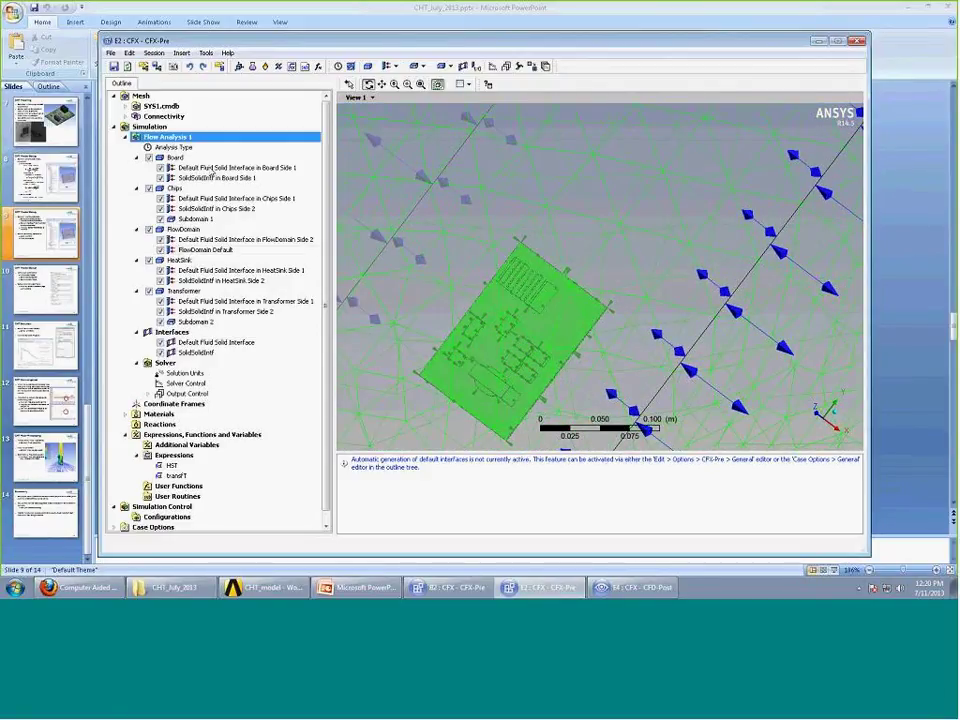
left_click(175, 157)
left_click_drag(466, 234, 668, 300)
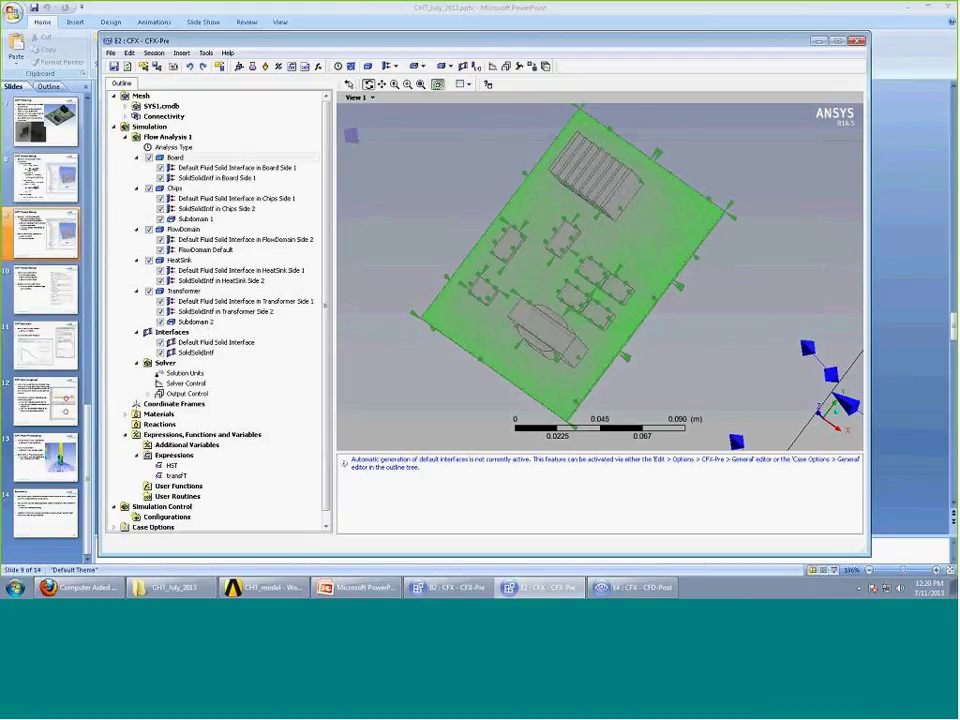
Try to insert a new subdomain in the Transformer domain and choose its location.
left_click(185, 290)
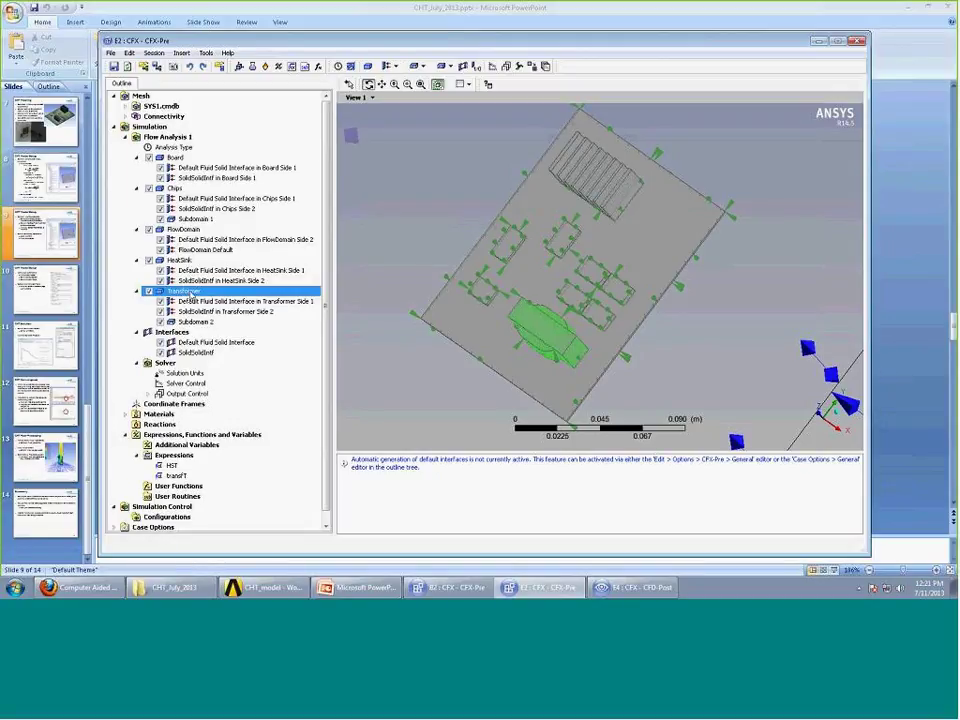
right_click(190, 295)
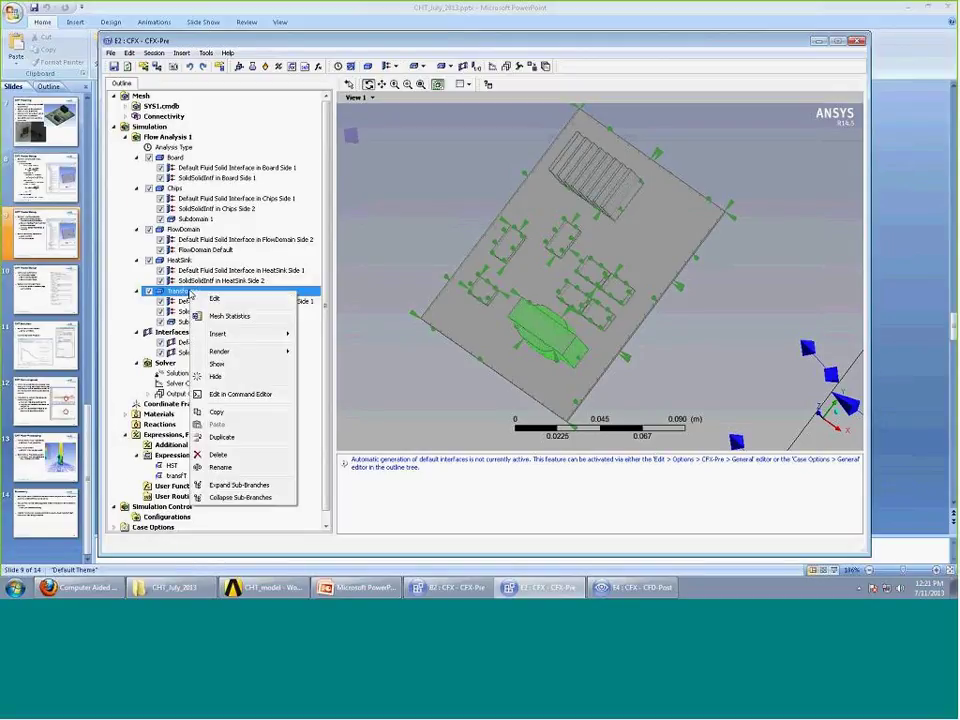
mouse_move(264, 336)
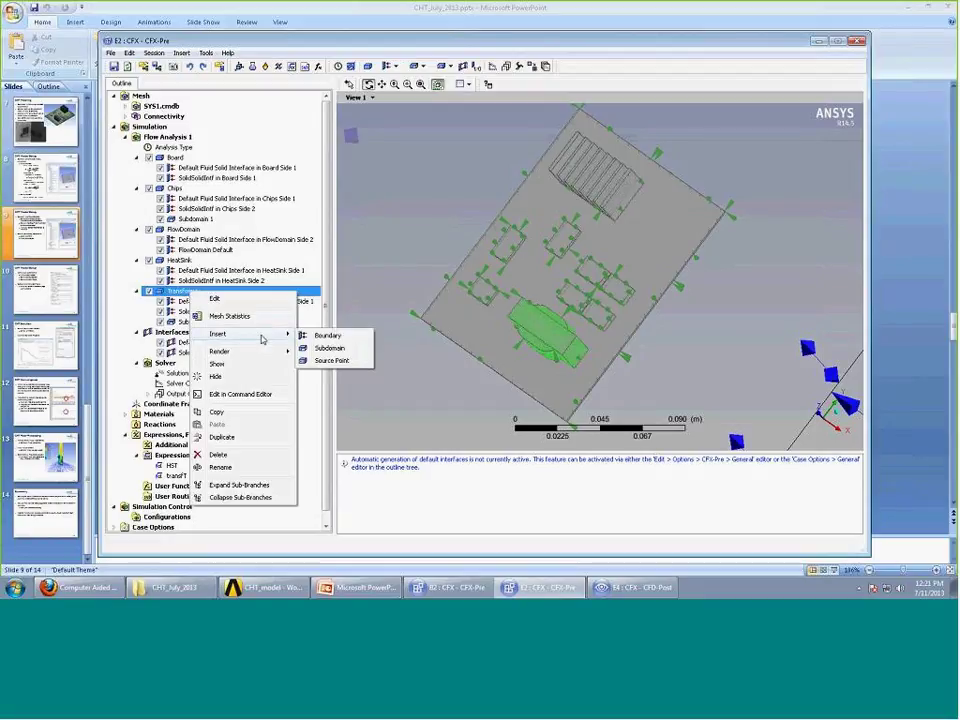
left_click(330, 351)
left_click(364, 396)
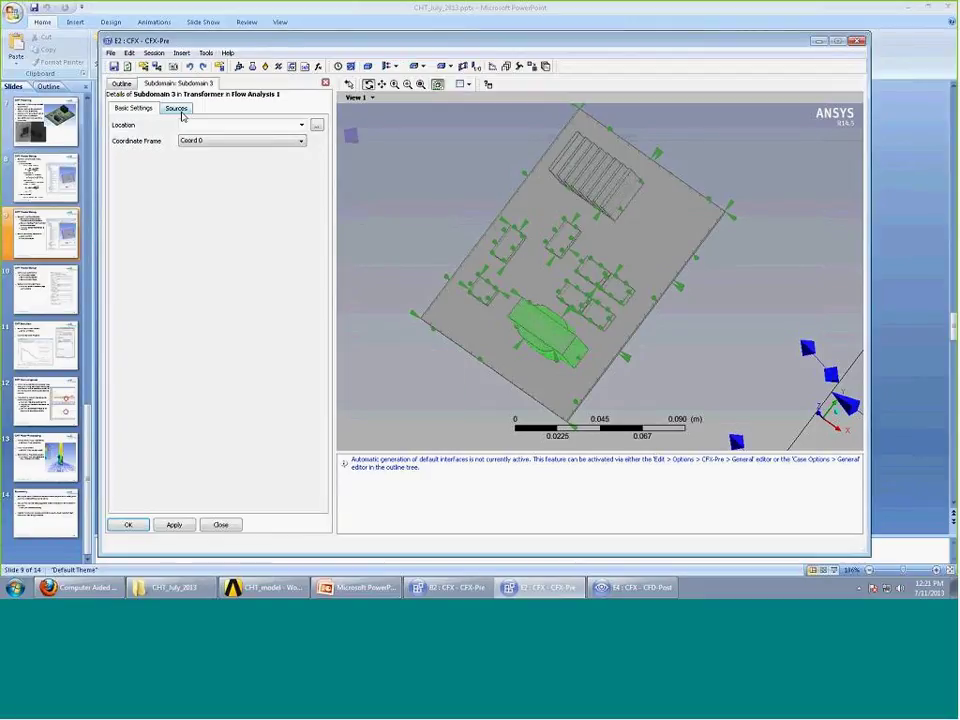
left_click(301, 125)
left_click(230, 132)
Try adding an energy source with the Total Source option to the new Transformer subdomain.
left_click(176, 108)
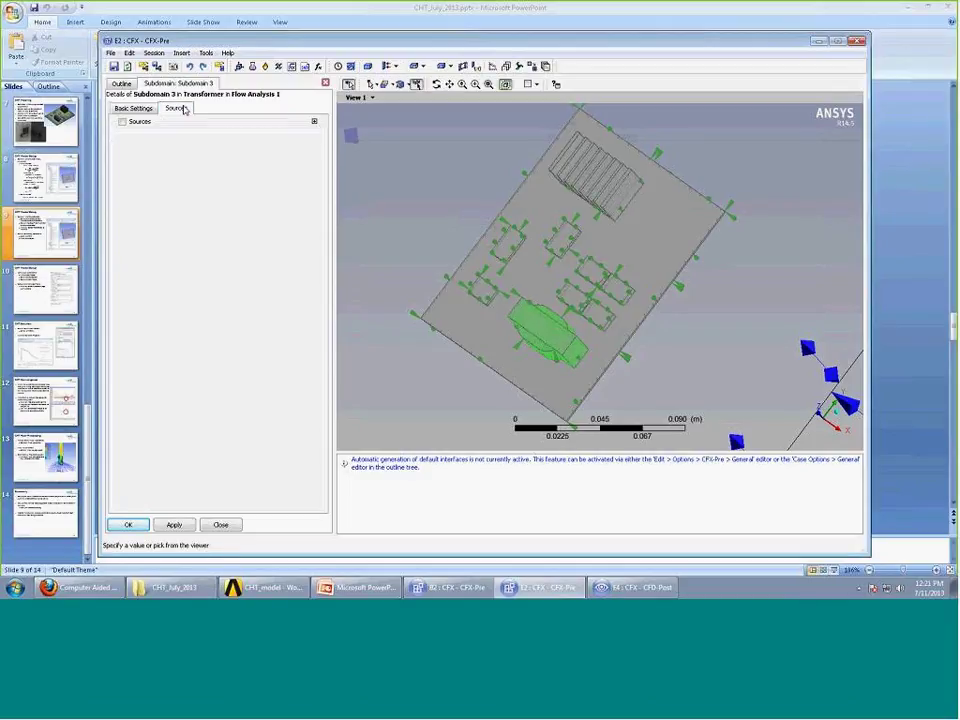
left_click(134, 122)
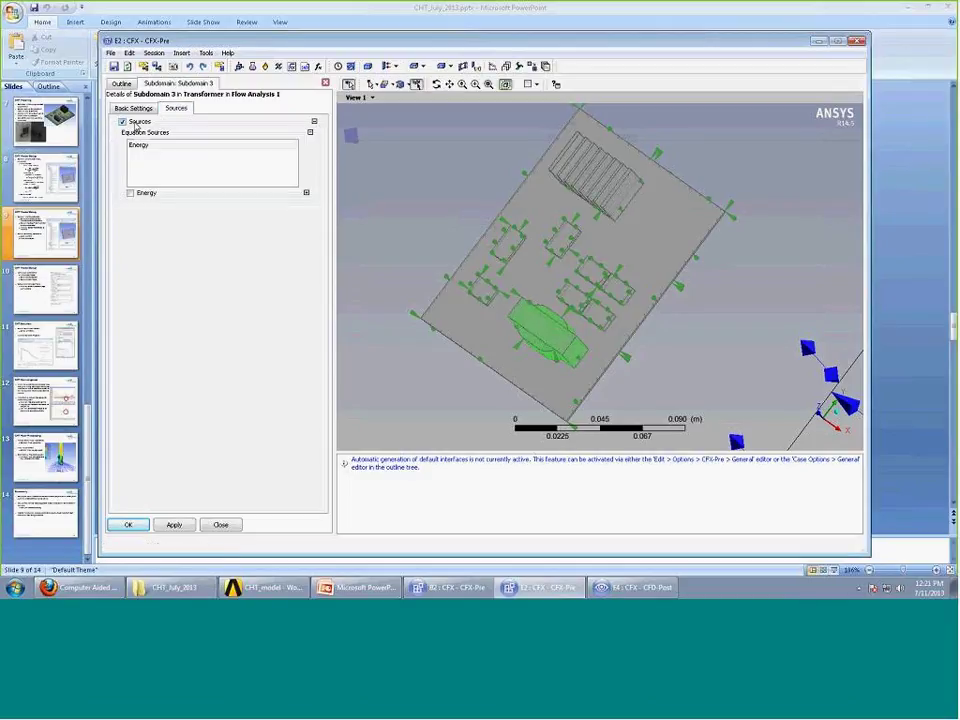
left_click(130, 192)
left_click(215, 222)
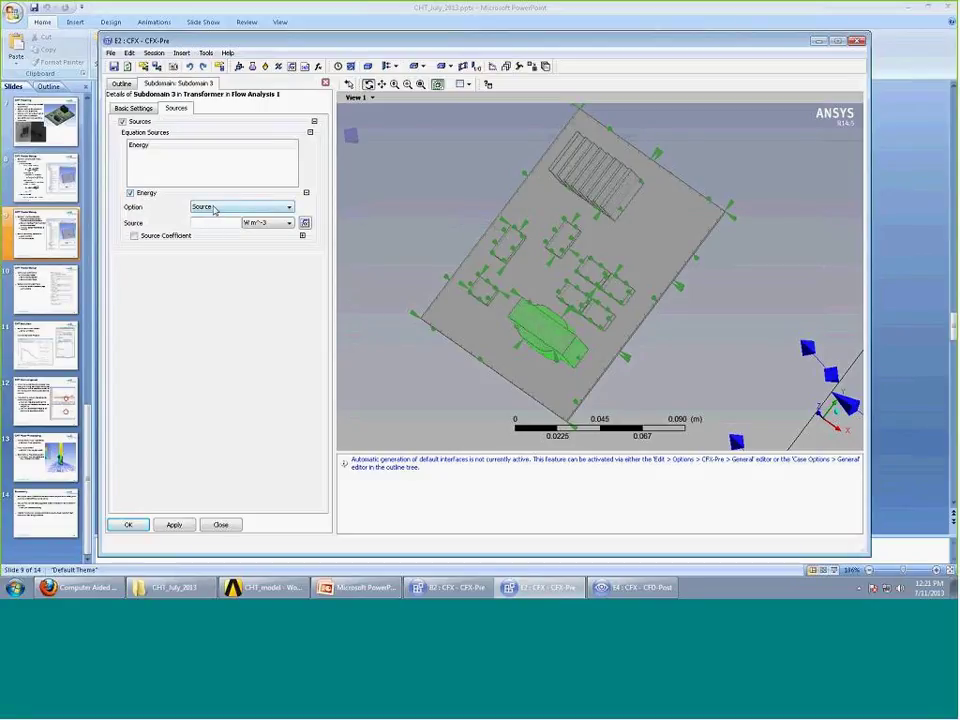
left_click(270, 207)
left_click(266, 225)
left_click(212, 223)
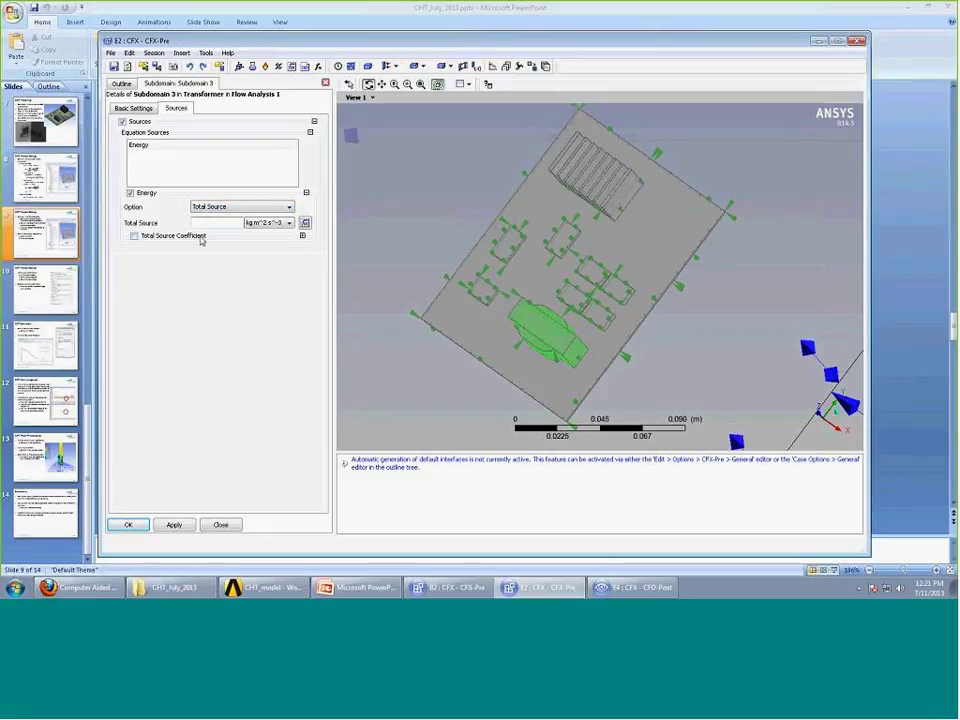
left_click(200, 207)
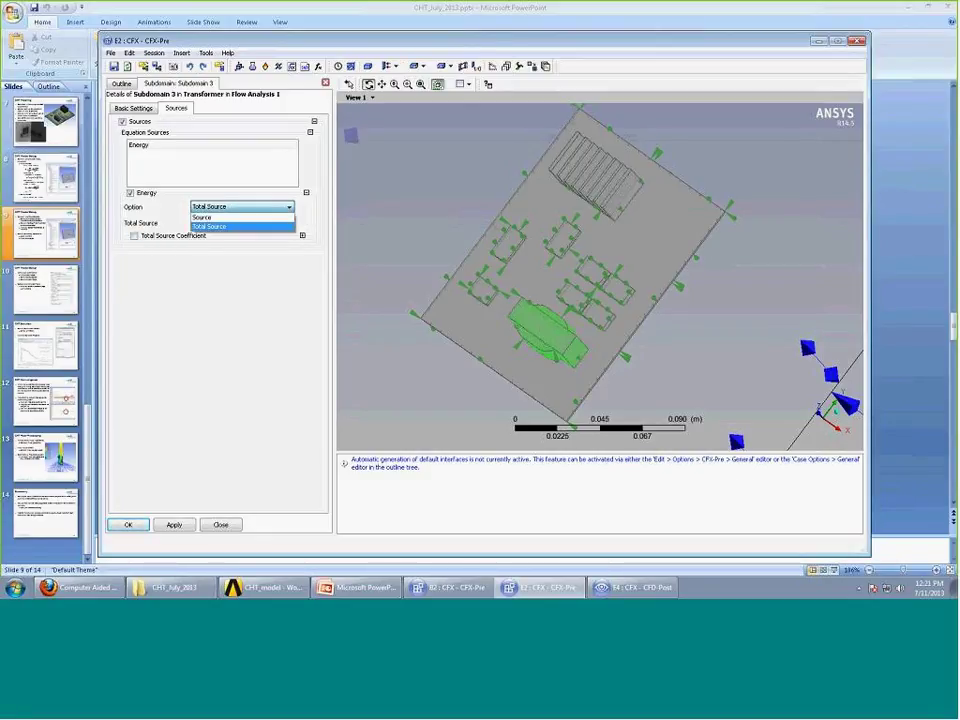
Review the location and energy source settings of the existing Subdomain 2 in the Transformer domain.
left_click(121, 83)
double_click(197, 322)
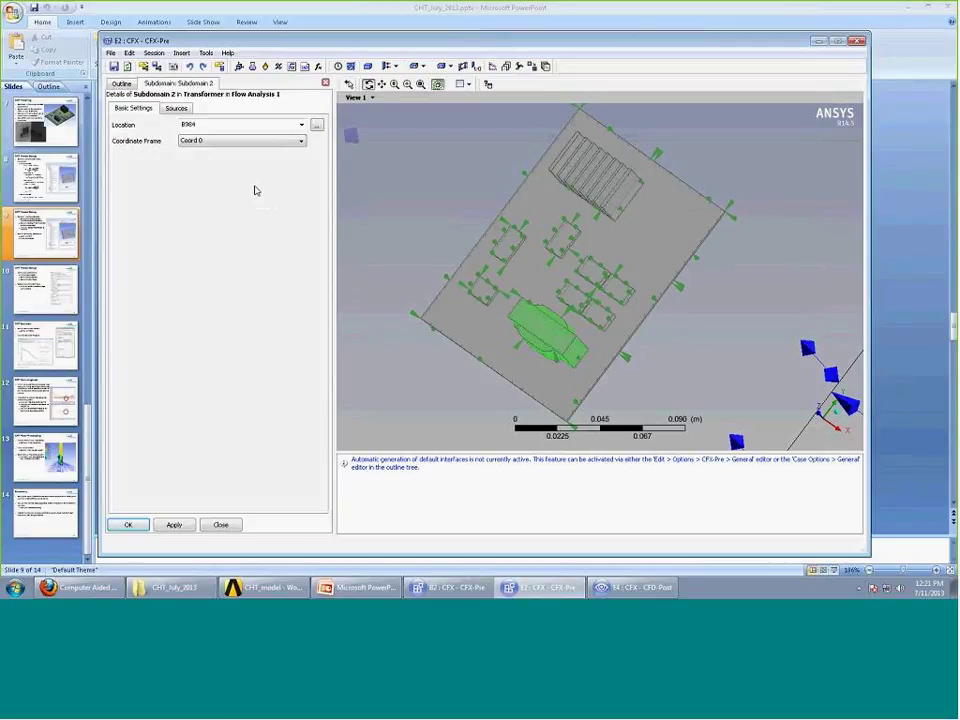
left_click(176, 108)
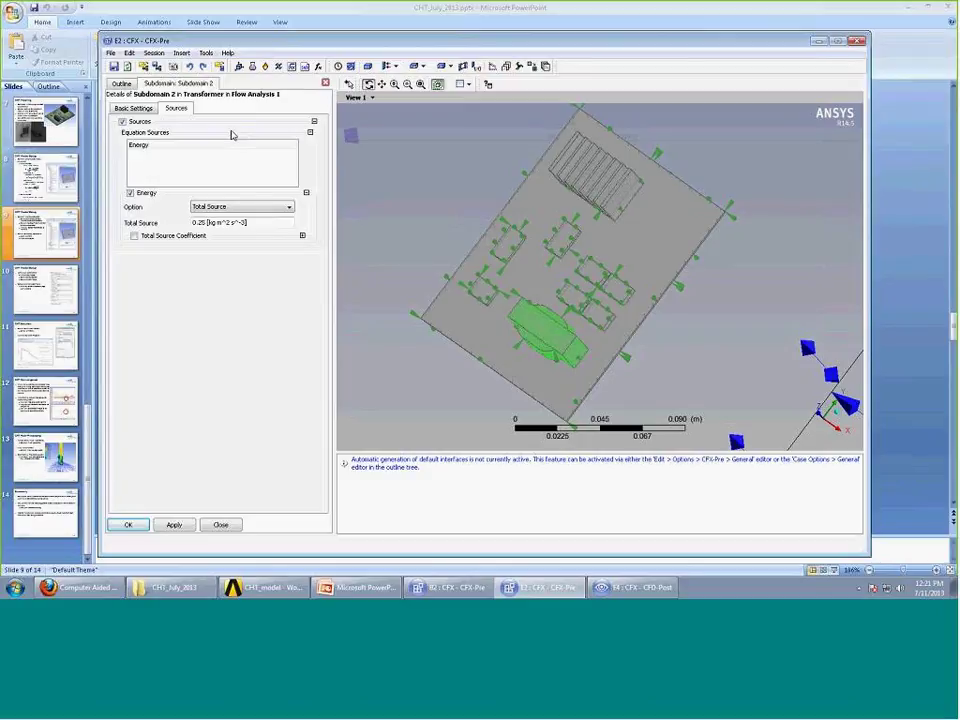
left_click(324, 85)
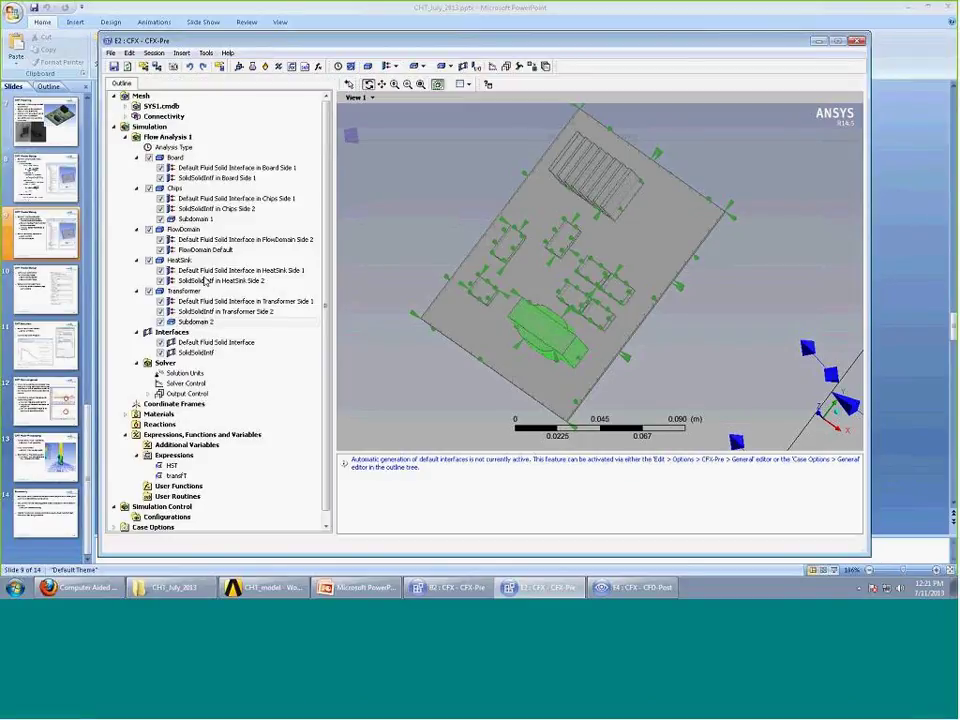
Highlight Subdomain 1 of the Chips domain to check which bodies it covers within the flow enclosure.
left_click(191, 219)
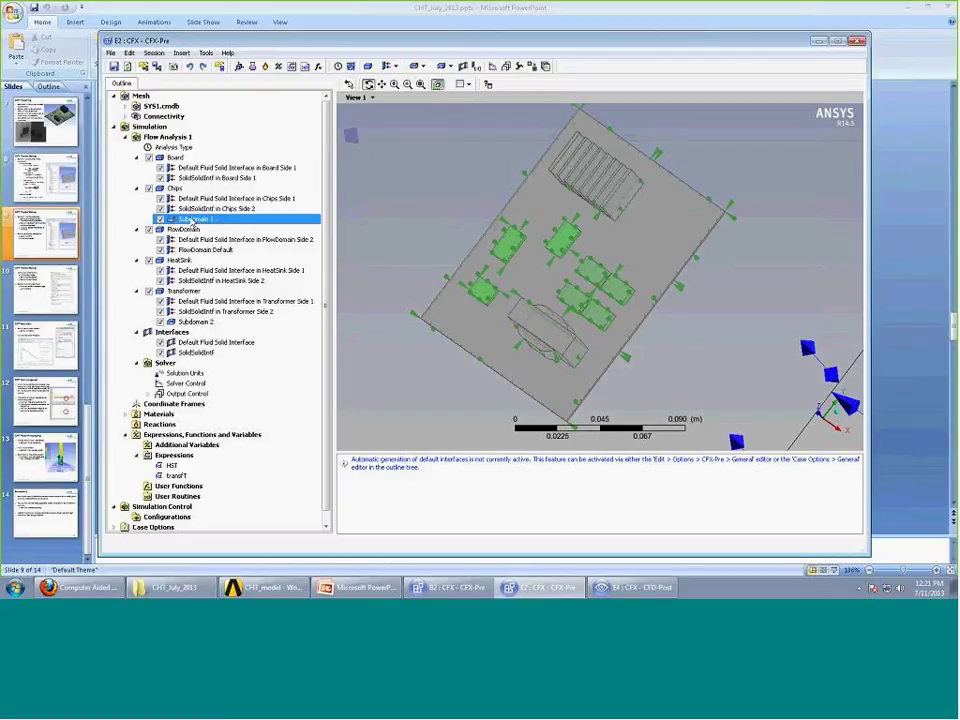
scroll(540, 240, "down", 2)
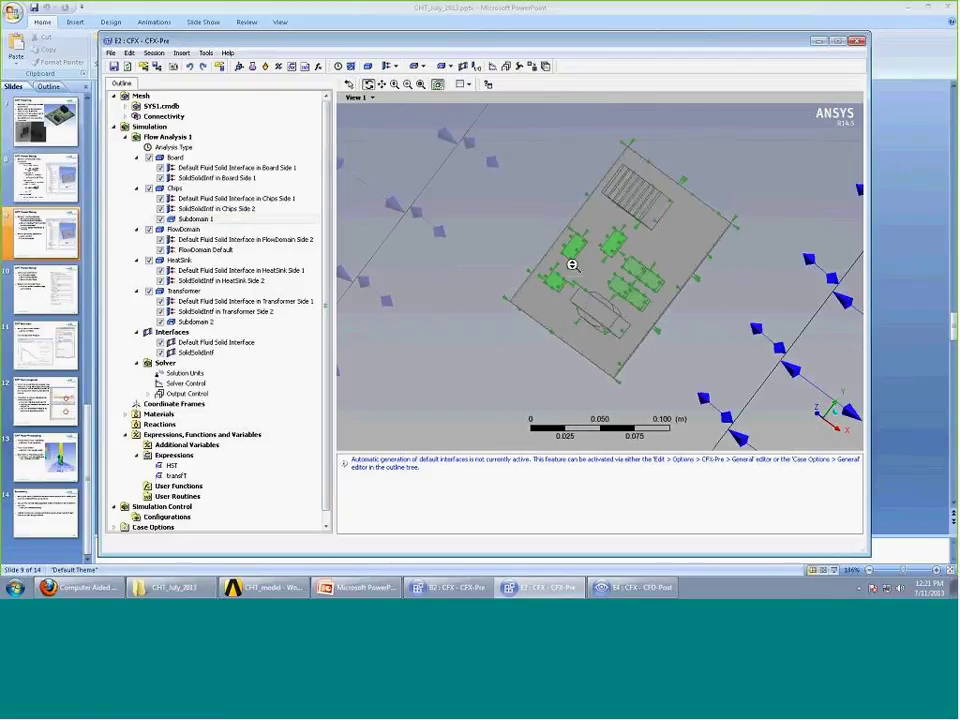
scroll(572, 265, "down", 2)
mouse_move(572, 268)
middle_mouse_down()
mouse_move(614, 280)
mouse_move(584, 268)
middle_mouse_up()
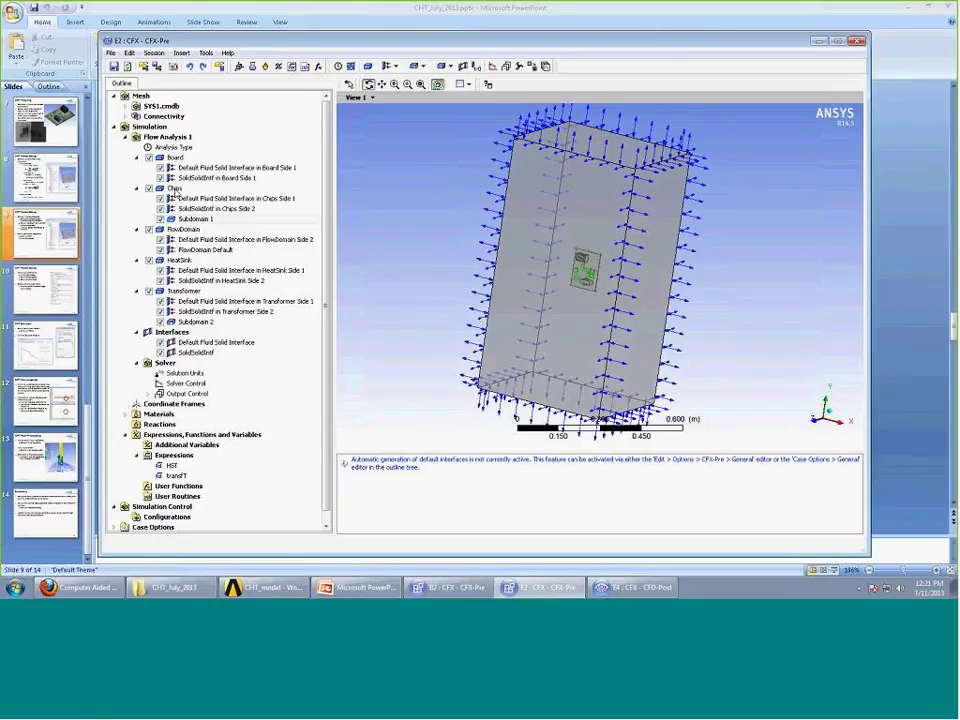
right_click(176, 188)
mouse_move(229, 236)
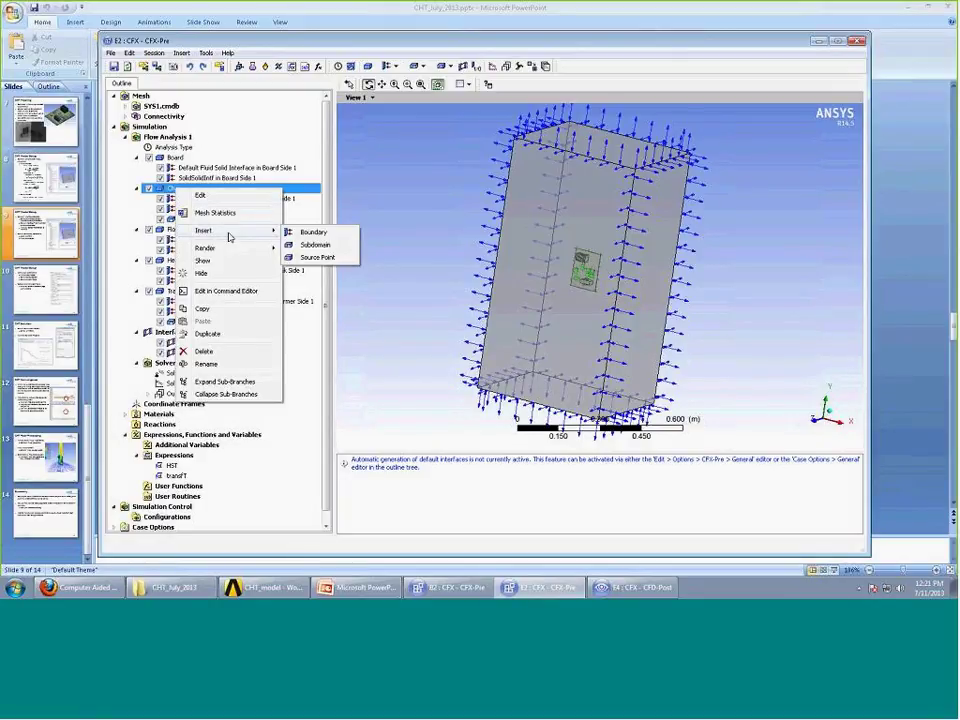
left_click(427, 243)
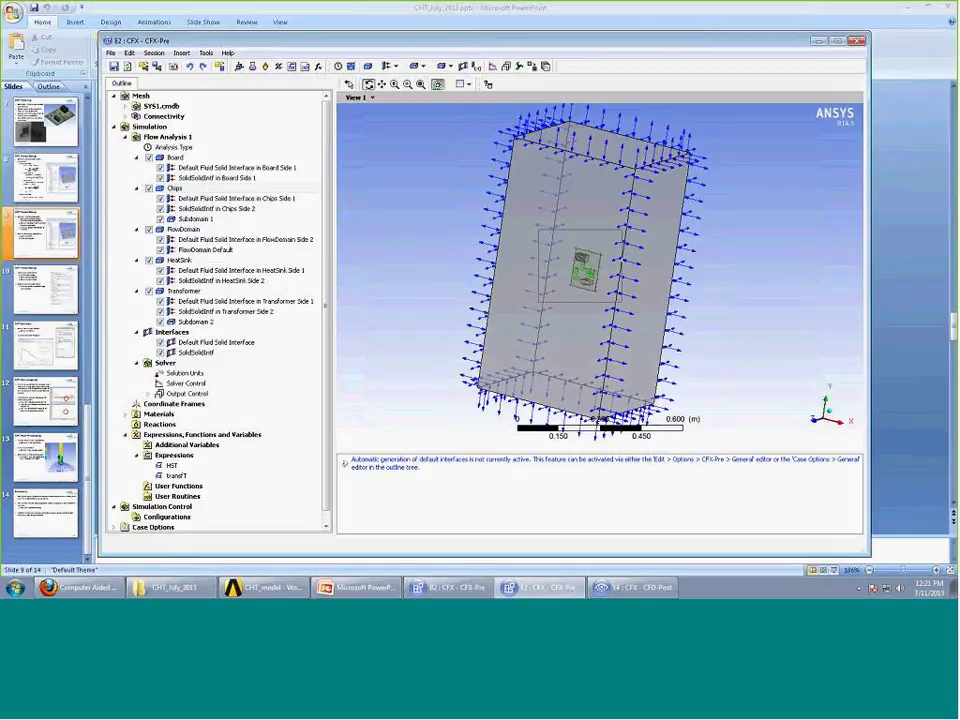
Try to insert a new boundary of type Wall in the Chips domain.
scroll(636, 266, "up", 5)
middle_click_drag(636, 266, 582, 218)
right_click(568, 283)
key("Escape")
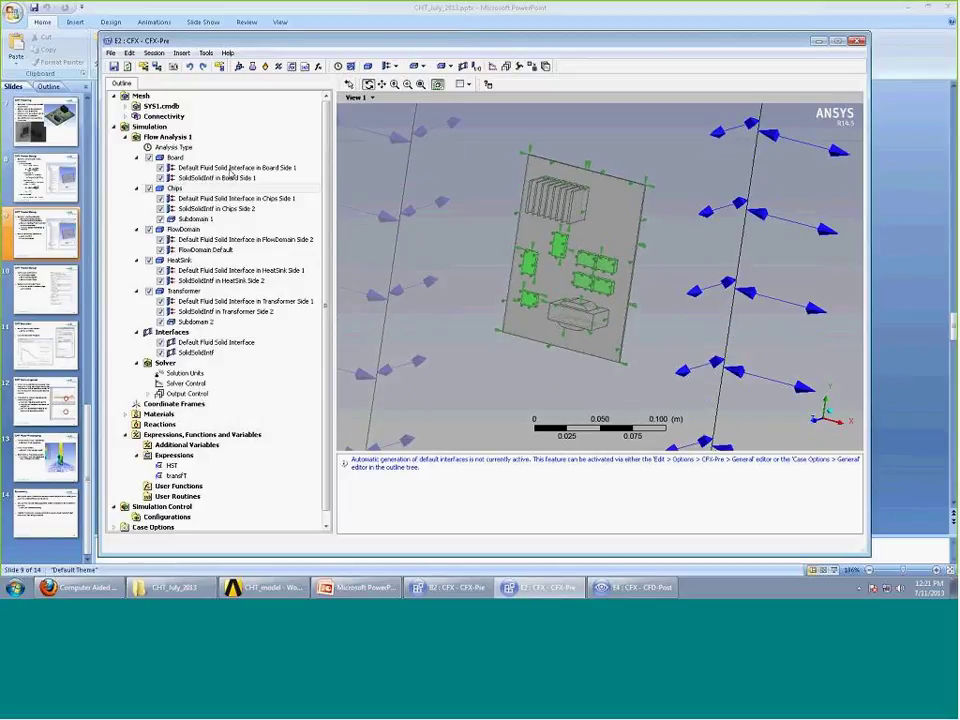
right_click(173, 189)
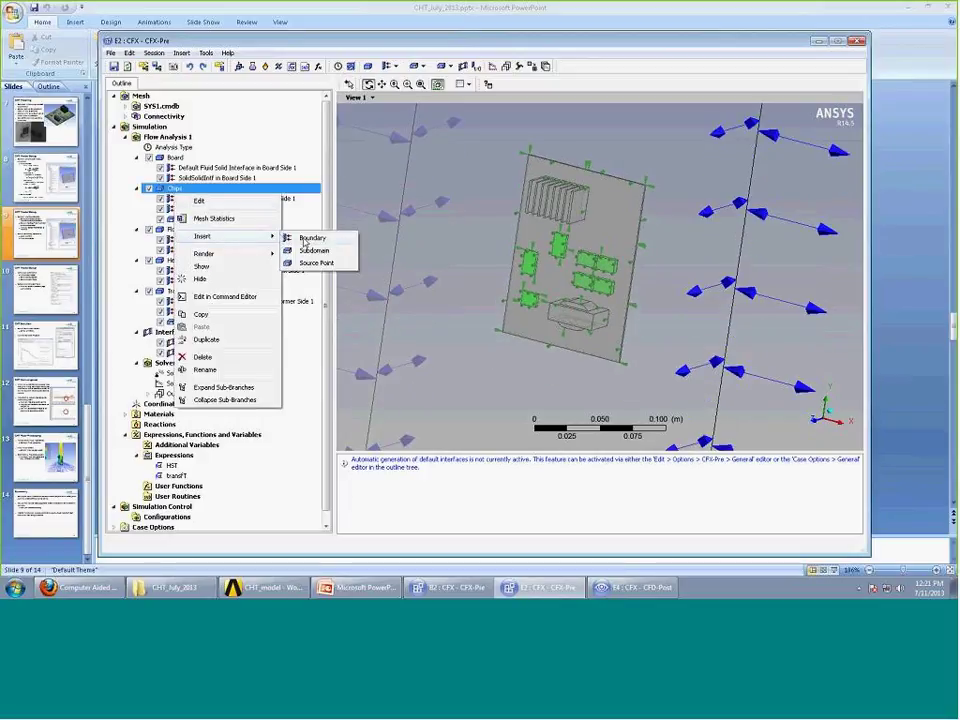
left_click(305, 240)
left_click(343, 283)
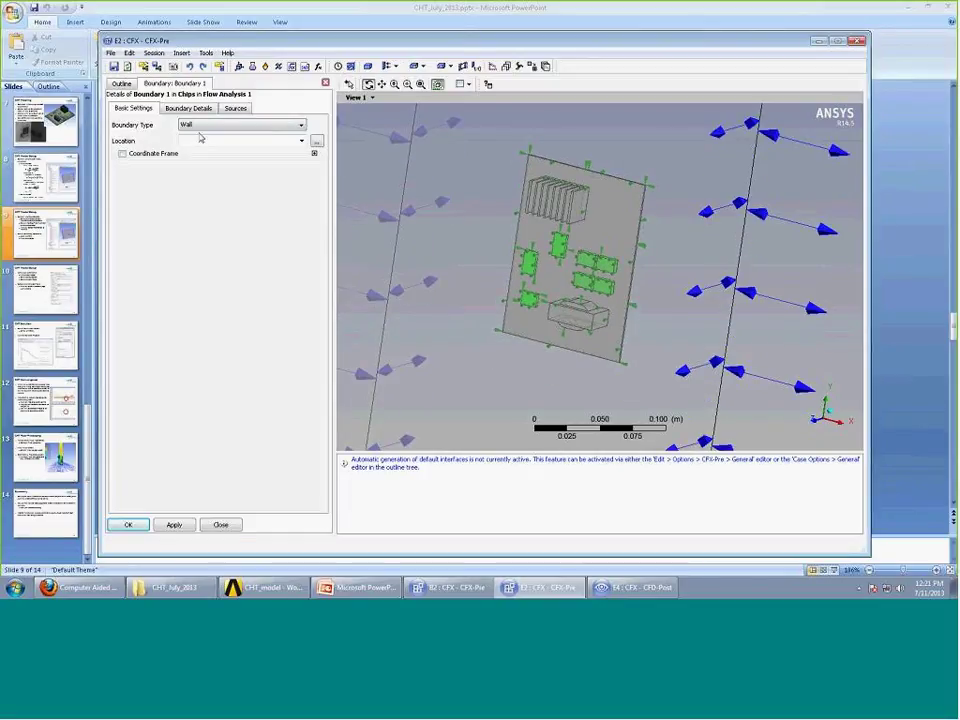
left_click(208, 125)
left_click(200, 134)
Try the Adiabatic, Temperature and Heat Flux heat transfer options for the new Chips wall boundary, and discard the boundary.
left_click(188, 108)
left_click(240, 135)
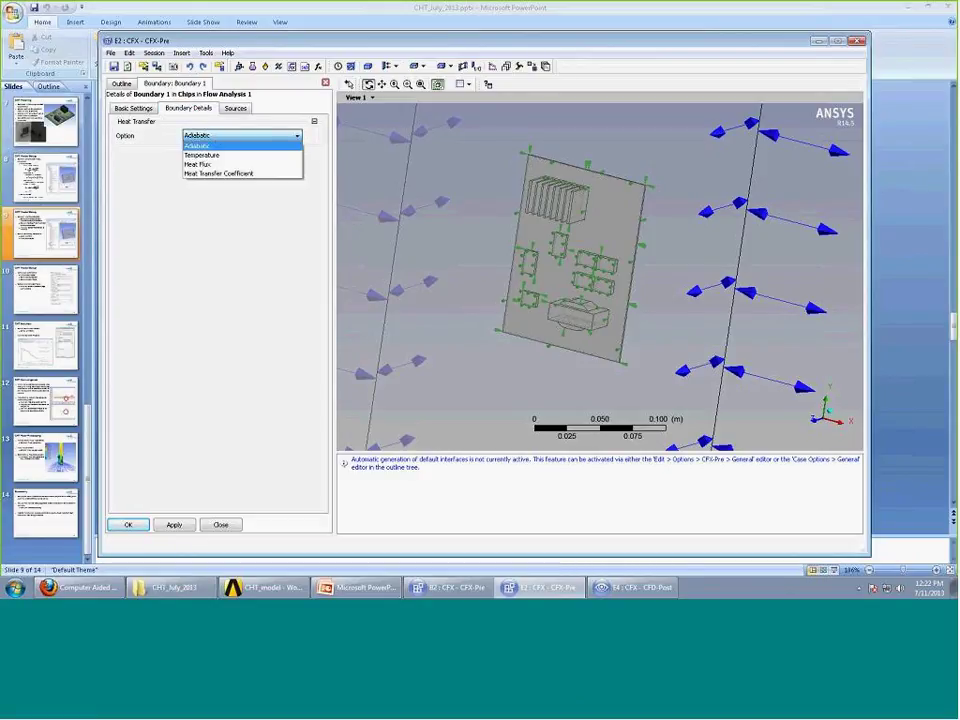
left_click(197, 145)
left_click(133, 108)
left_click(188, 108)
left_click(240, 135)
left_click(199, 156)
left_click(240, 135)
left_click(222, 165)
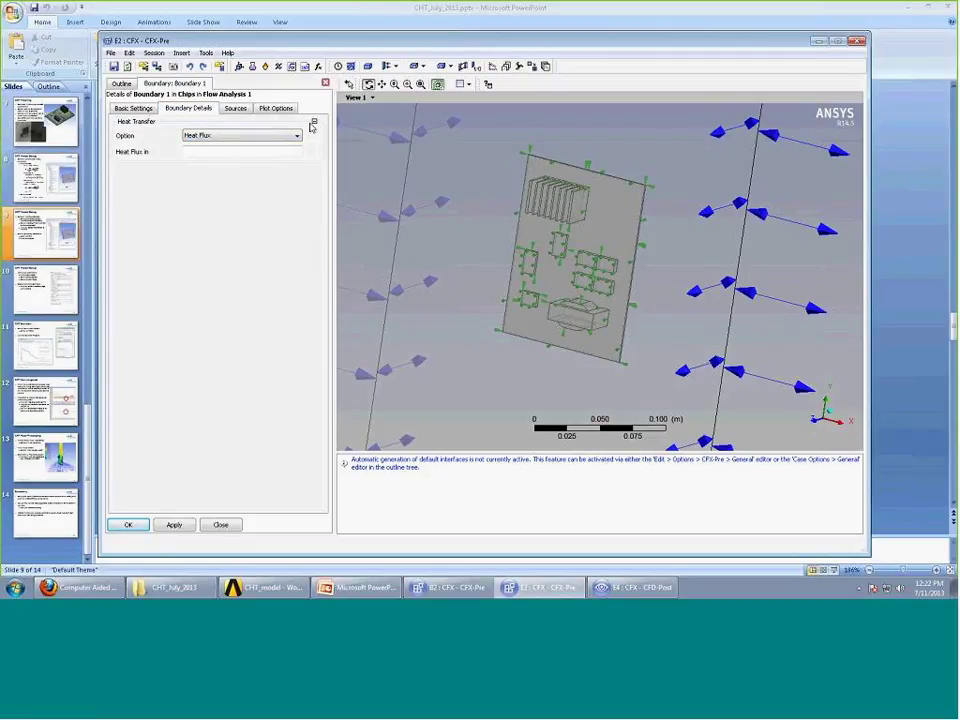
left_click(244, 66)
left_click_drag(563, 206, 708, 208)
Show the numerical parameters slide in PowerPoint and review the basic Solver Control settings in CFX-Pre.
left_click(905, 273)
scroll(905, 273, "down", 1)
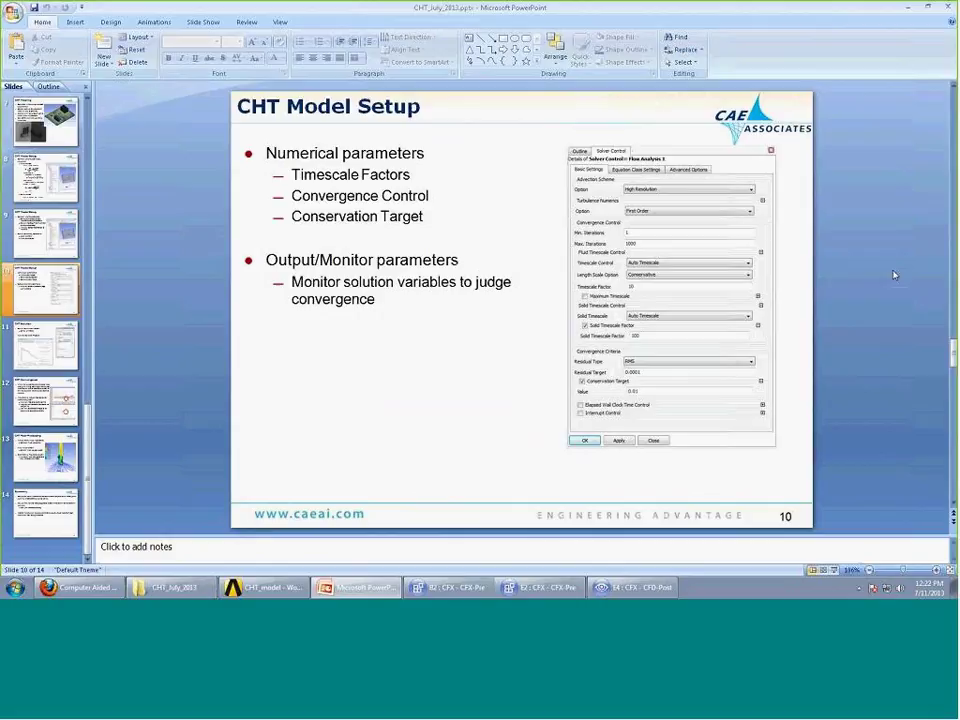
mouse_move(536, 594)
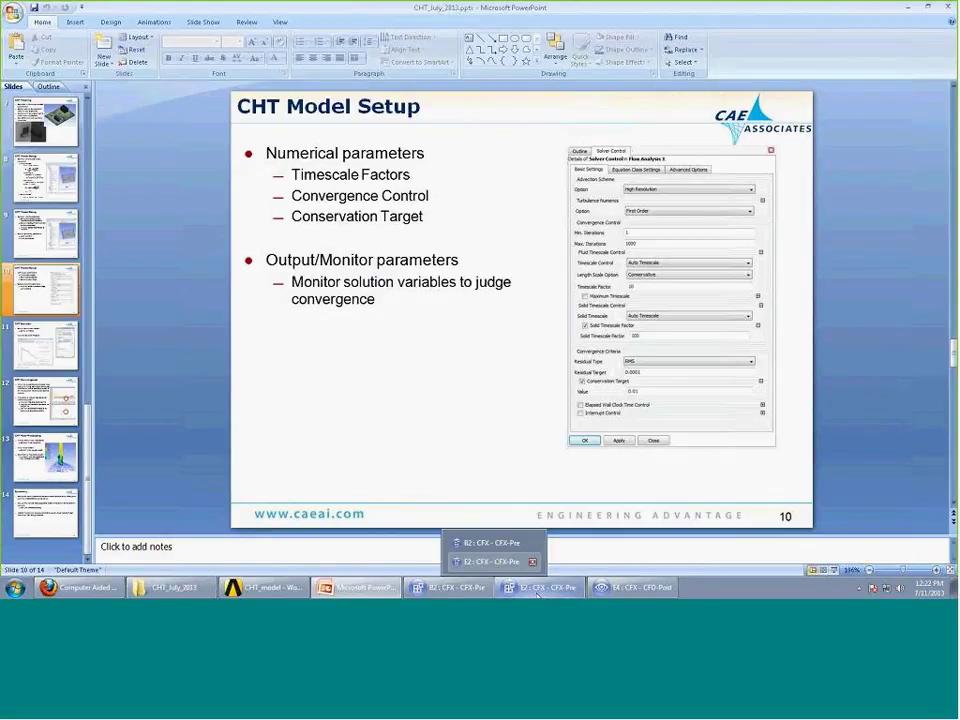
left_click(536, 594)
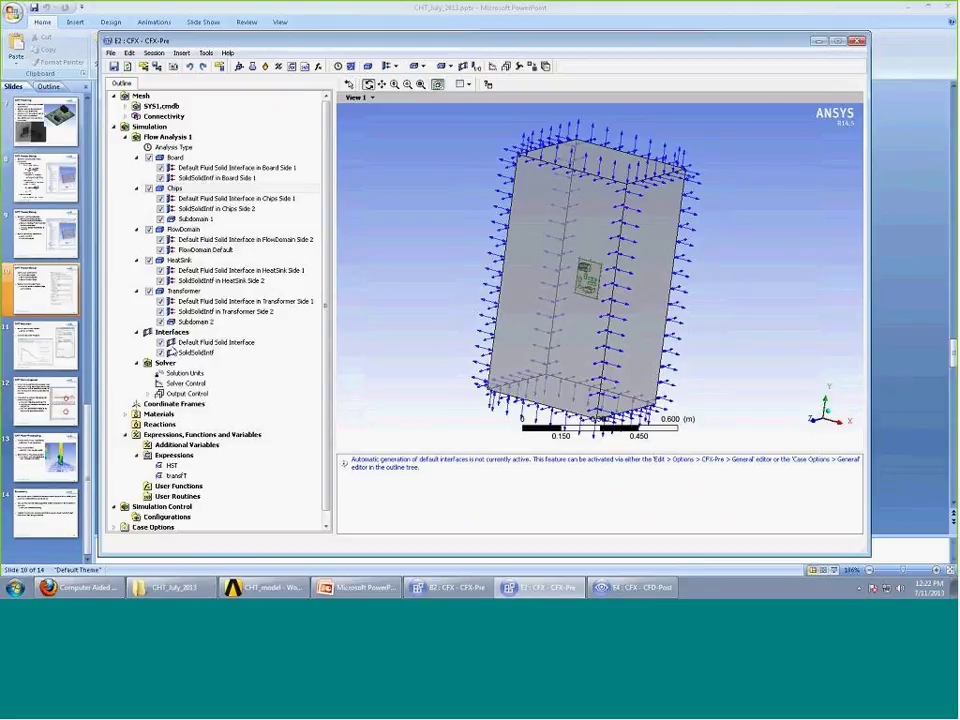
double_click(195, 385)
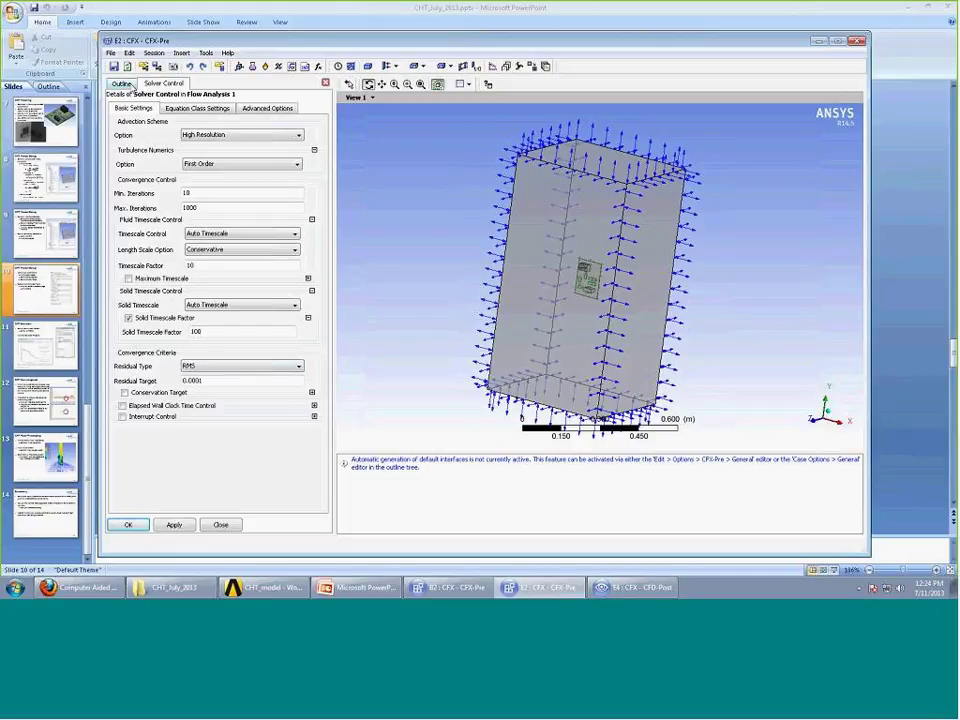
left_click(325, 82)
Review the monitor points and expressions in Output Control together with the circuit board components they refer to.
left_click(165, 396)
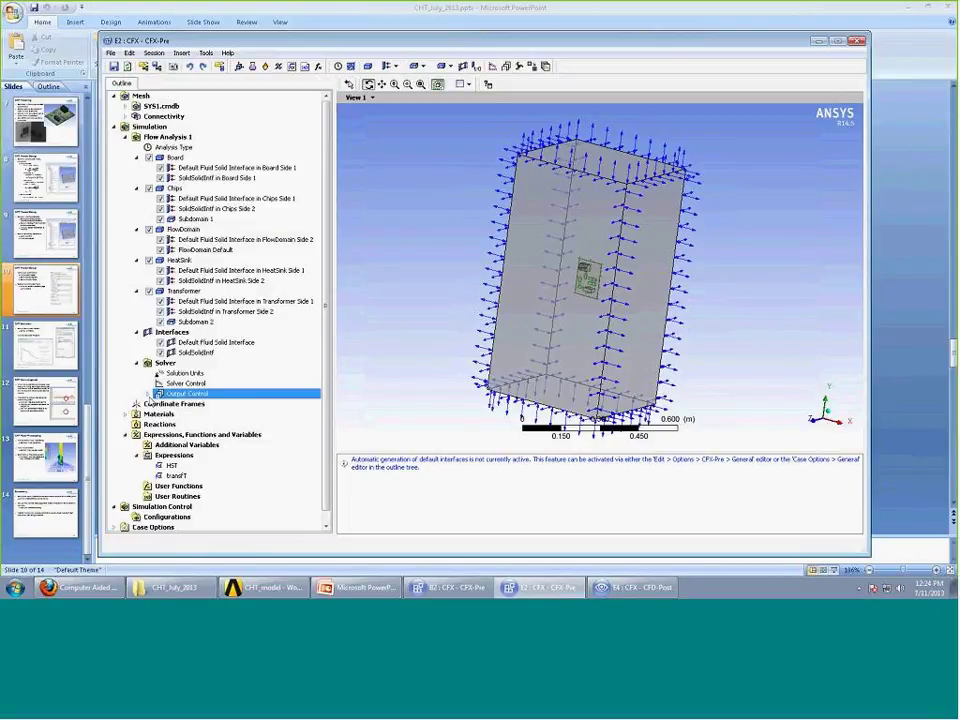
double_click(160, 397)
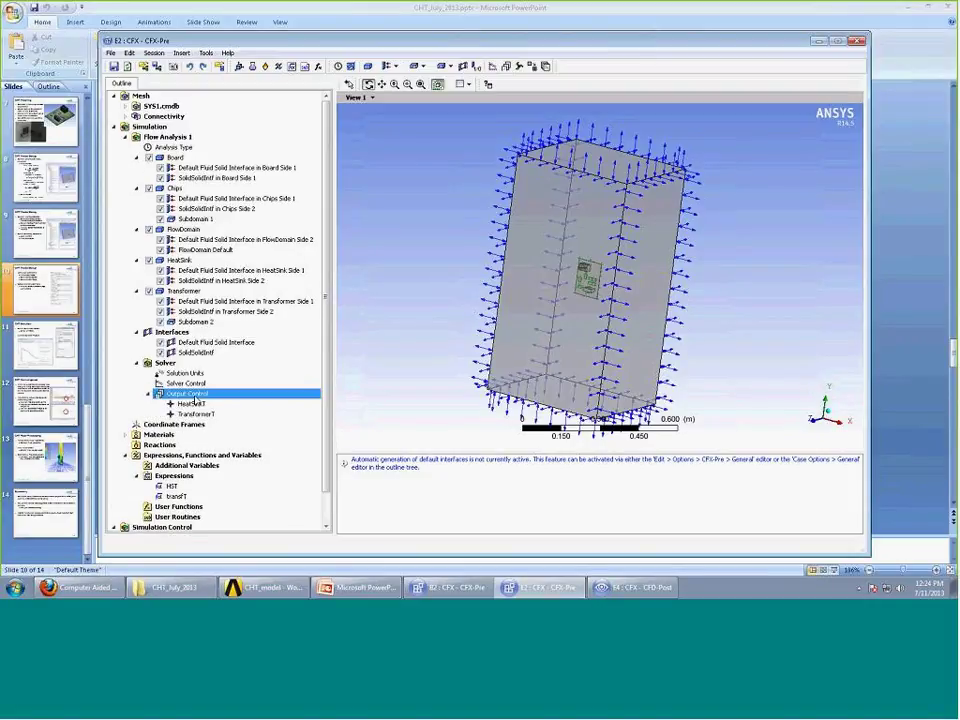
double_click(194, 401)
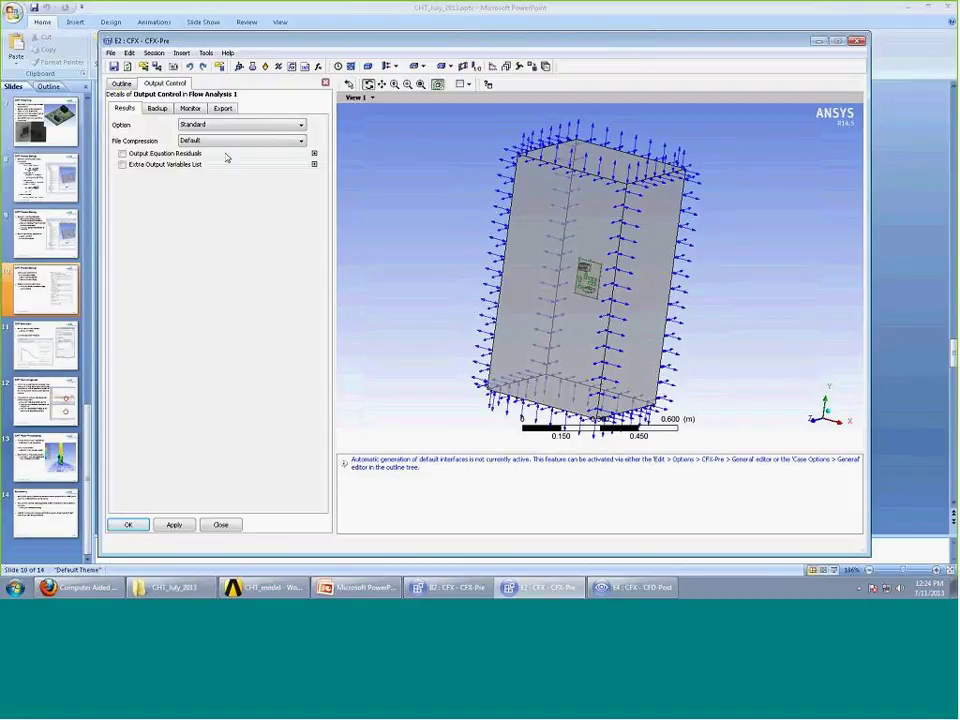
left_click(196, 110)
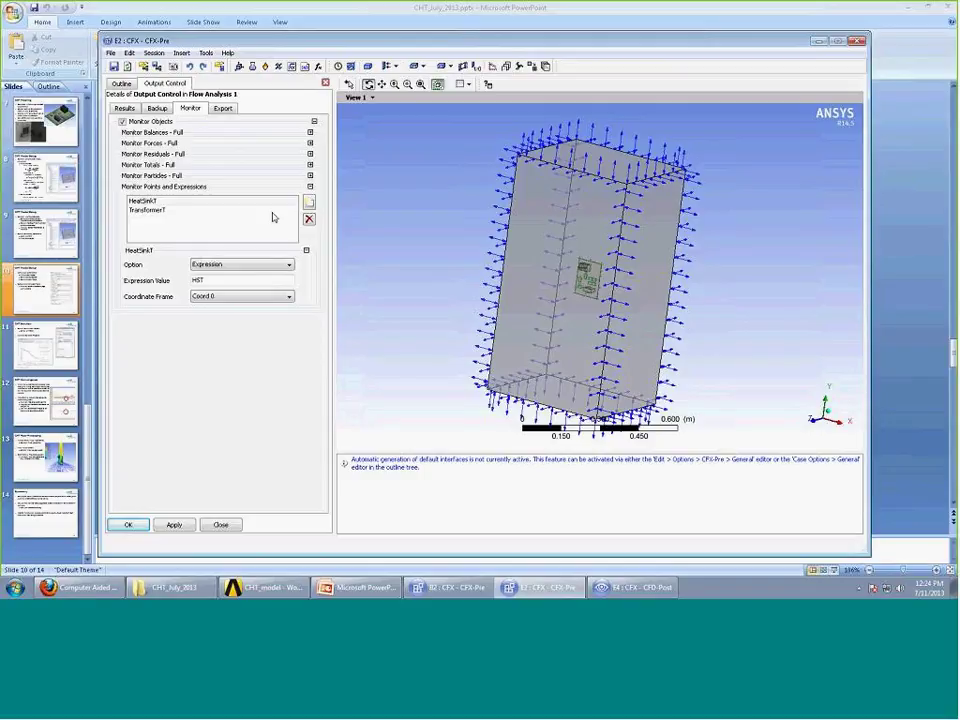
left_click_drag(601, 301, 580, 330)
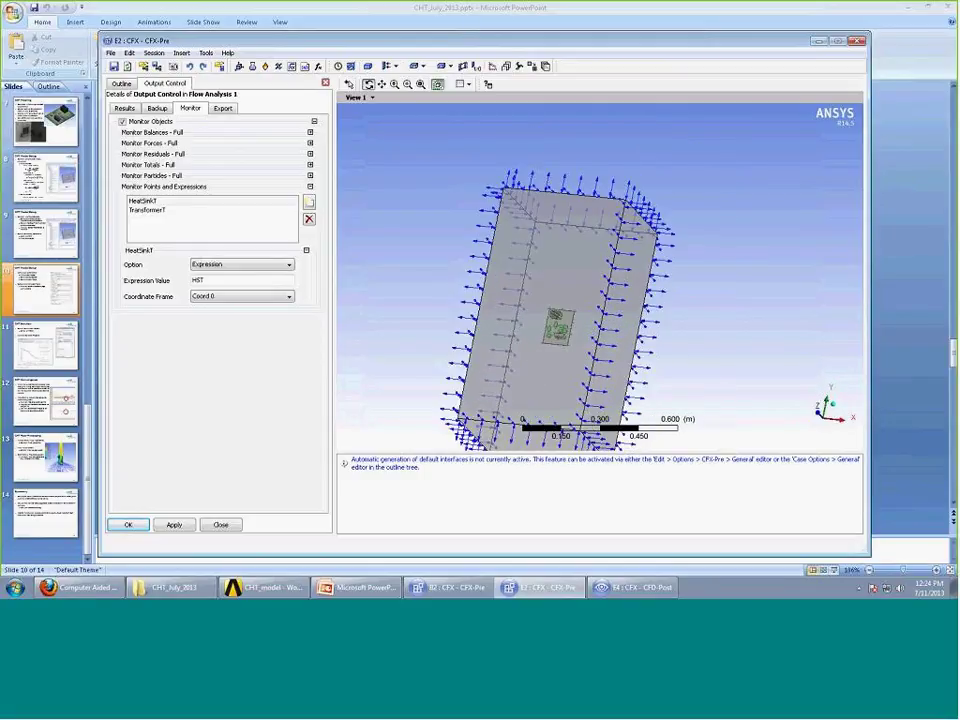
scroll(578, 331, "up", 5)
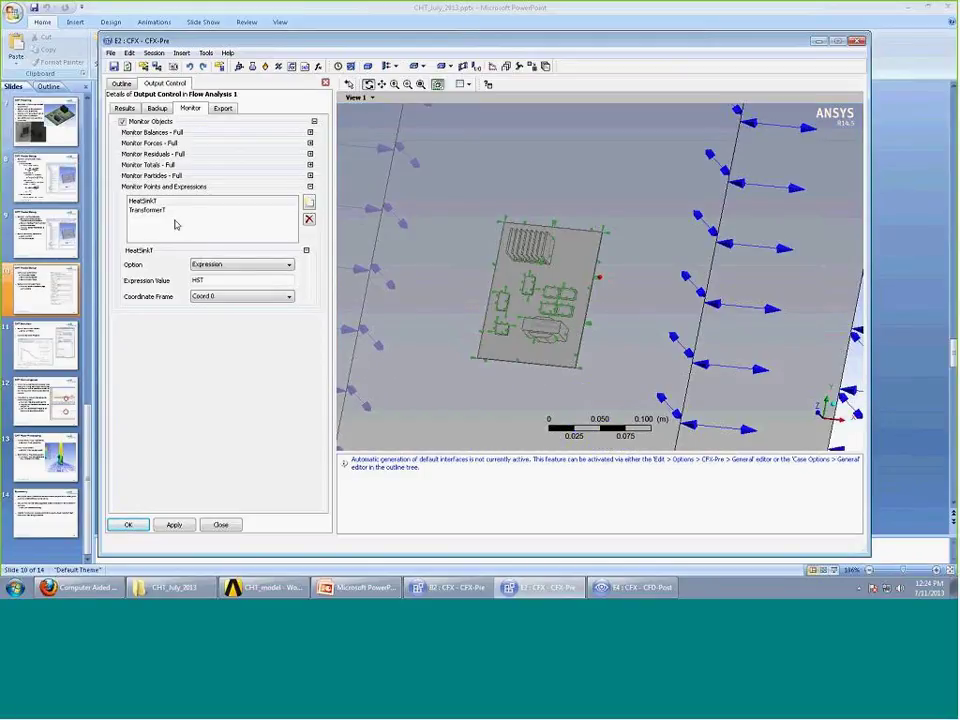
left_click_drag(656, 311, 575, 265)
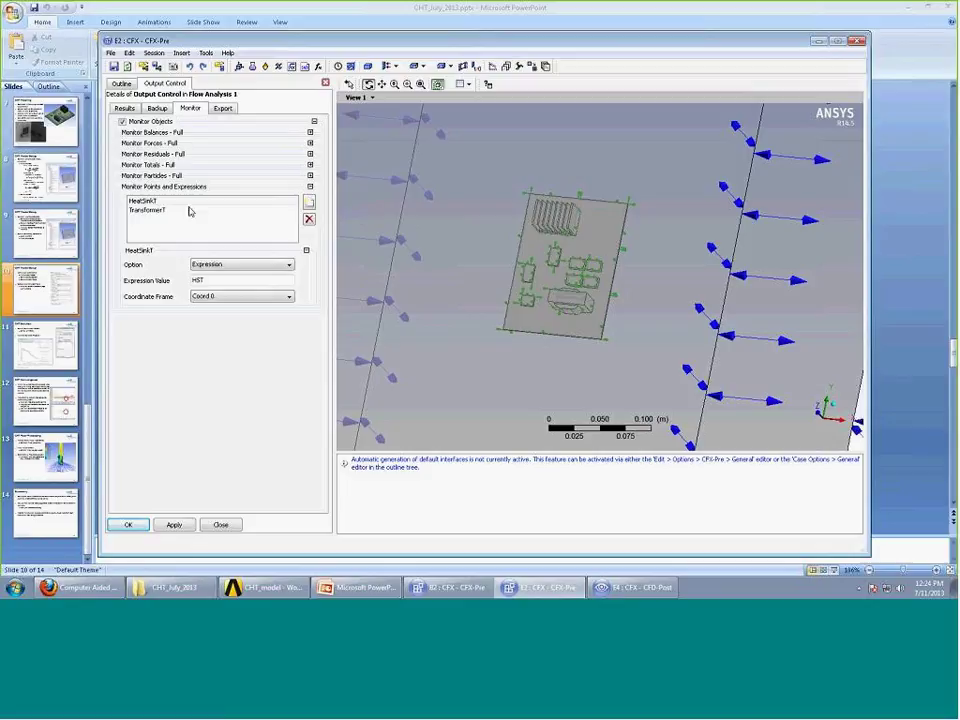
Try adding a monitor named ChipsT that uses the Expression option.
left_click(308, 204)
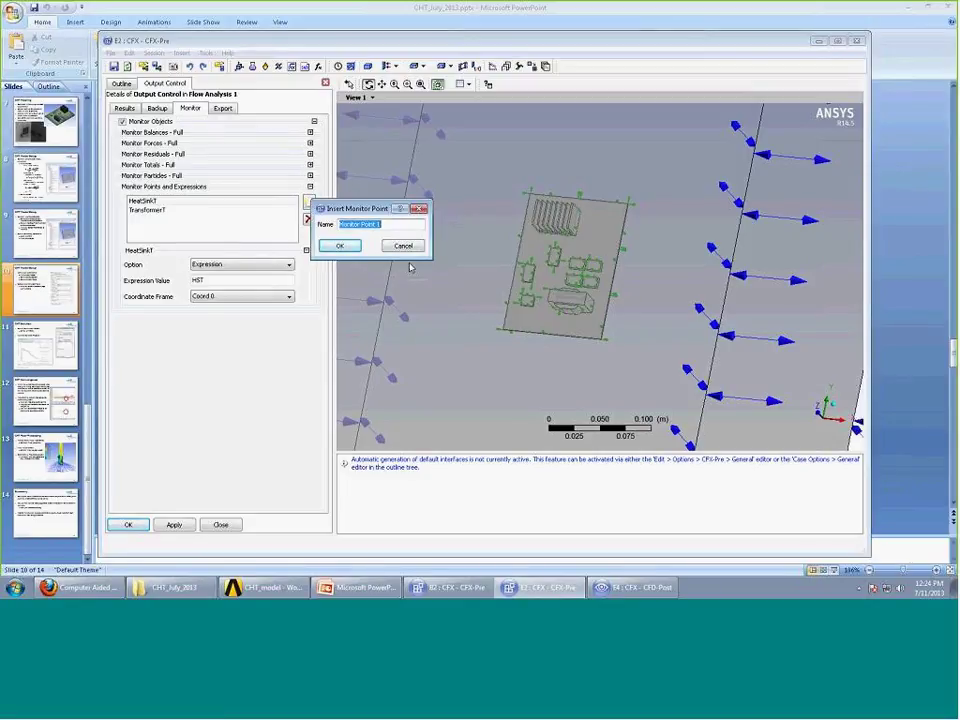
type("Chip1")
key("Return")
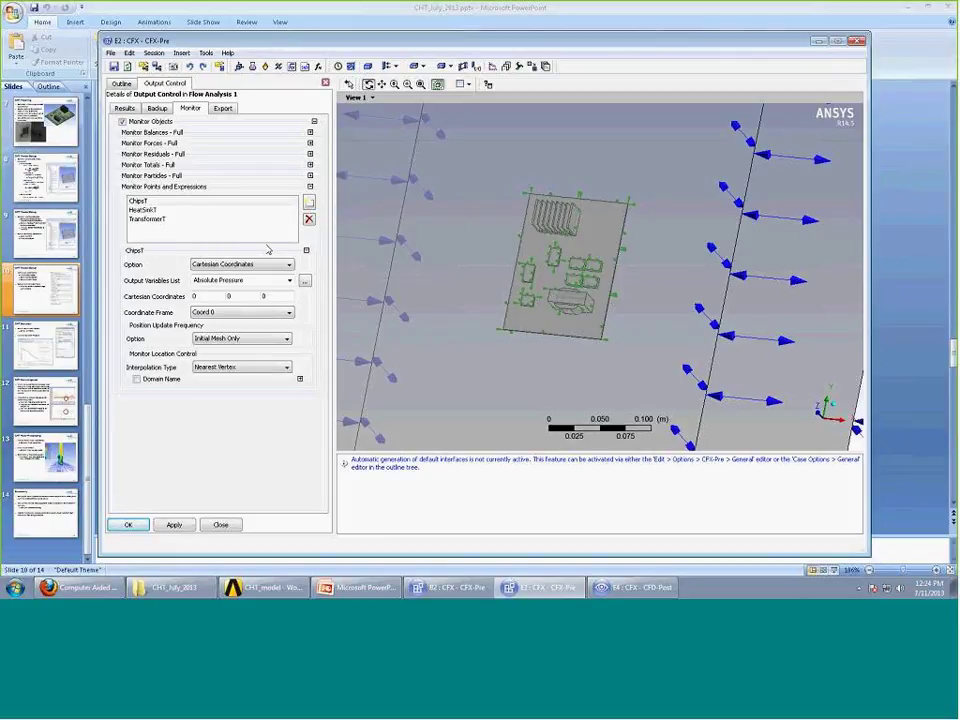
left_click(250, 264)
left_click(225, 291)
left_click(238, 279)
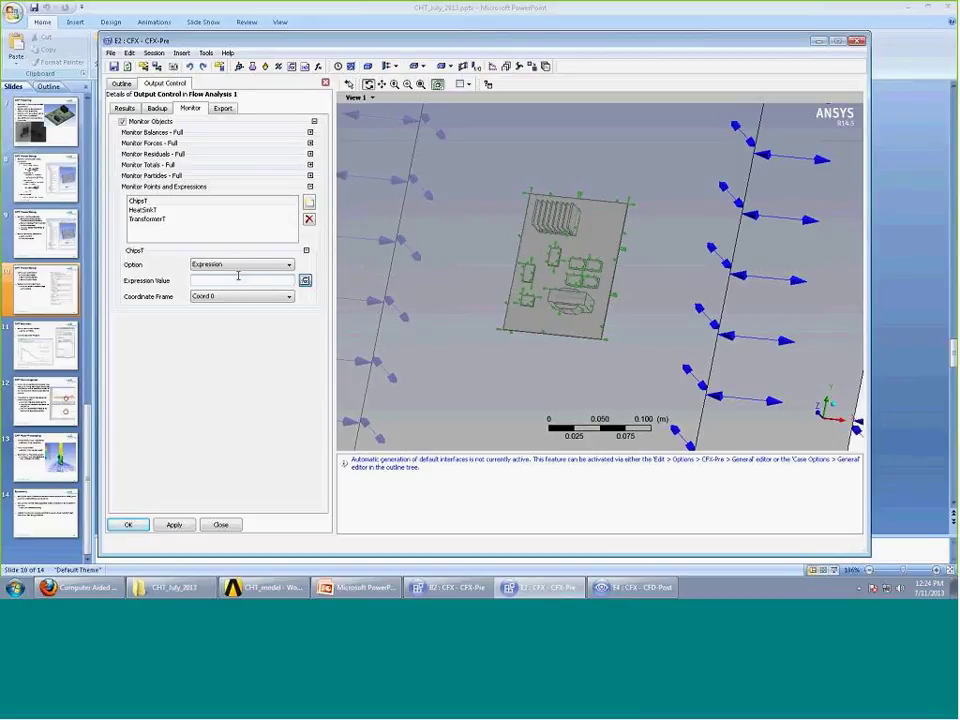
Look up the definition of the HST expression and return to the ChipsT monitor settings.
left_click(119, 83)
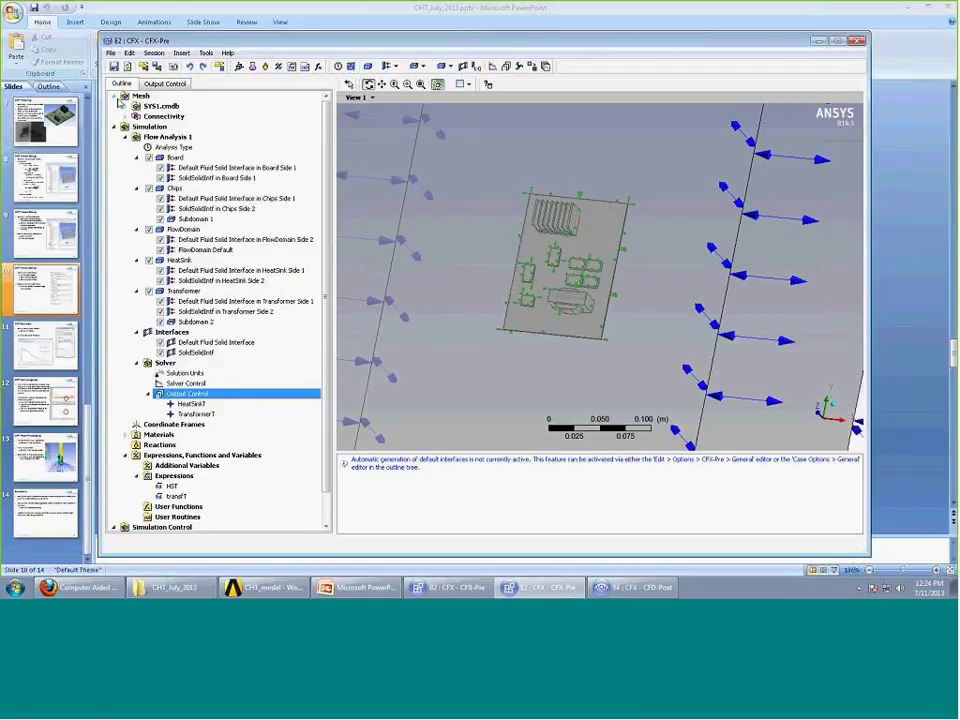
double_click(173, 486)
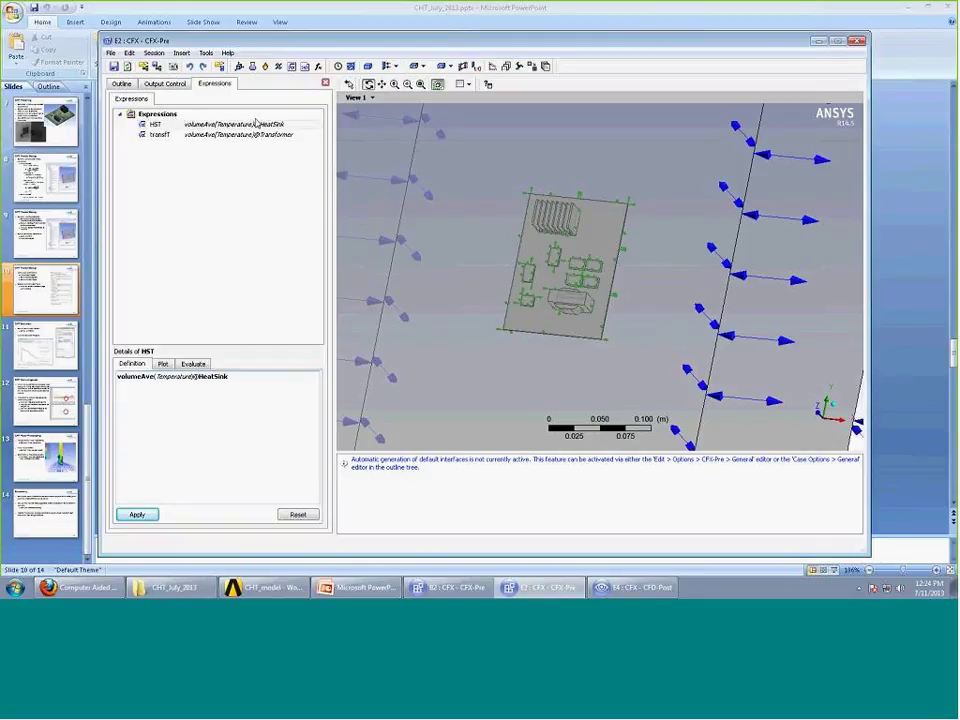
left_click(160, 85)
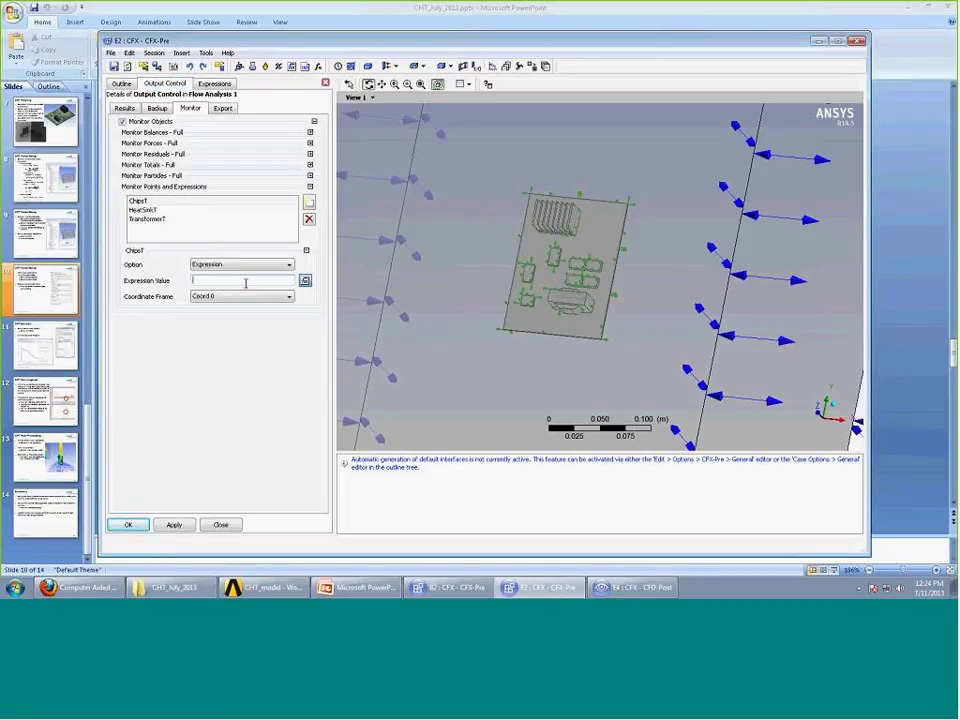
left_click(245, 281)
type("volumeAve(Temperature)@chips")
left_click(324, 82)
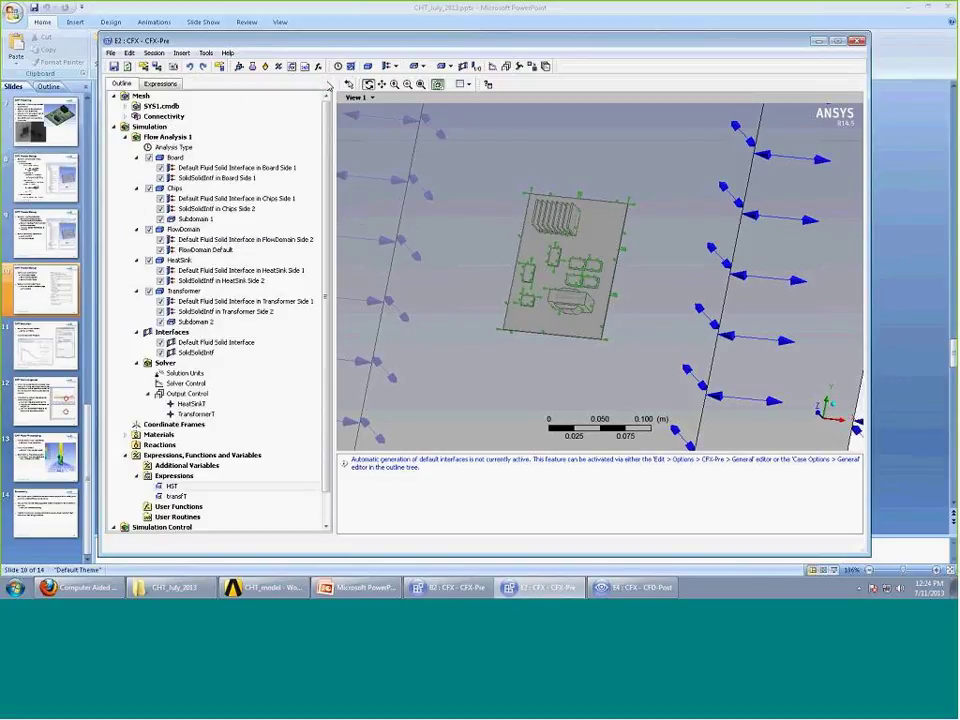
left_click(178, 85)
left_click(324, 82)
left_click(901, 251)
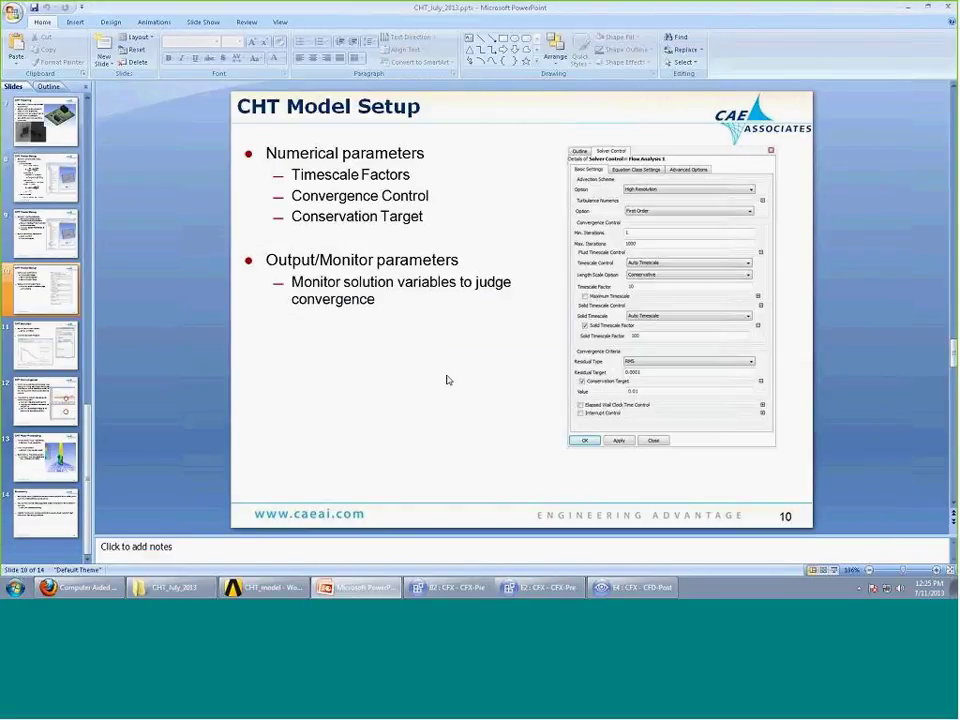
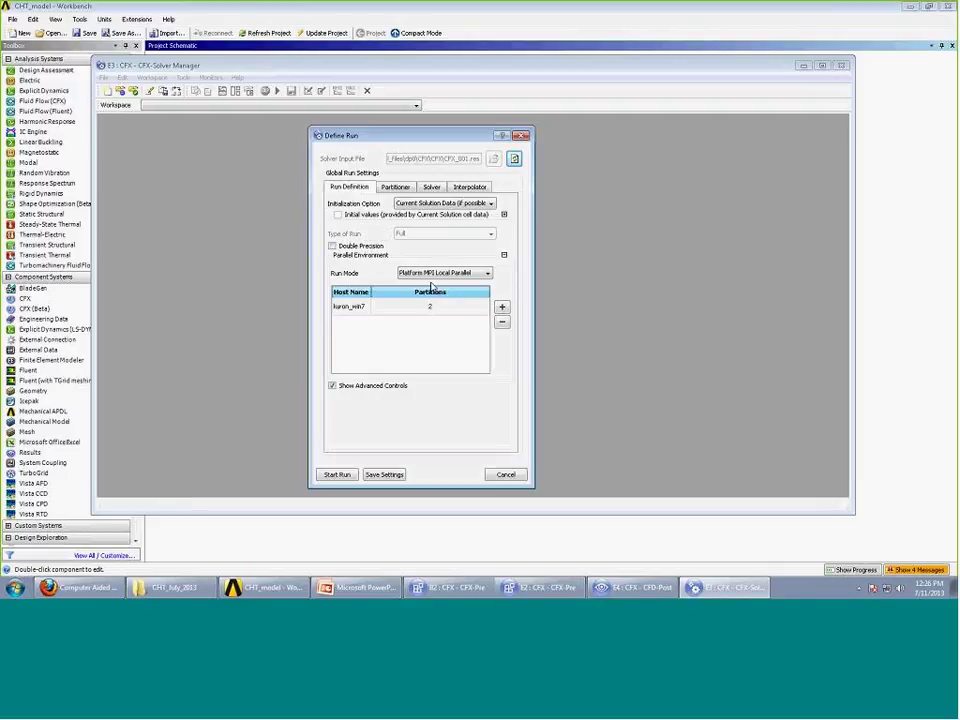
Try the Serial and Platform MPI Local Parallel run modes in the run definition, cancel it and close CFX-Solver Manager.
left_click(437, 274)
left_click(435, 284)
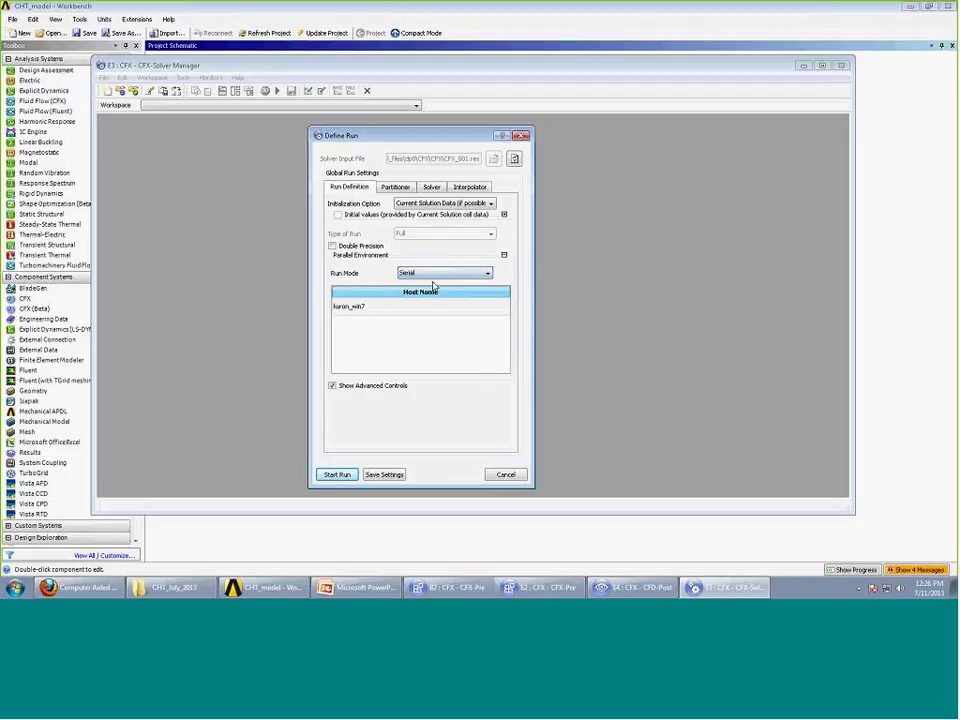
left_click(431, 276)
left_click(438, 293)
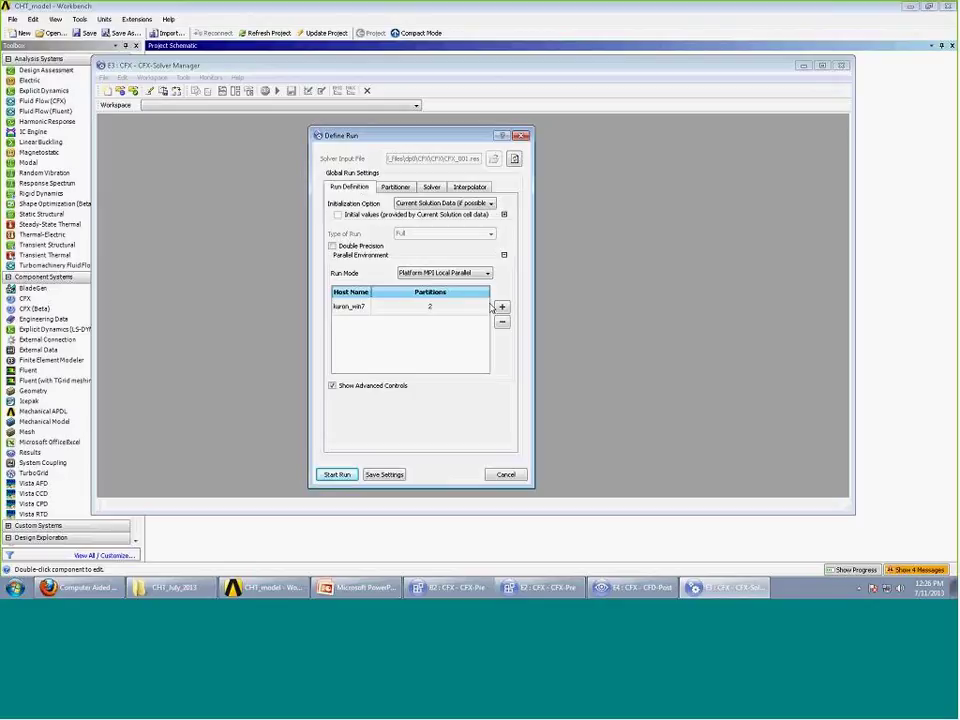
left_click(506, 474)
left_click(841, 65)
Display the monitors of the solution in CFX system E and examine the momentum and mass residual plot.
right_click(452, 230)
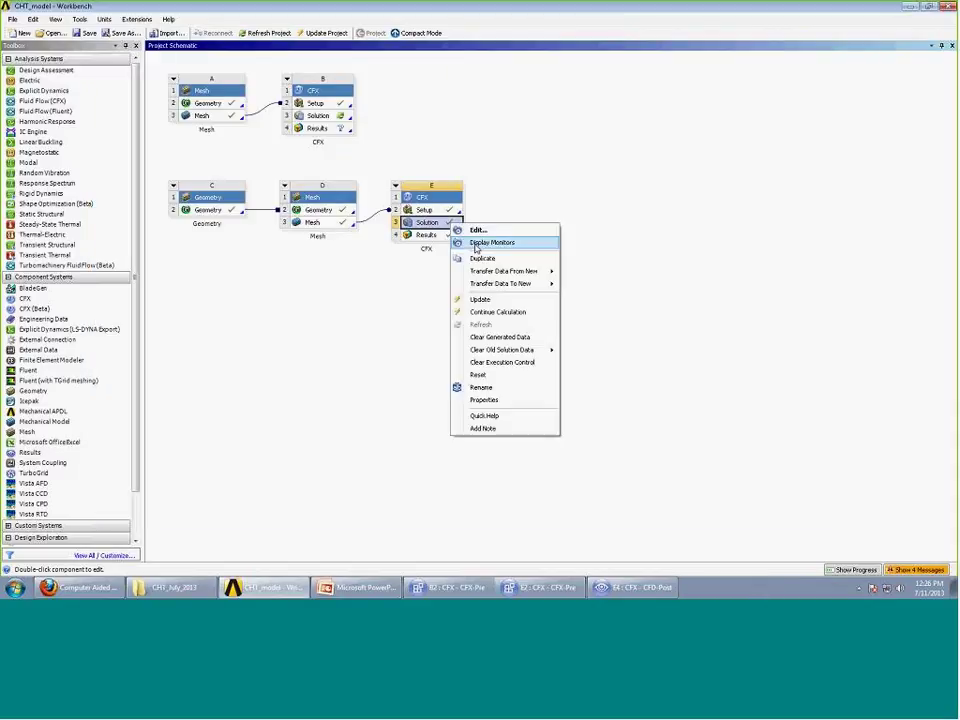
left_click(480, 243)
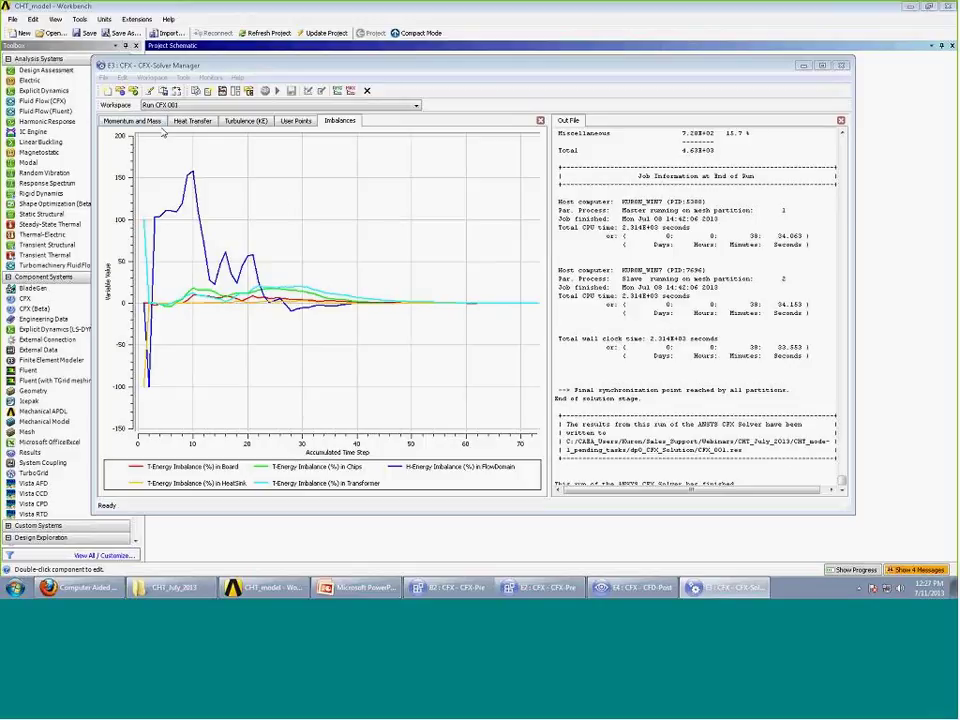
left_click(131, 120)
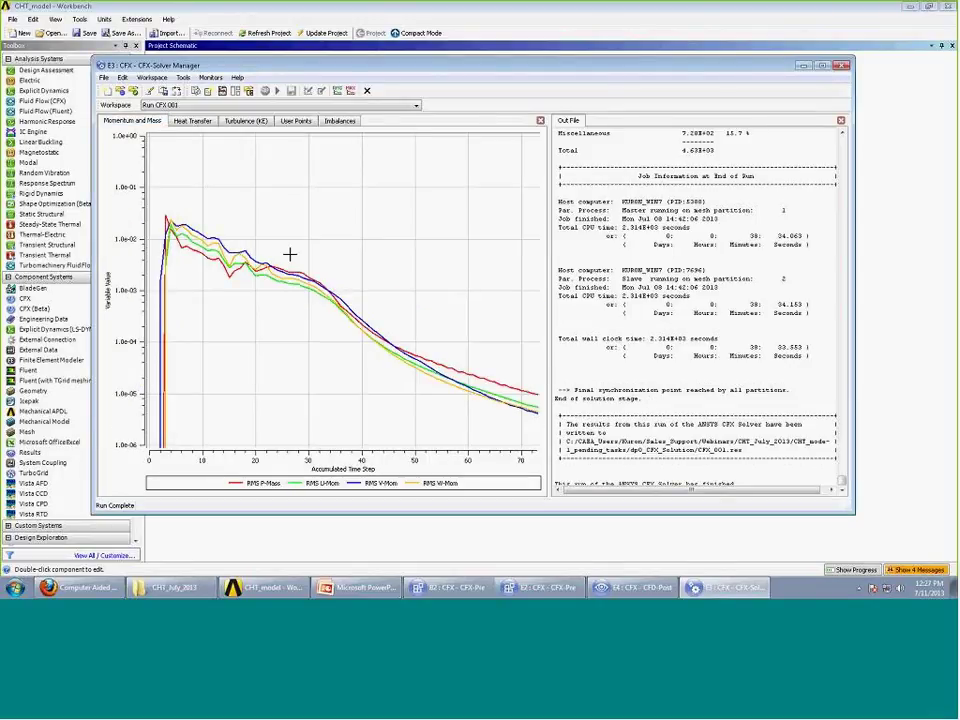
scroll(711, 360, "up", 5)
scroll(711, 360, "down", 5)
Compare the heat sink and transformer temperature monitor curves with the momentum and mass residuals.
left_click(298, 121)
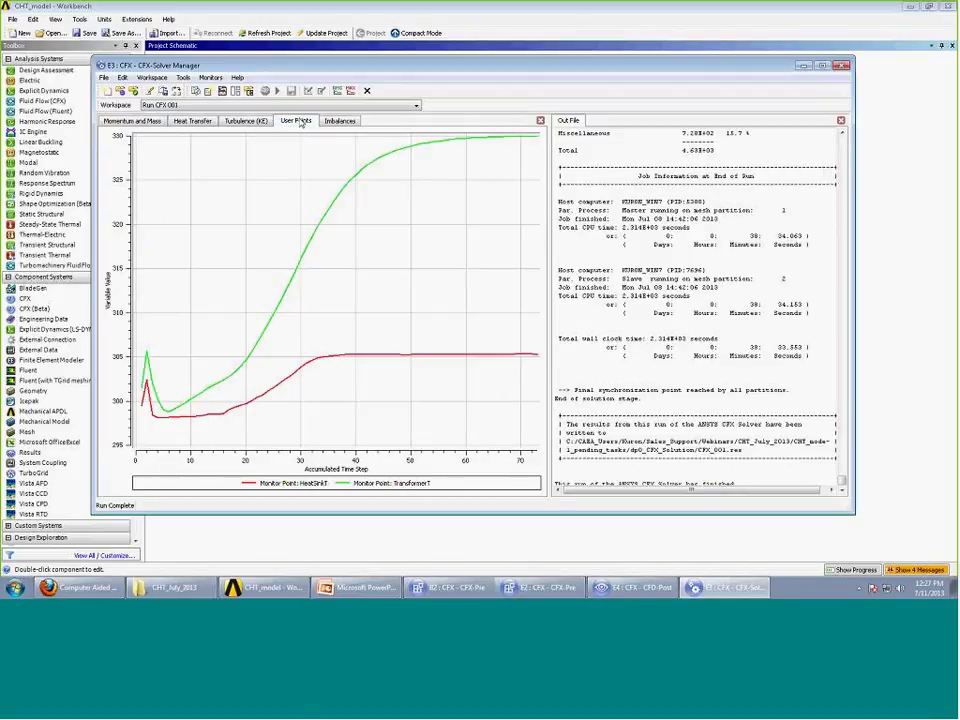
left_click(131, 121)
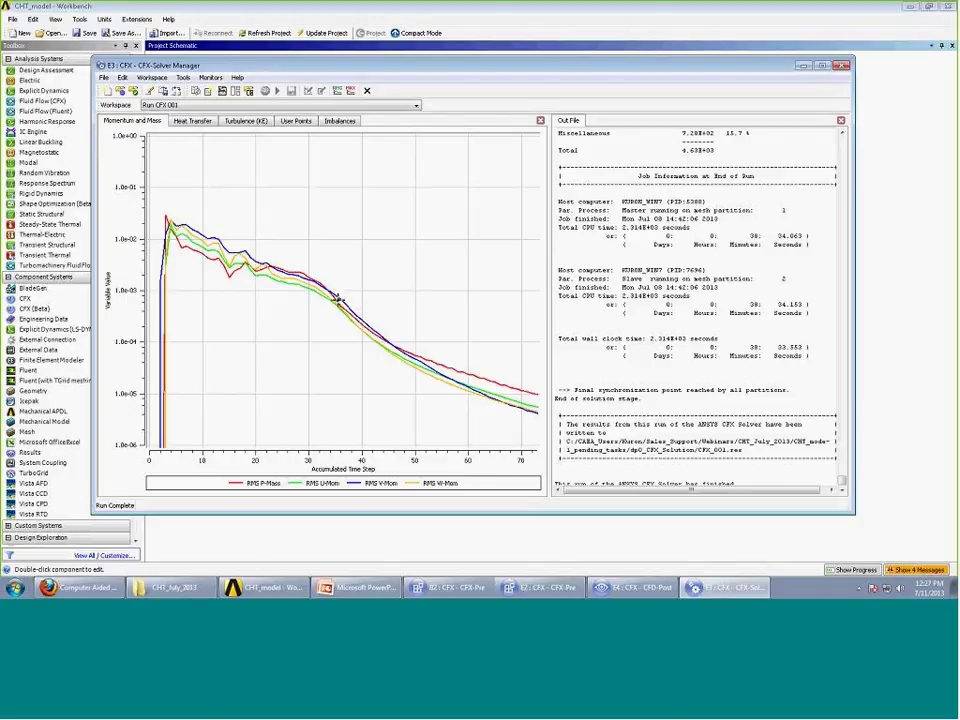
left_click(294, 121)
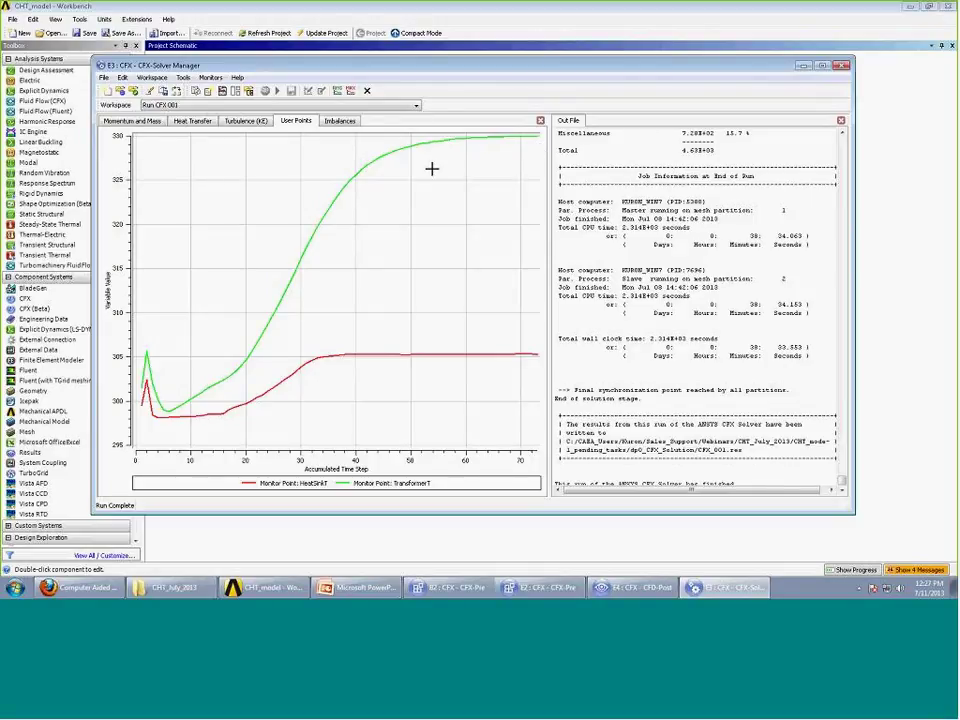
Examine the energy imbalance plot for each domain, then switch to PowerPoint and show the CHT Convergence slide.
left_click(340, 121)
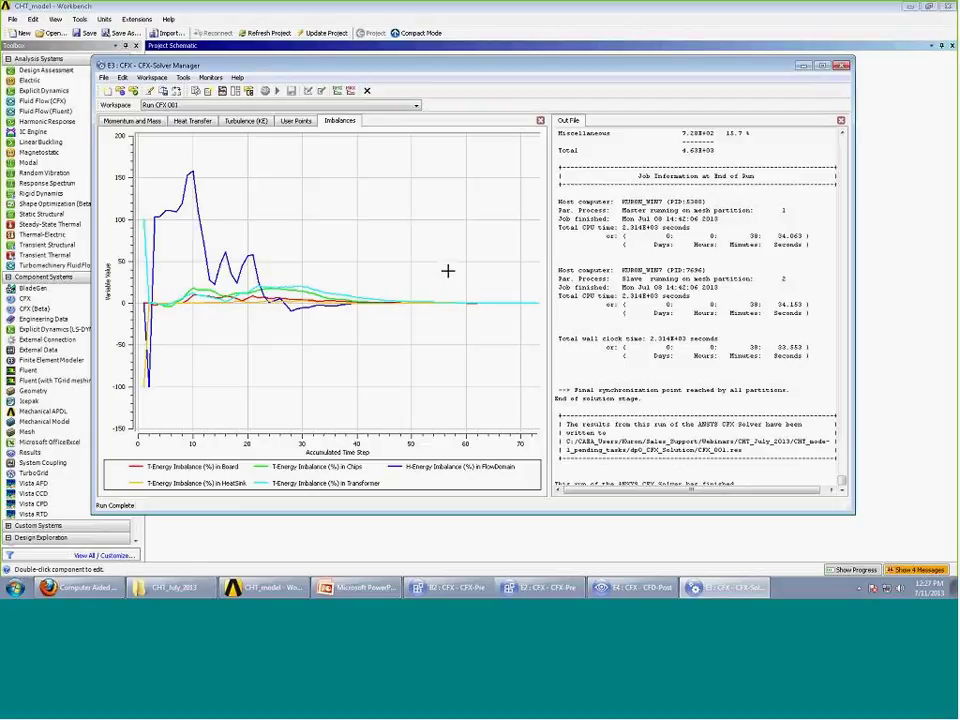
left_click(355, 587)
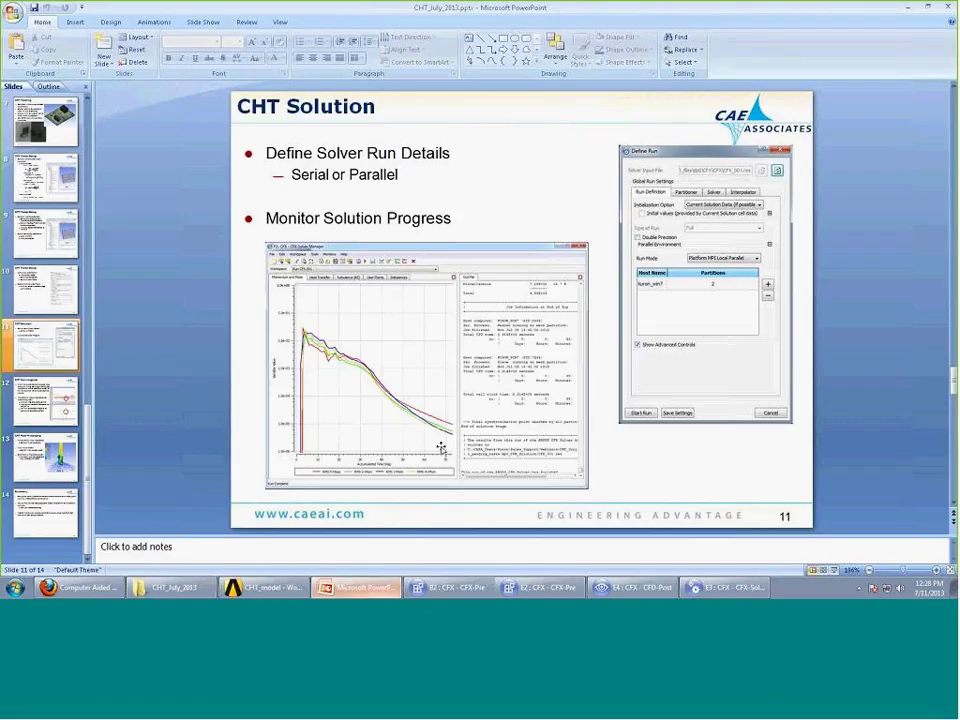
scroll(441, 448, "down", 1)
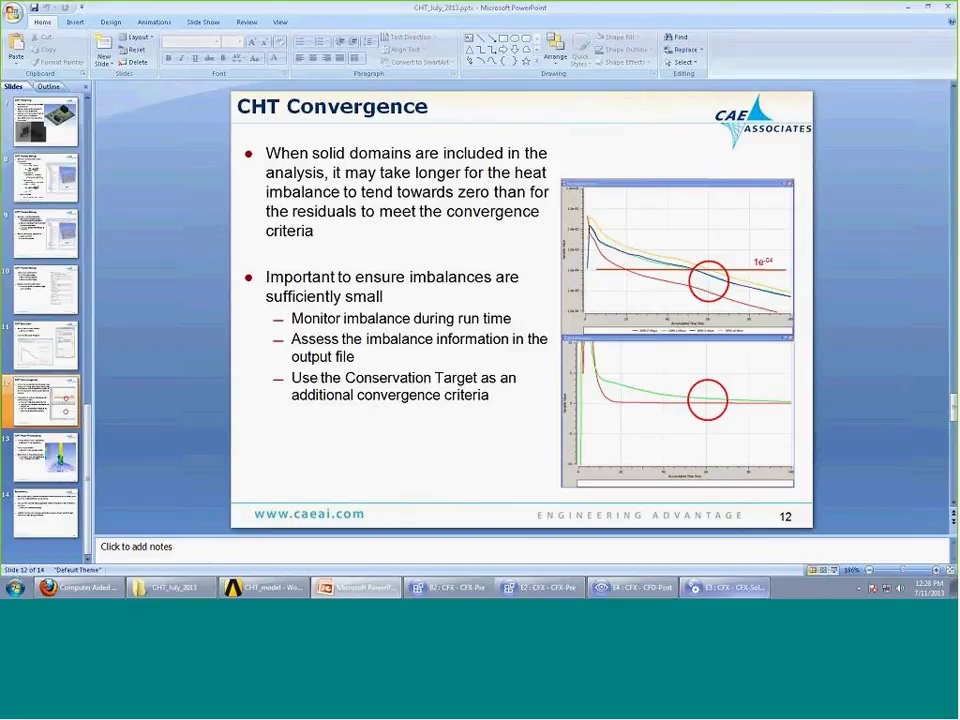
Switch to CFX-Solver Manager and compare the momentum residuals, temperature monitors and energy imbalances around time step 45.
mouse_move(744, 592)
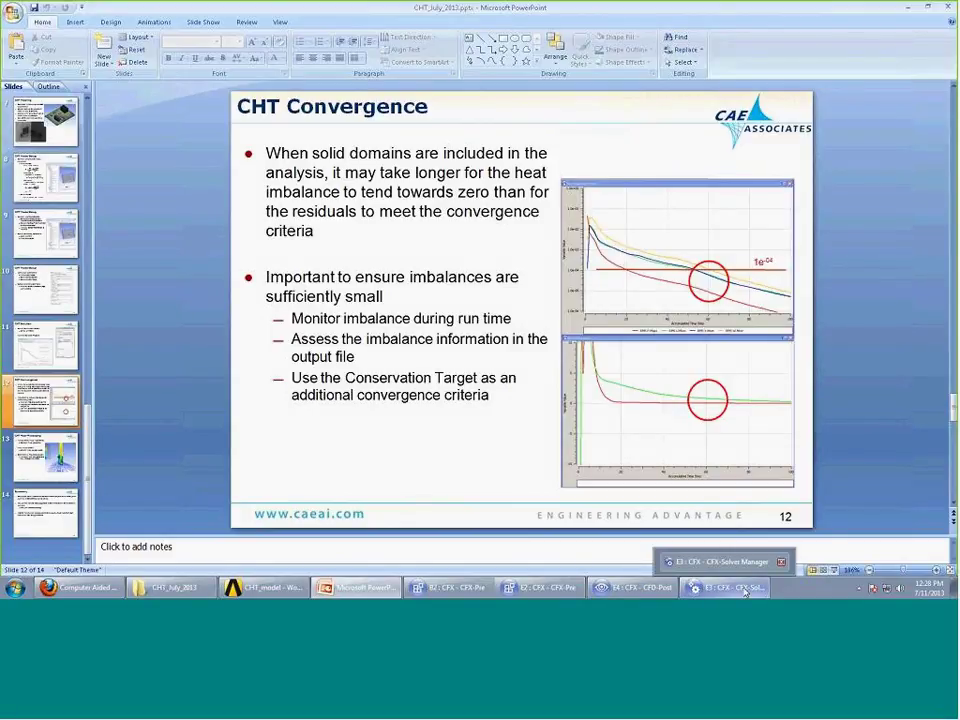
left_click(744, 592)
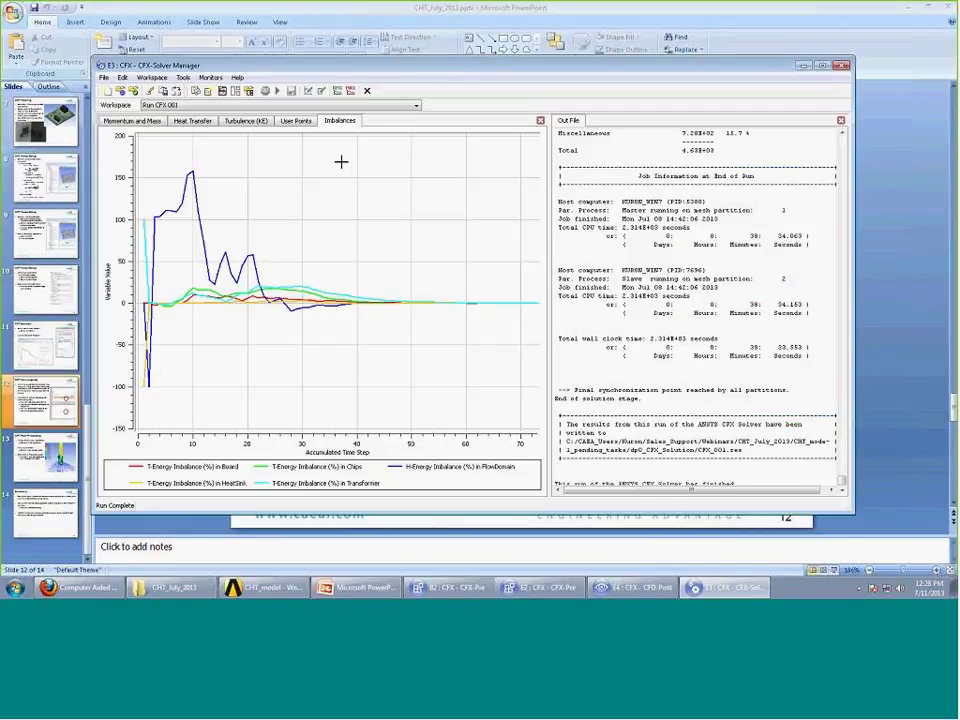
left_click(132, 120)
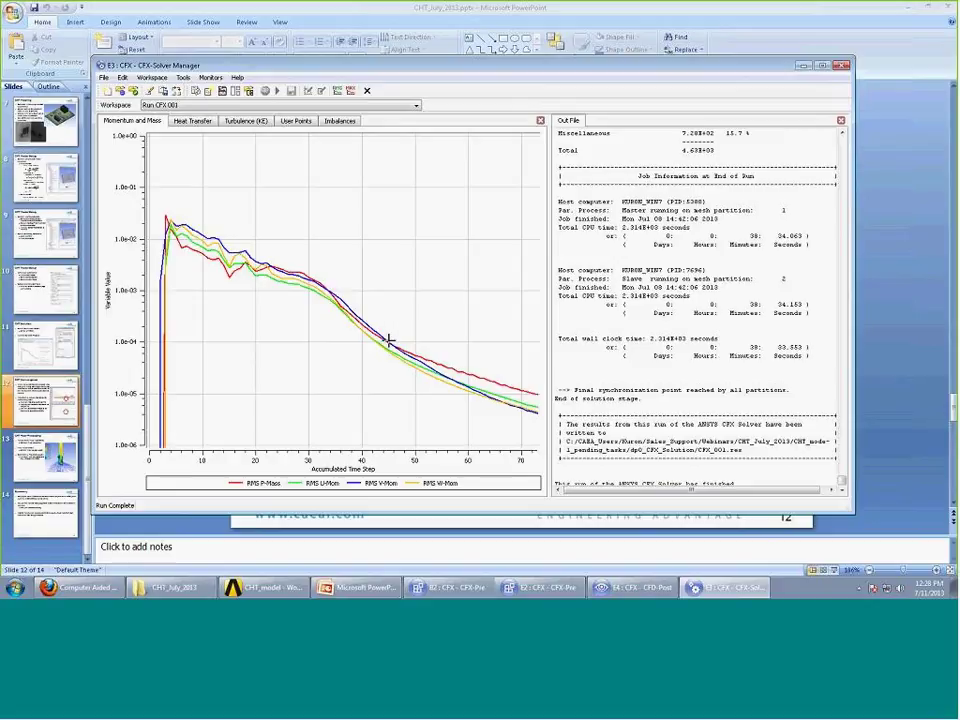
mouse_move(389, 341)
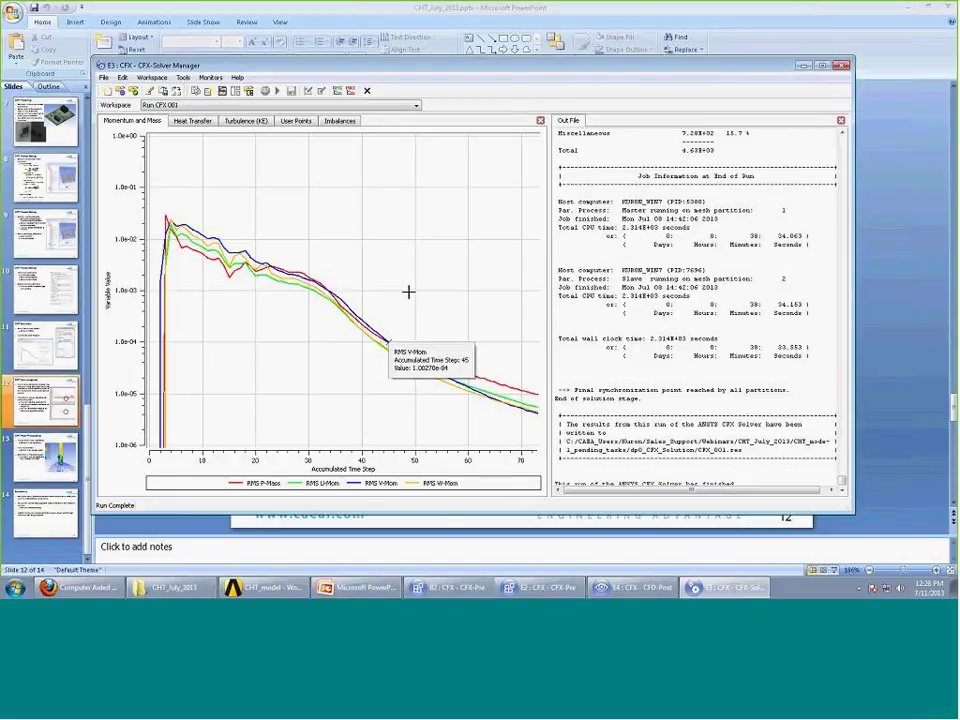
left_click(295, 120)
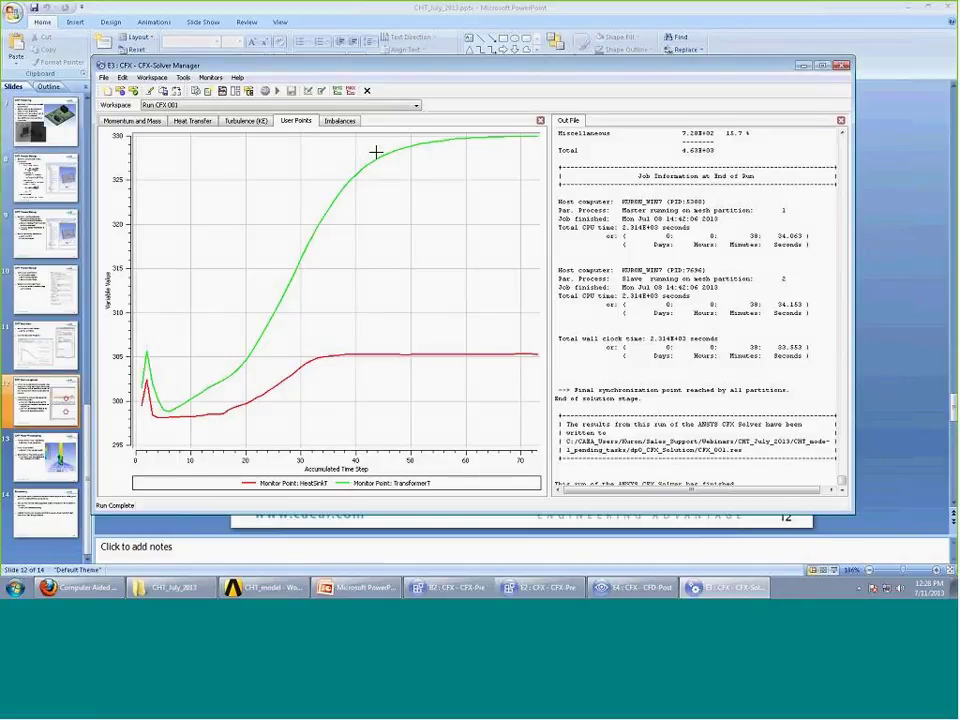
mouse_move(381, 156)
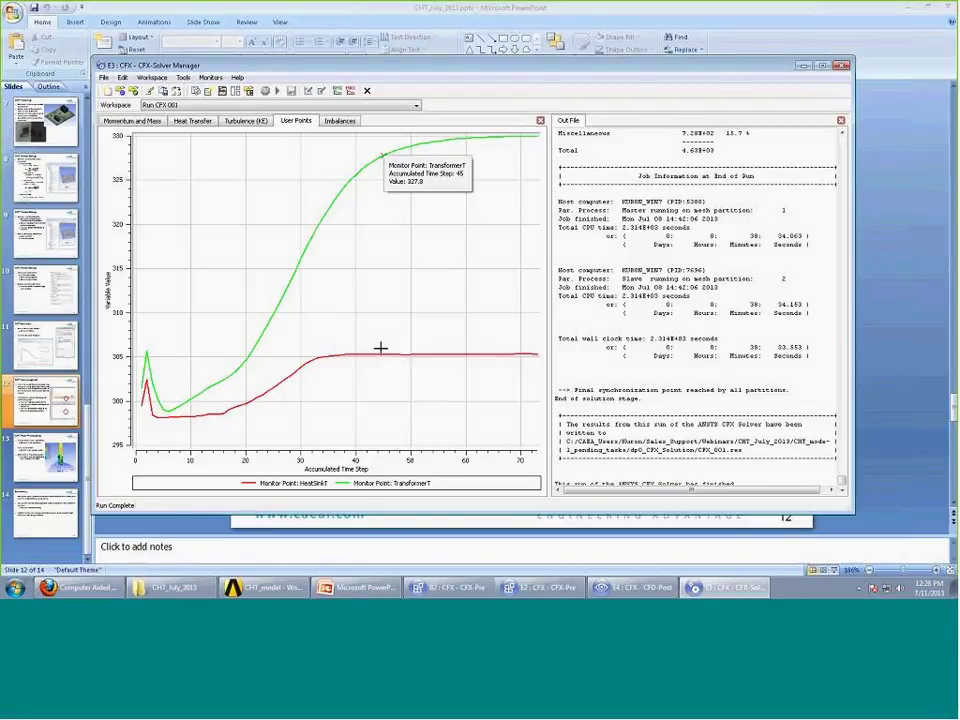
left_click(333, 121)
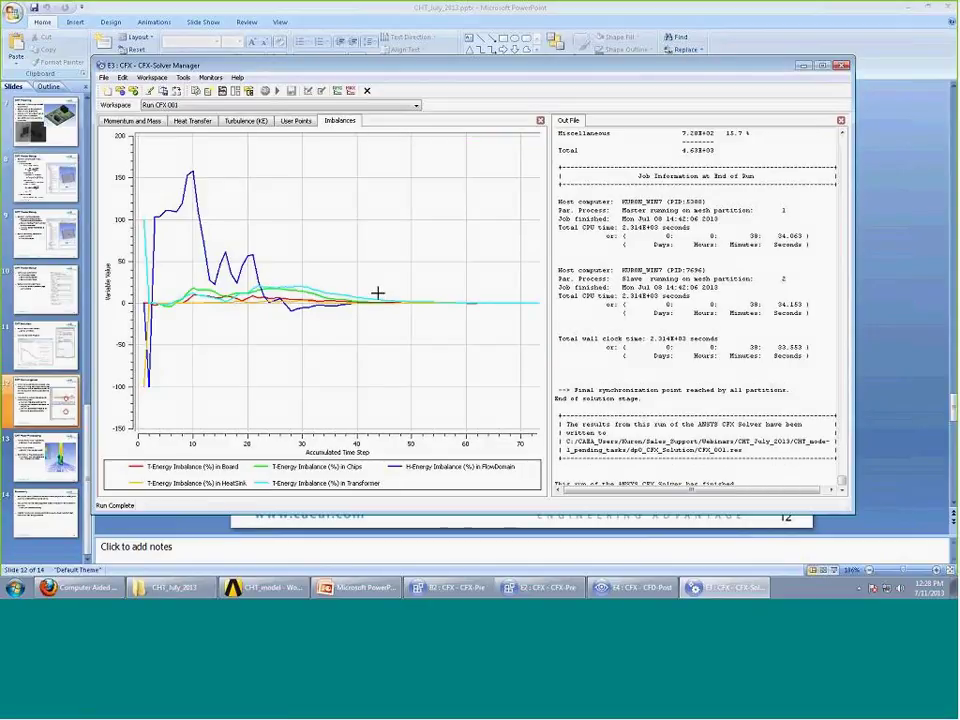
mouse_move(376, 295)
mouse_move(531, 296)
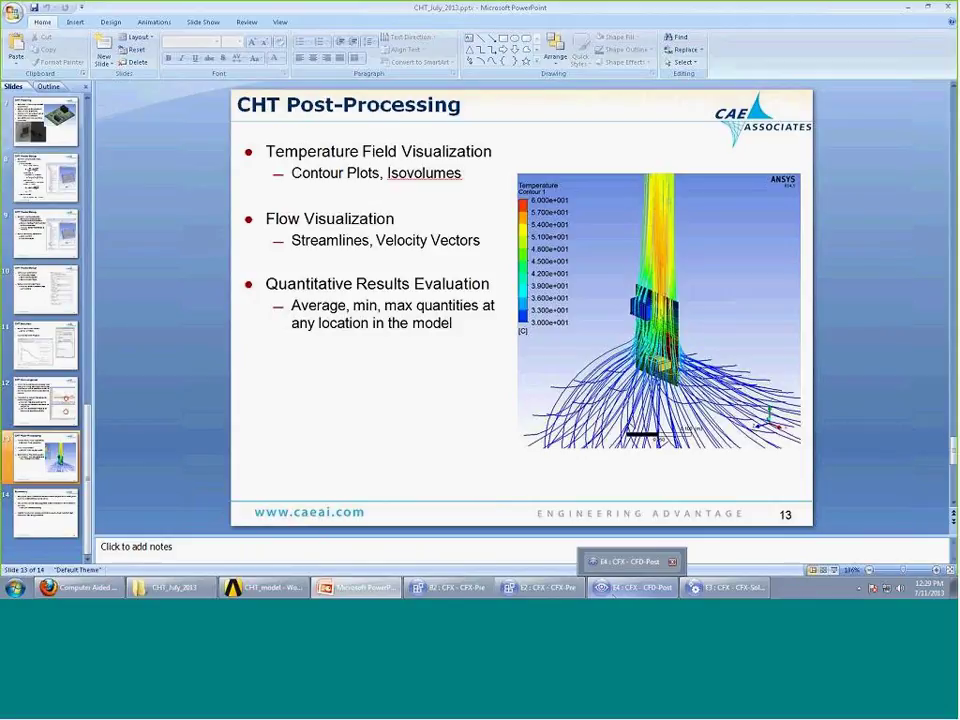
Switch to CFD-Post and insert a contour located on Default Fluid Solid Interface in FlowDomain Side 2.
left_click(636, 588)
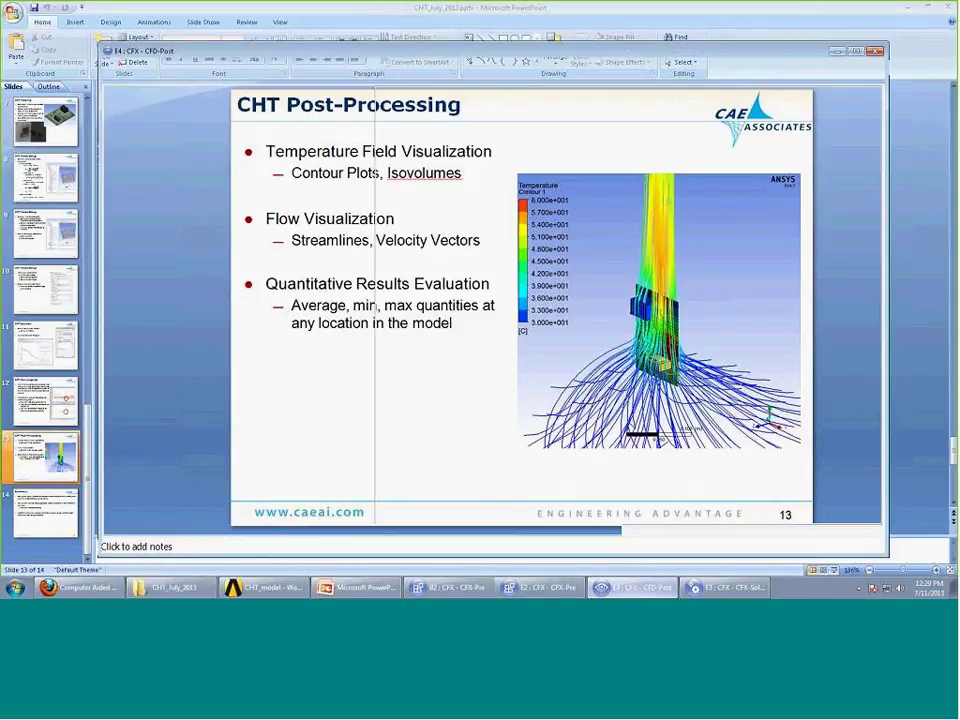
left_click_drag(615, 340, 643, 321)
scroll(643, 321, "down", 5)
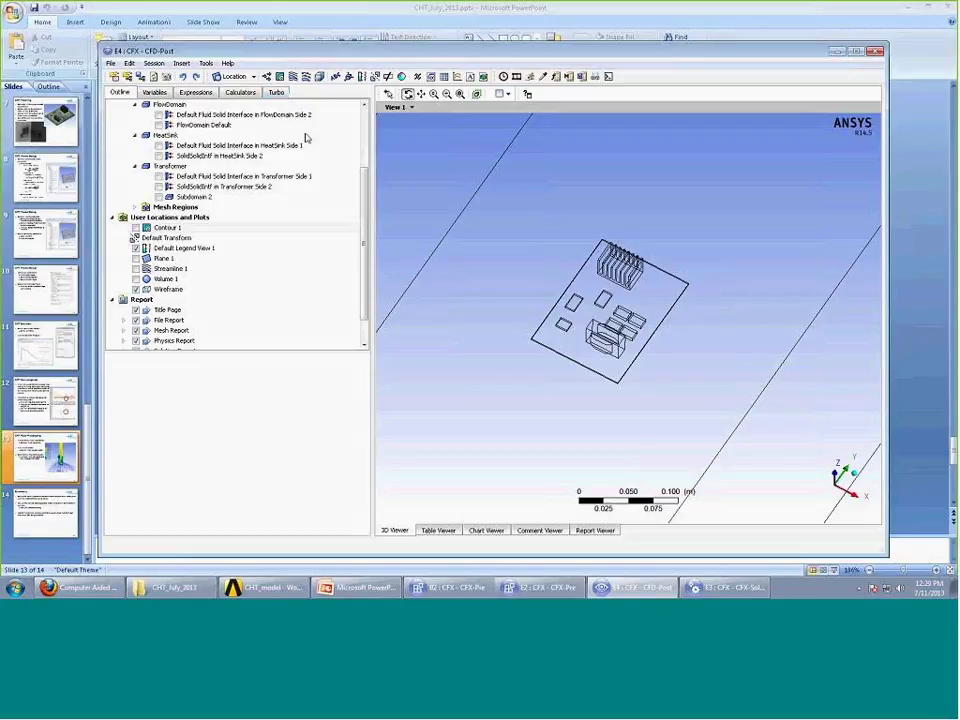
left_click(280, 76)
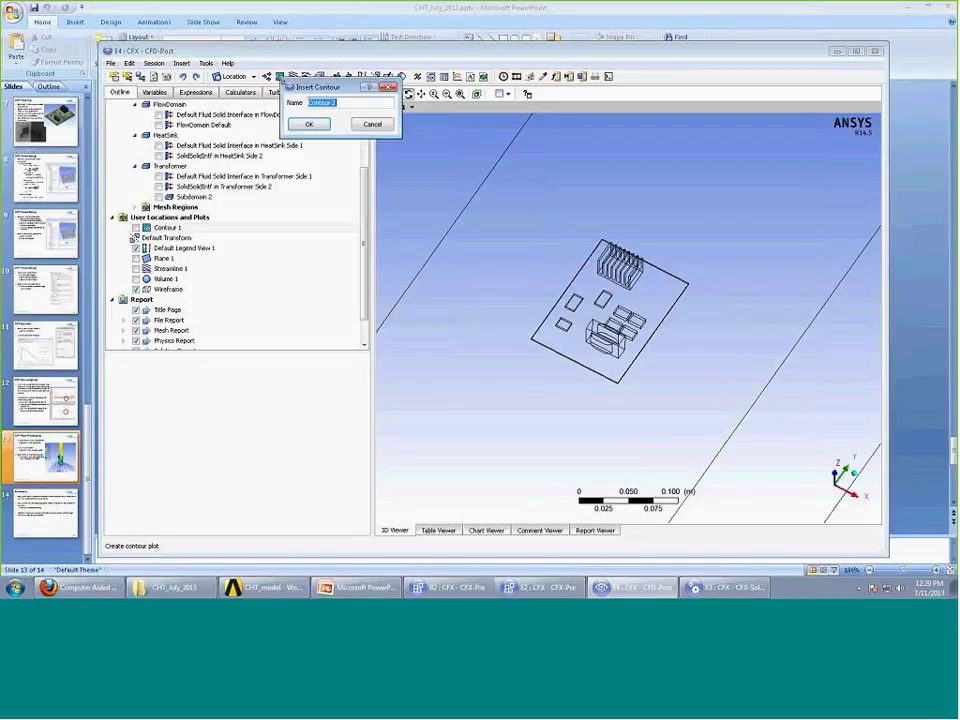
left_click(309, 124)
left_click(293, 406)
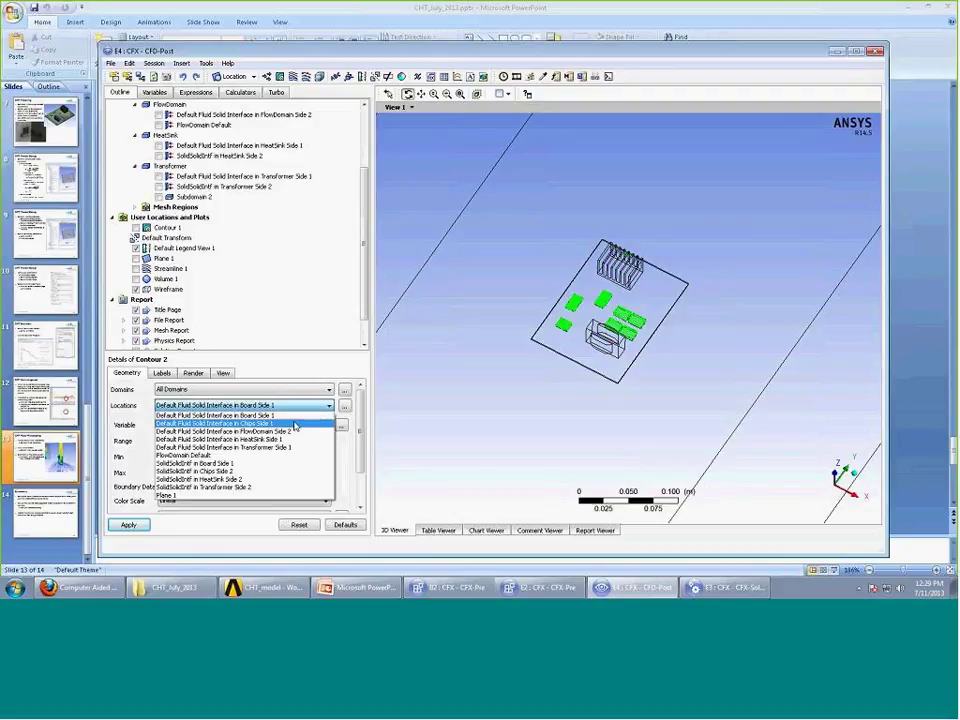
left_click(284, 431)
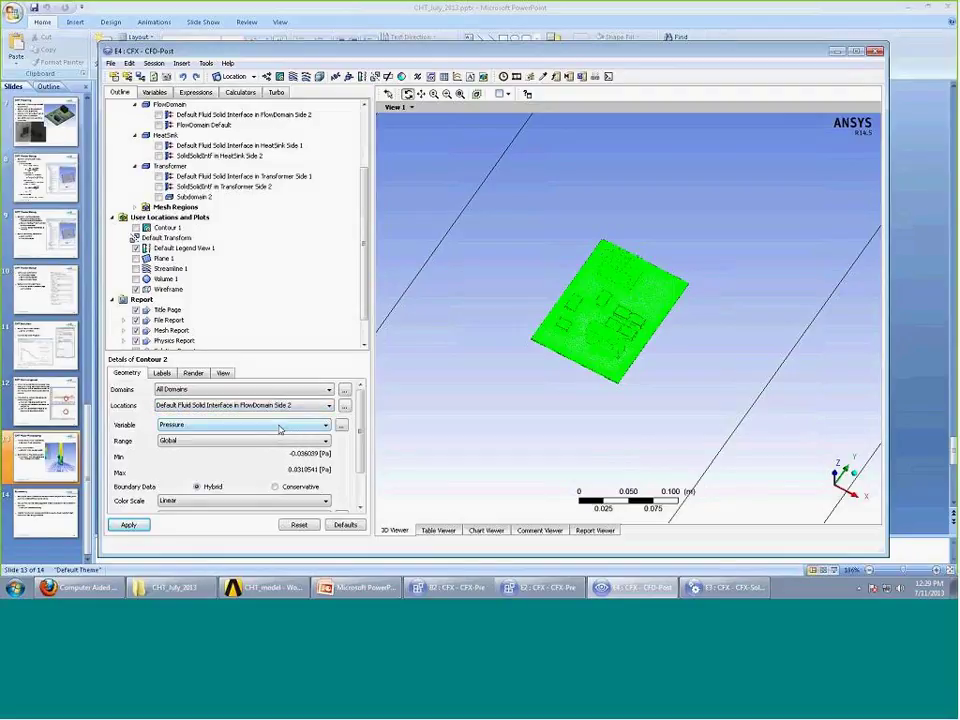
Set the contour's variable to Temperature with a Local range, apply it and inspect the board's temperature distribution.
left_click(281, 425)
left_click(229, 449)
left_click(207, 441)
left_click(168, 460)
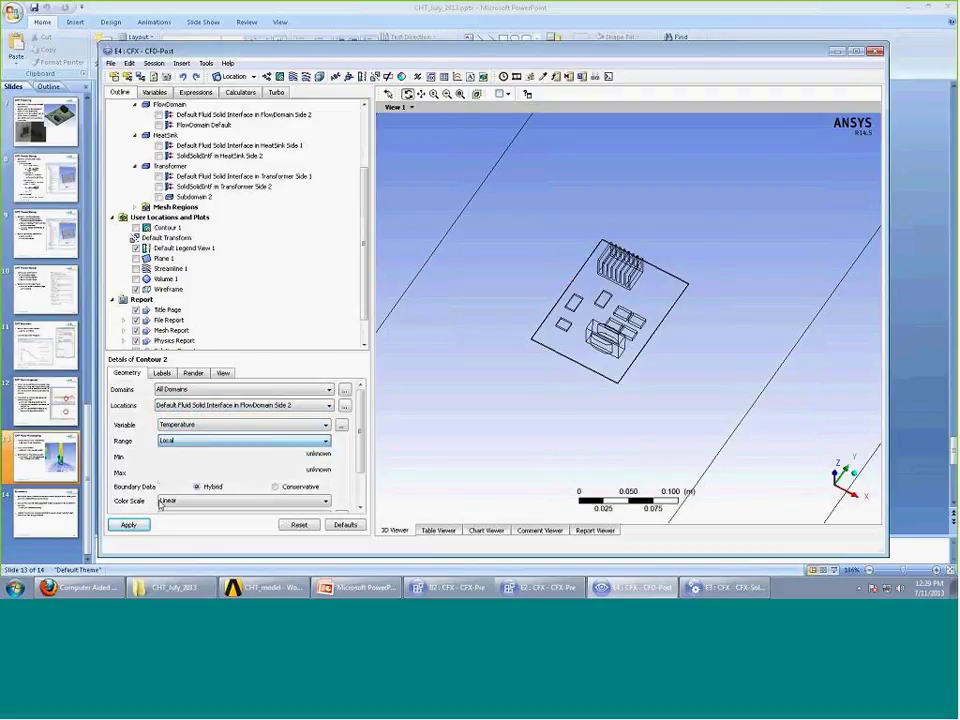
left_click(128, 524)
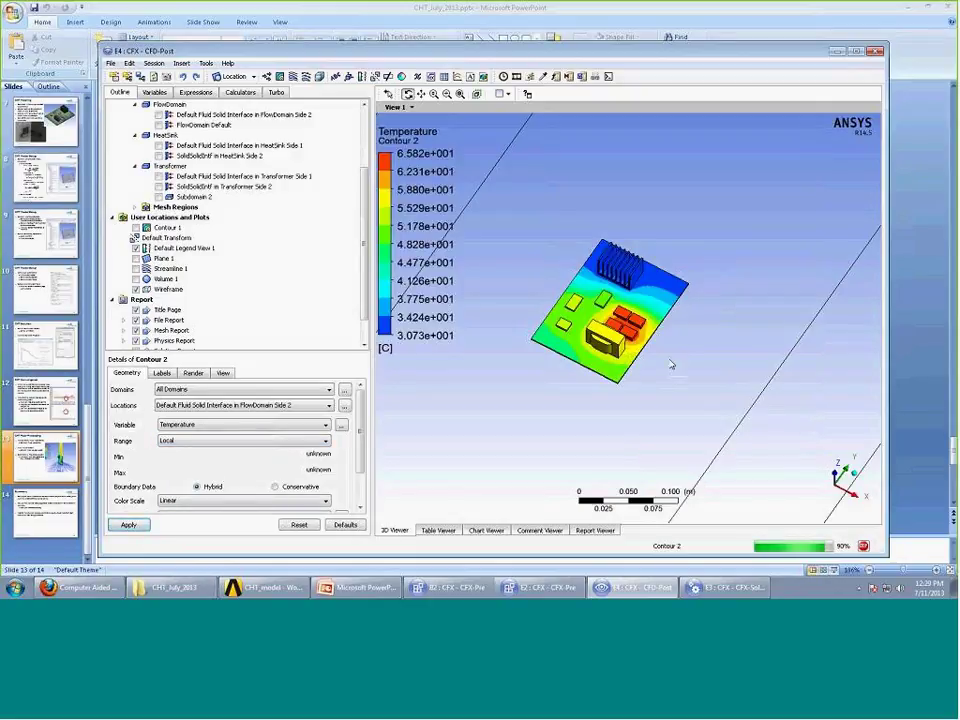
left_click_drag(685, 364, 670, 350)
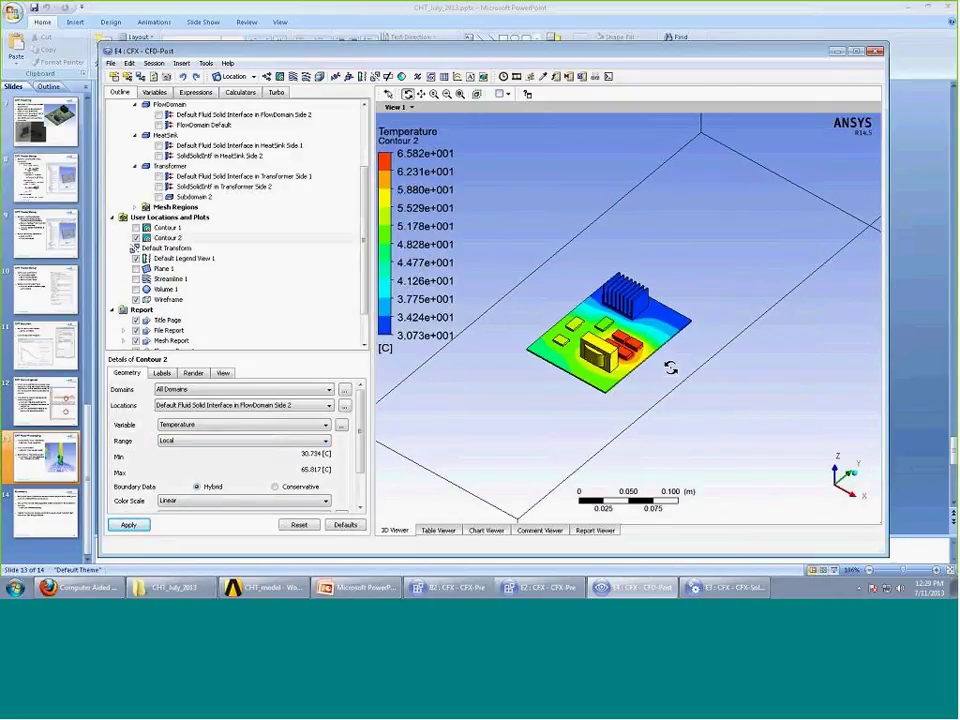
scroll(667, 371, "up", 3)
left_click_drag(666, 350, 660, 356)
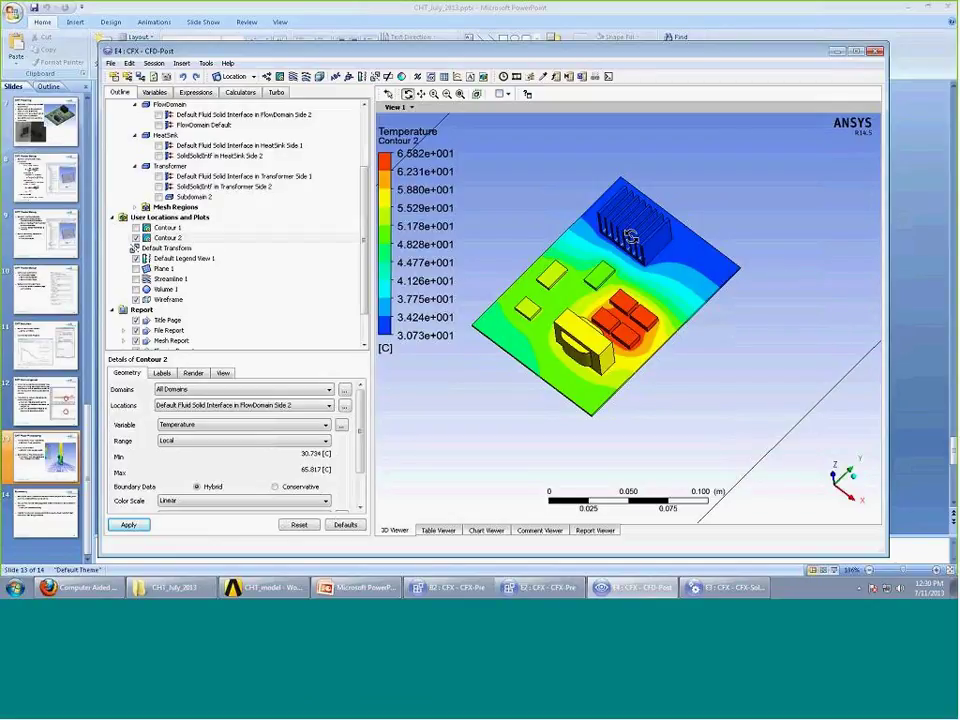
left_click_drag(525, 364, 592, 382)
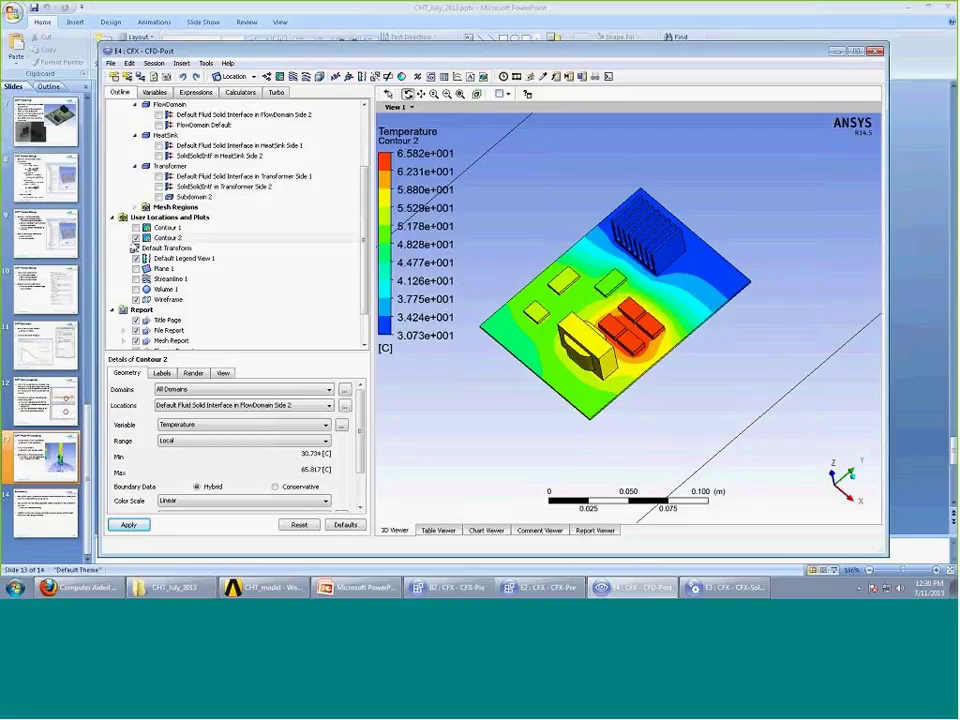
Show Streamline 1 together with the board temperature contour and examine the flow around the chips and heat sink.
left_click(136, 238)
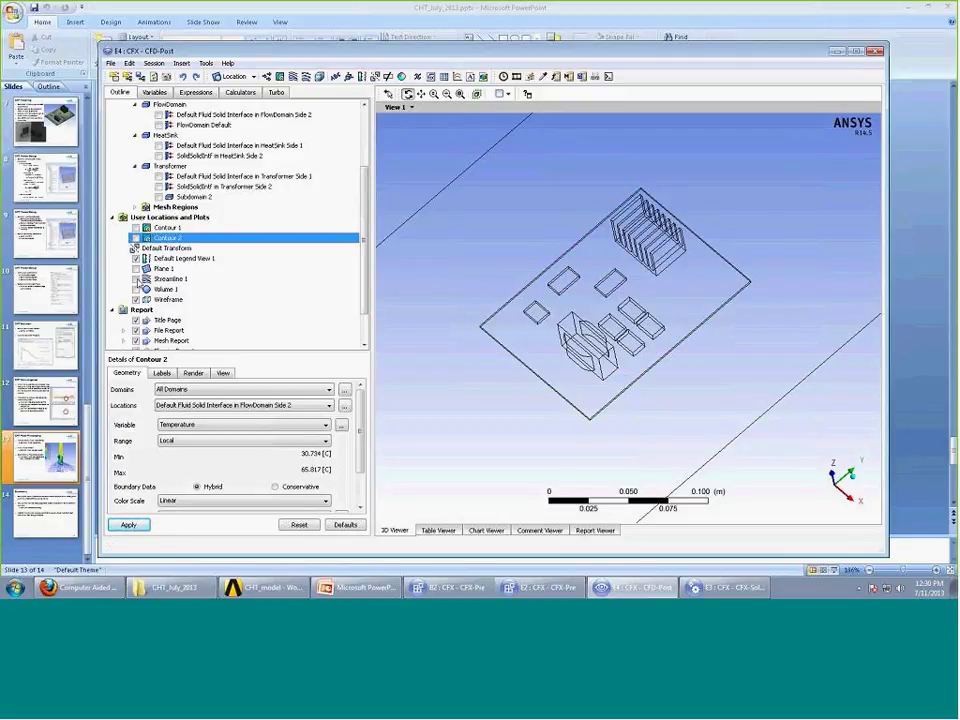
key("space")
left_click(136, 279)
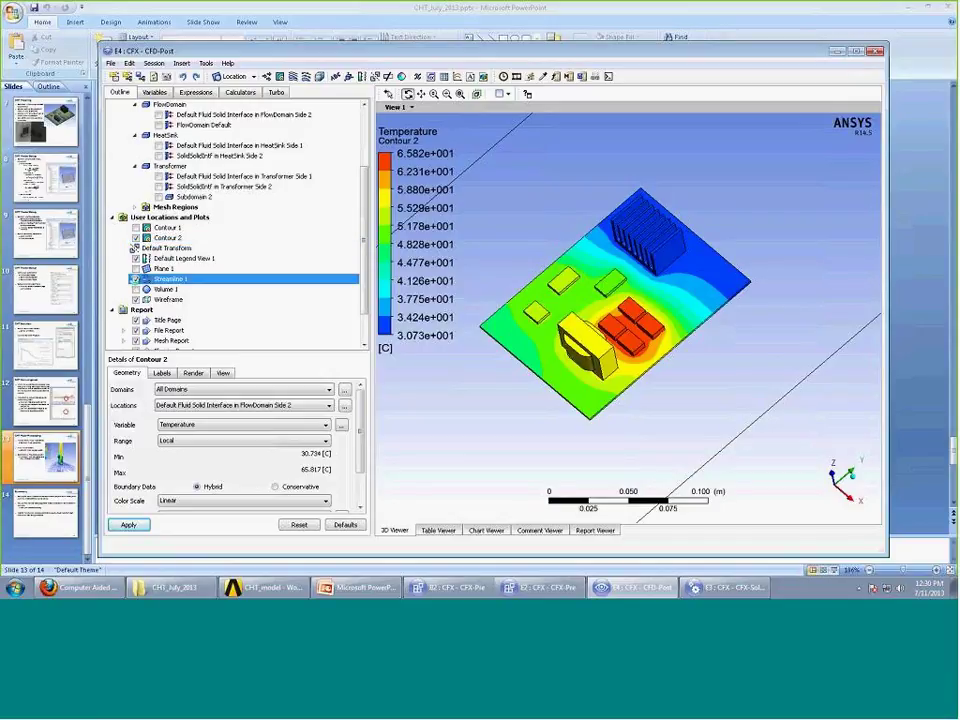
left_click_drag(477, 257, 692, 394)
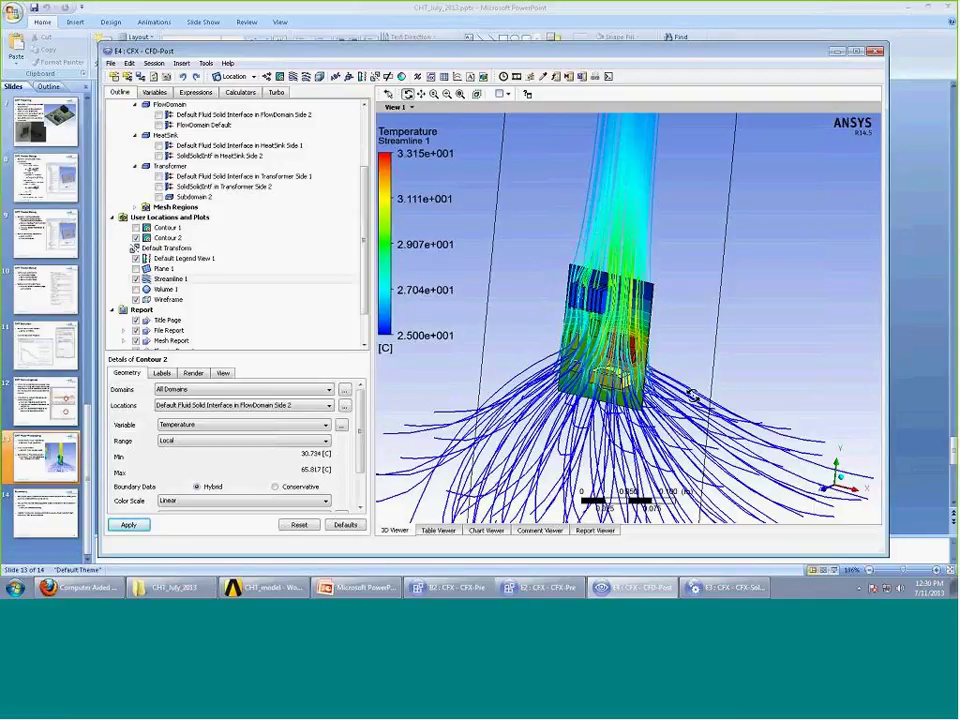
left_click_drag(679, 339, 652, 425)
right_click_drag(579, 300, 675, 386)
scroll(634, 316, "down", 4)
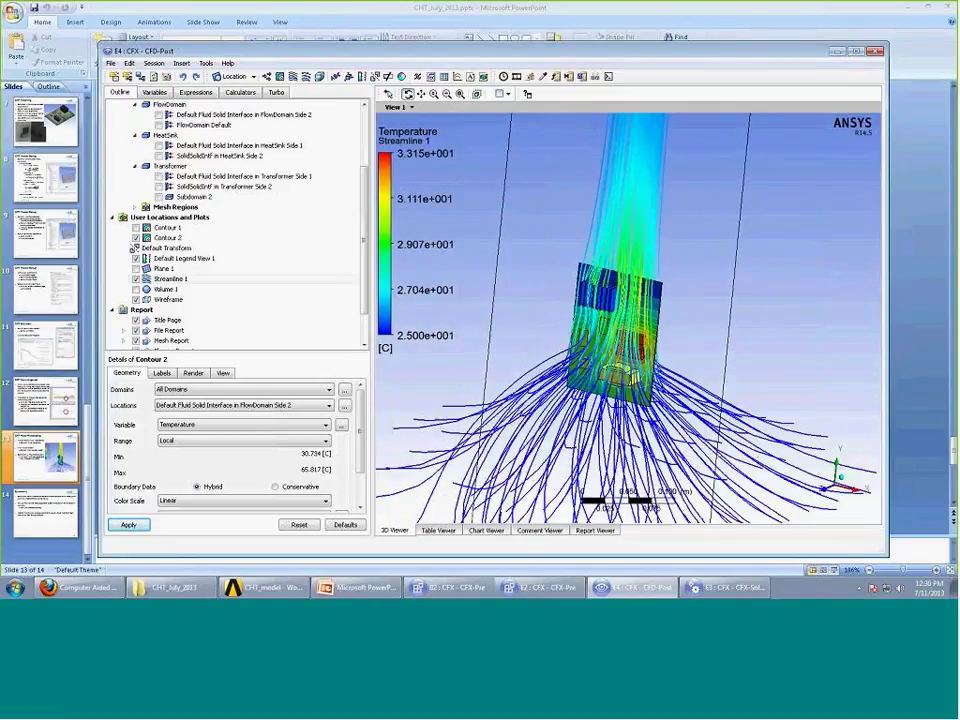
scroll(610, 364, "up", 5)
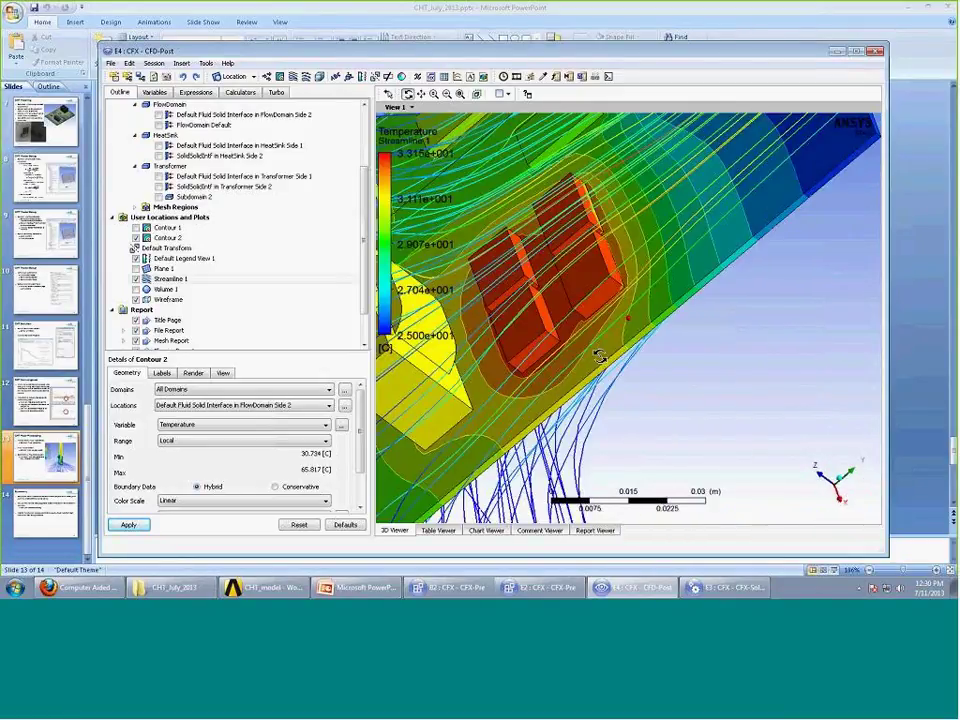
scroll(600, 360, "down", 4)
left_click_drag(604, 364, 608, 318)
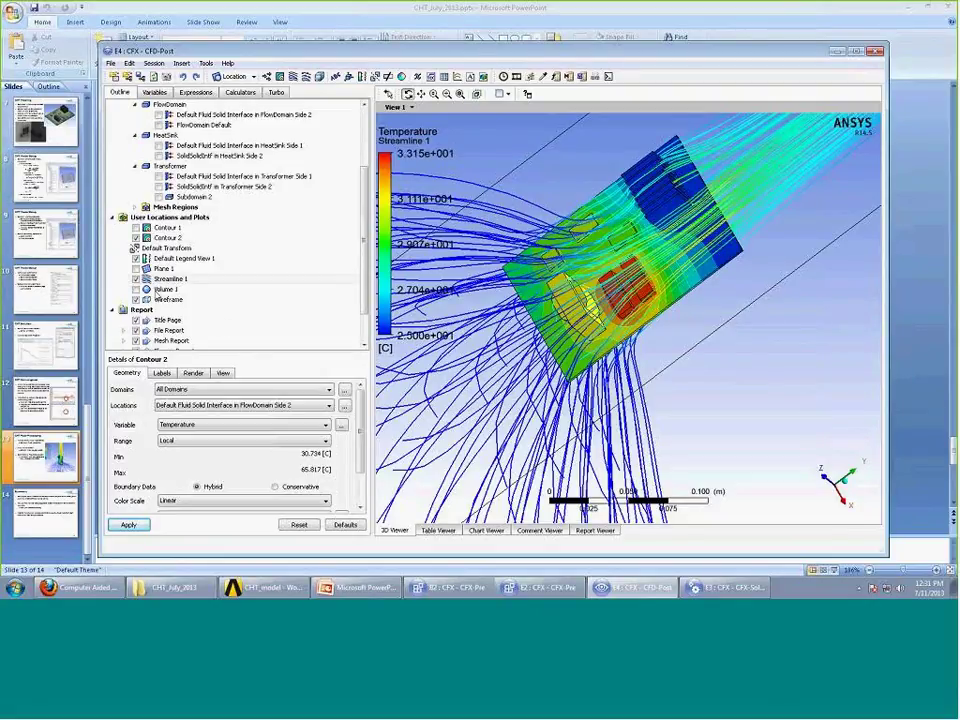
Hide Streamline 1 and Contour 2, and insert a new volume location with the default name.
left_click(136, 279)
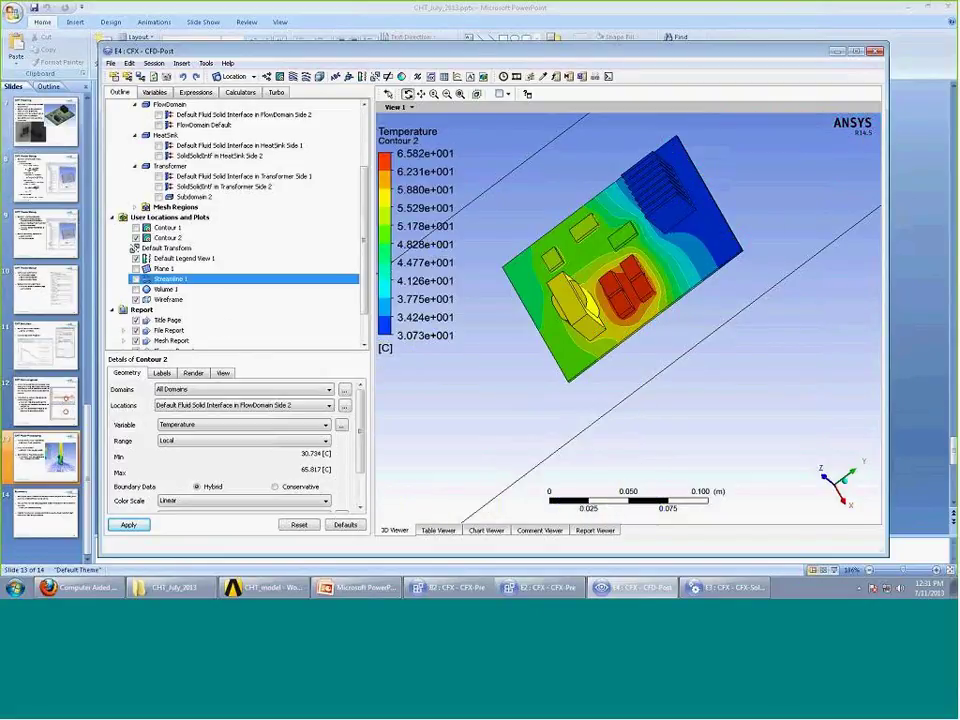
left_click(136, 237)
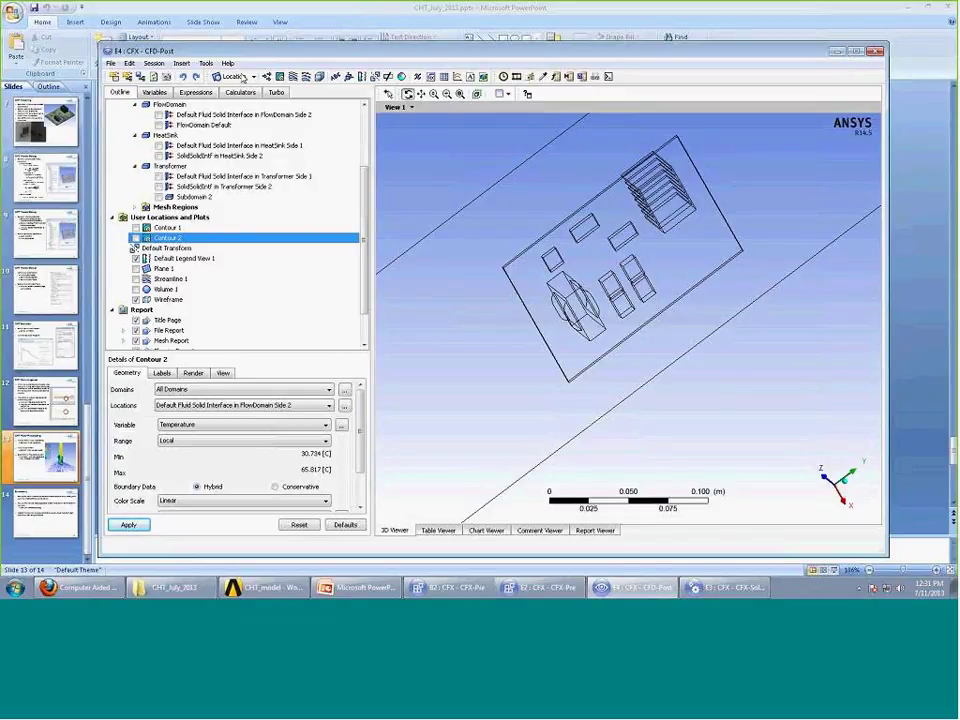
left_click(241, 79)
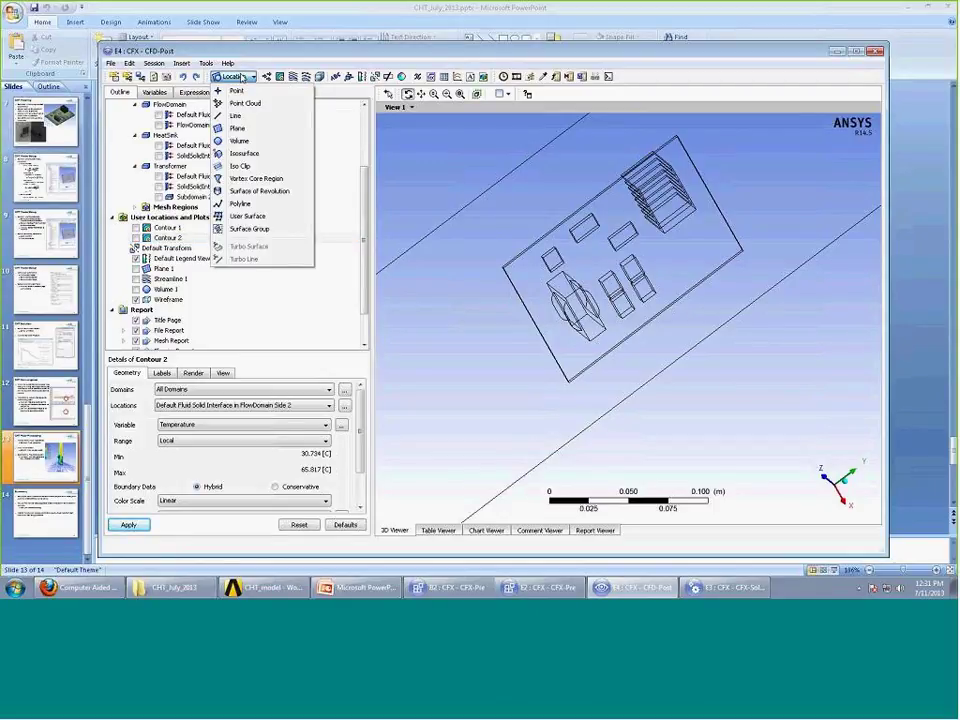
left_click(240, 140)
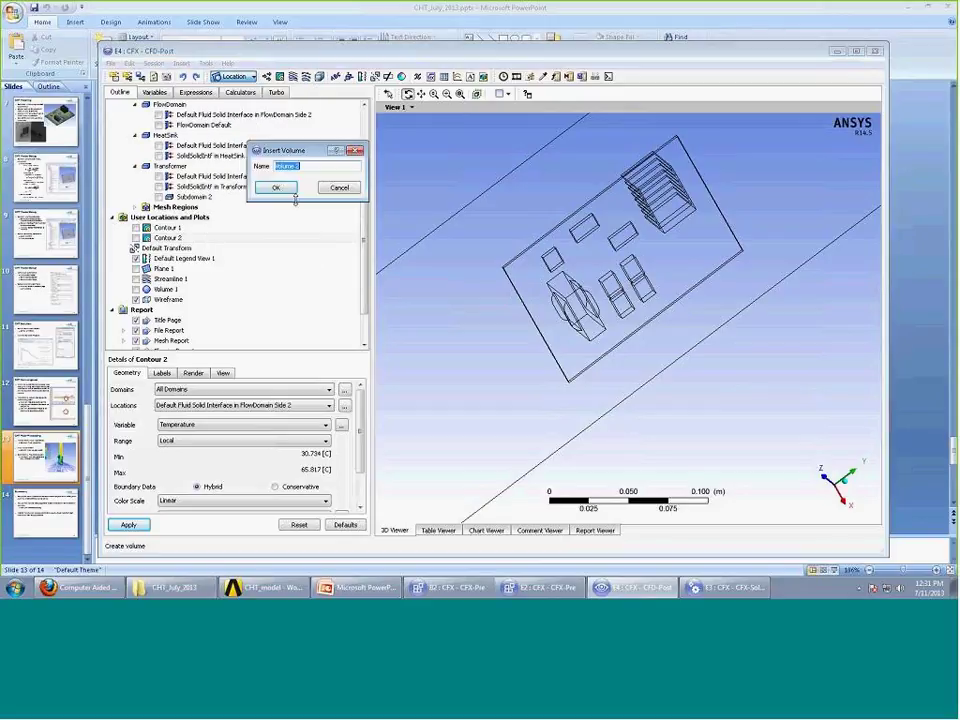
left_click(279, 188)
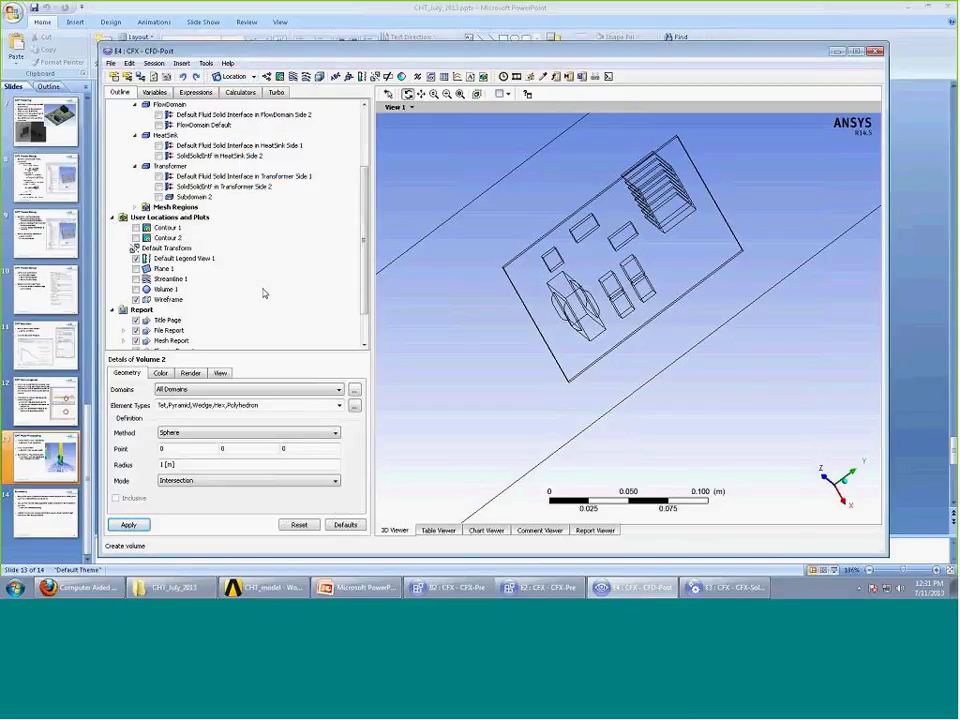
Define Volume 2 as an isovolume of Temperature in all domains, using the Above Value mode.
left_click(211, 436)
left_click(198, 465)
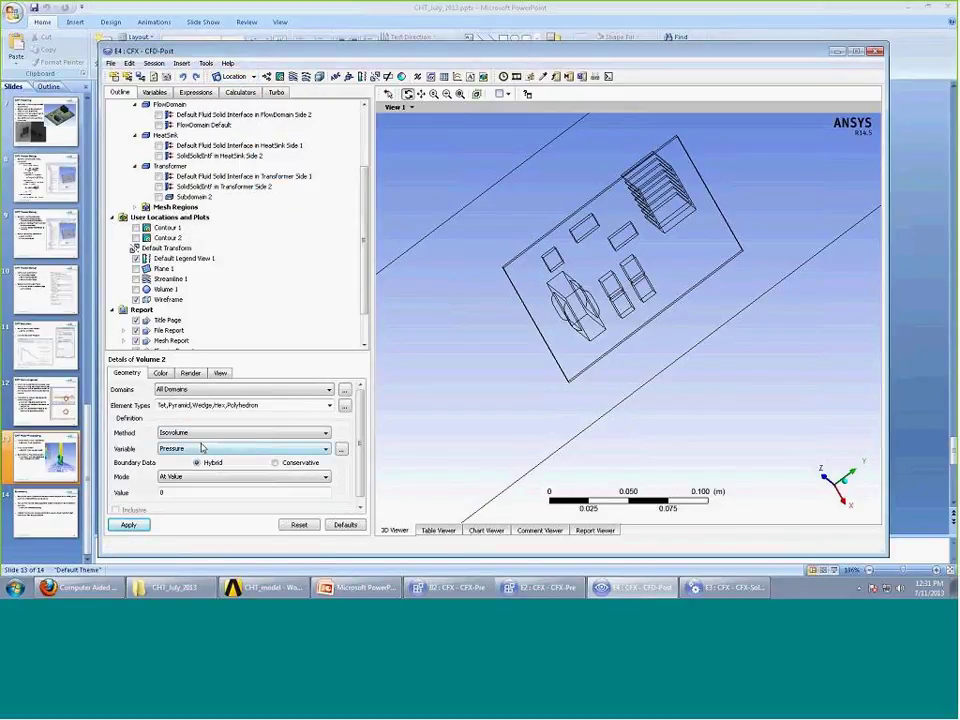
left_click(201, 448)
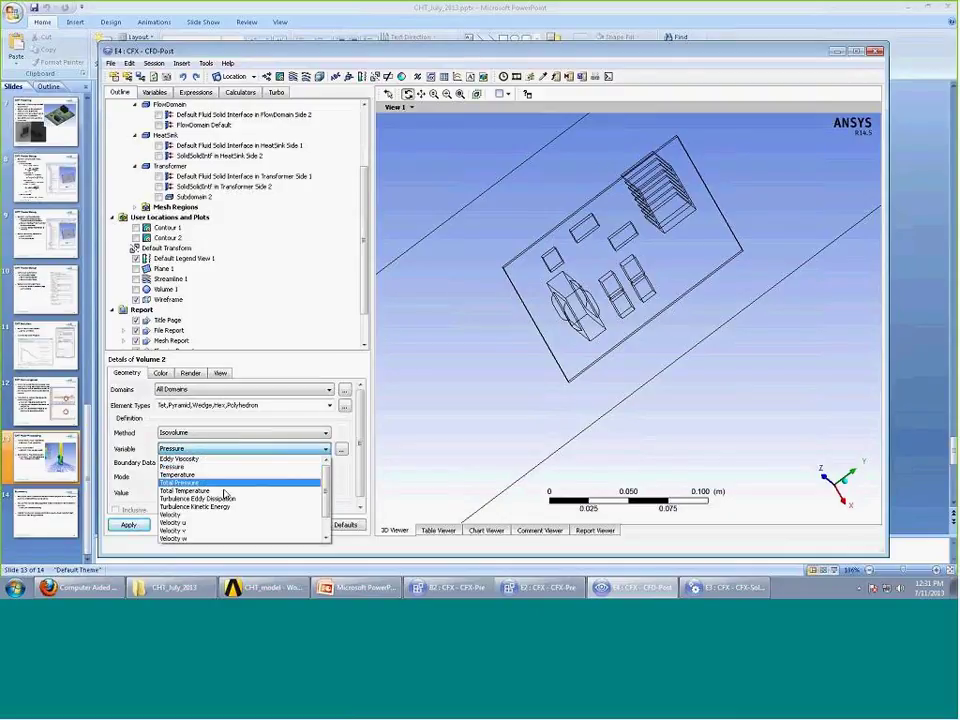
left_click(218, 476)
left_click(210, 476)
Set the isovolume's threshold to 60 C, apply it and inspect the hot region around the chips.
left_click(190, 495)
left_click(189, 493)
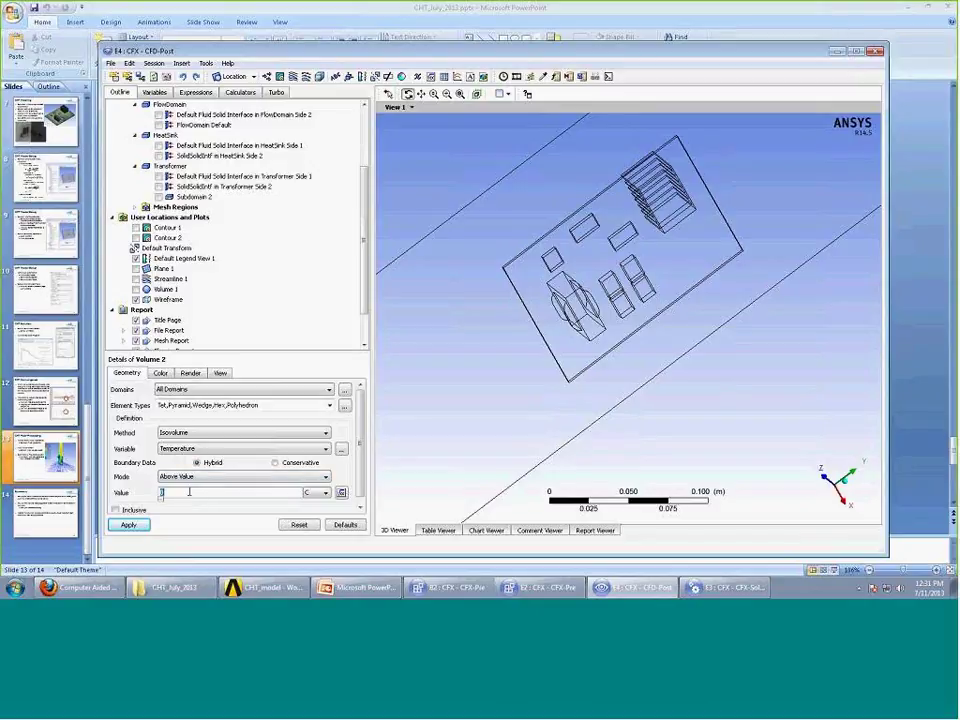
type("60")
left_click(127, 525)
left_click_drag(510, 381, 581, 344)
middle_click_drag(581, 344, 744, 311)
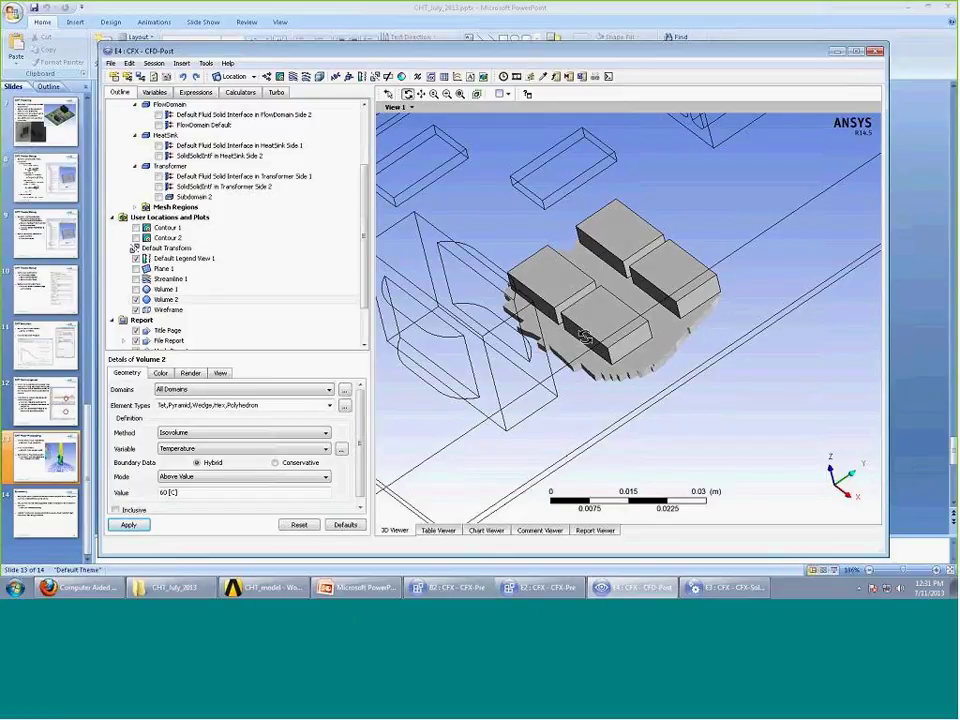
middle_click_drag(589, 255, 591, 268)
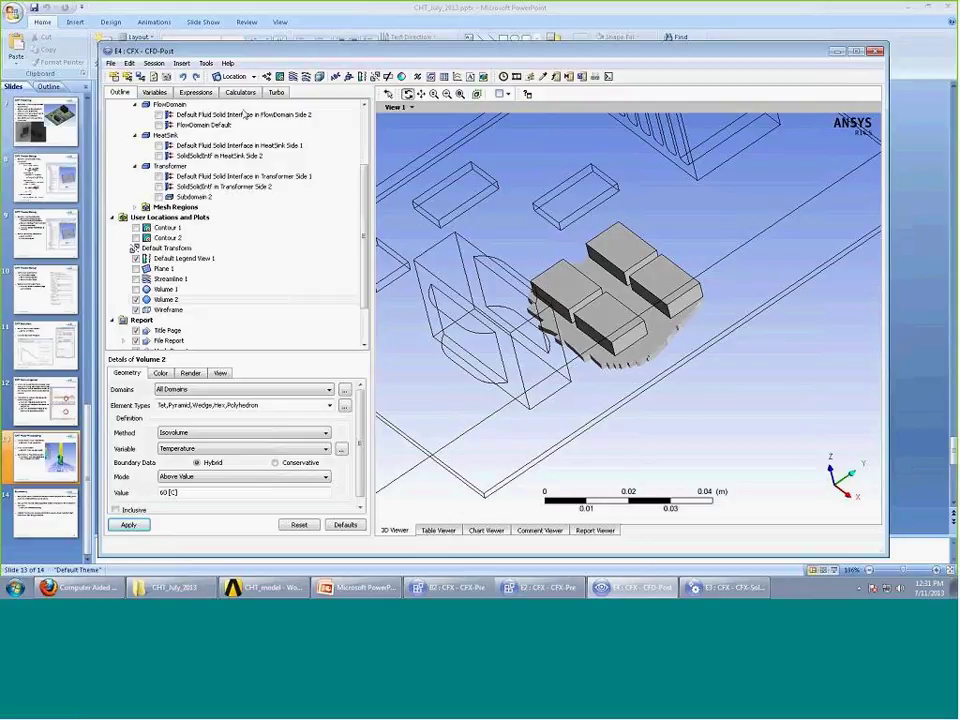
Use the Function Calculator to compute the volumeAve of Temperature on Board.
left_click(240, 92)
left_click(150, 125)
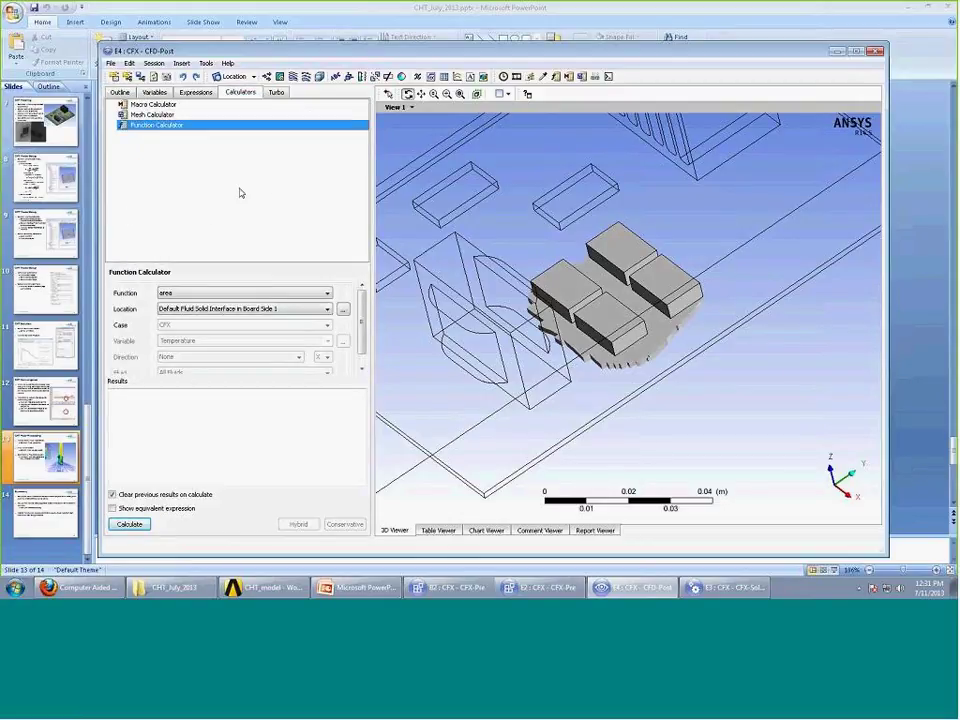
left_click(238, 294)
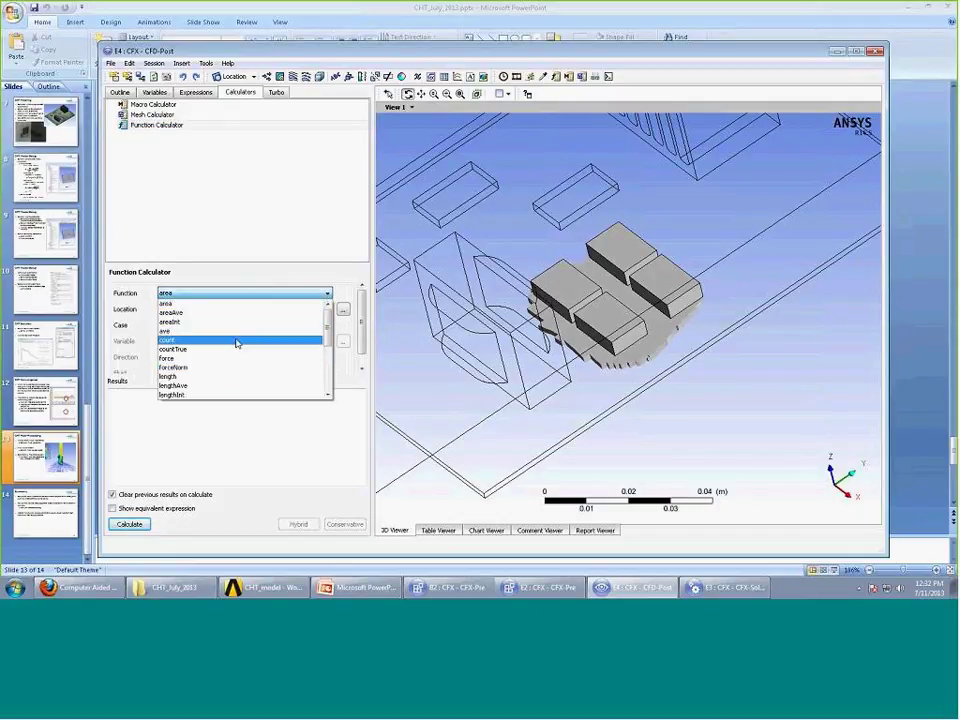
left_click(268, 193)
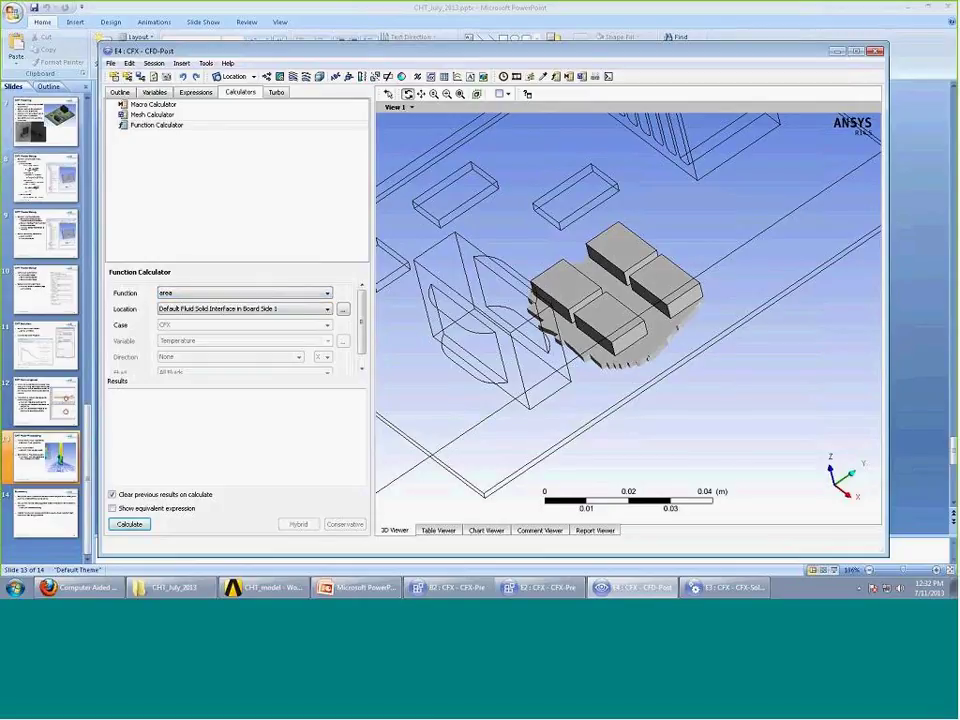
left_click(255, 294)
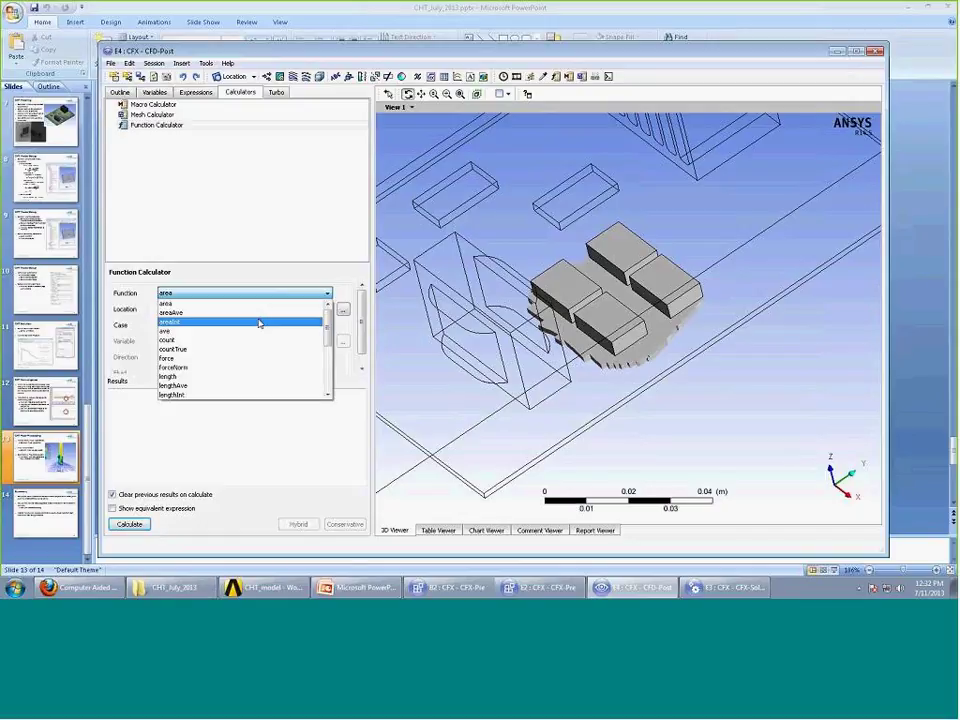
scroll(264, 345, "down", 3)
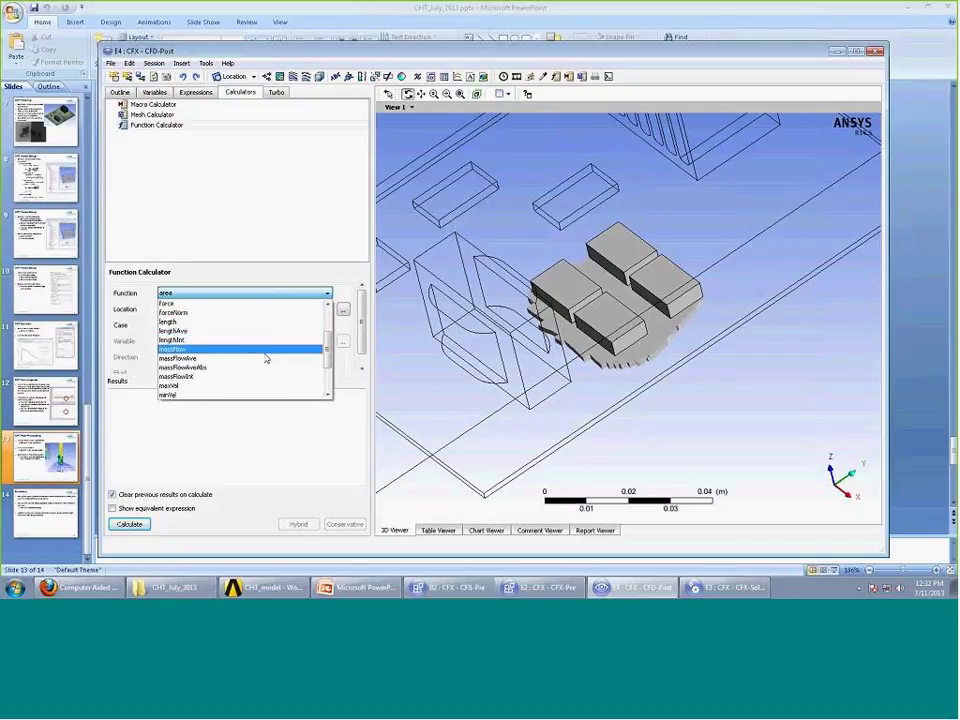
scroll(262, 352, "down", 2)
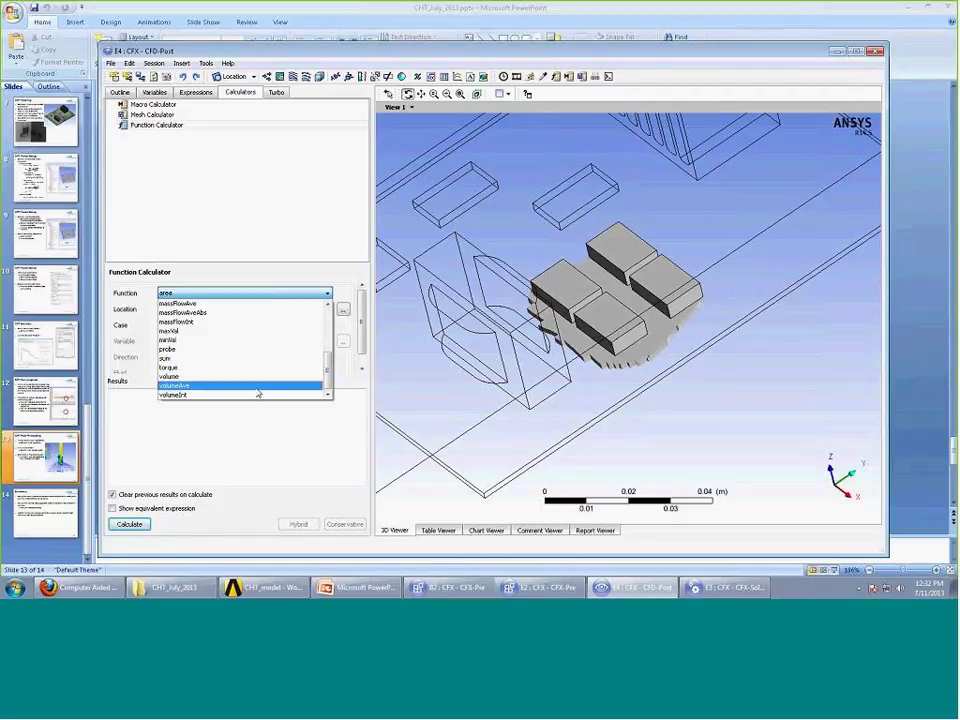
left_click(258, 390)
left_click(131, 526)
left_click_drag(481, 344, 577, 350)
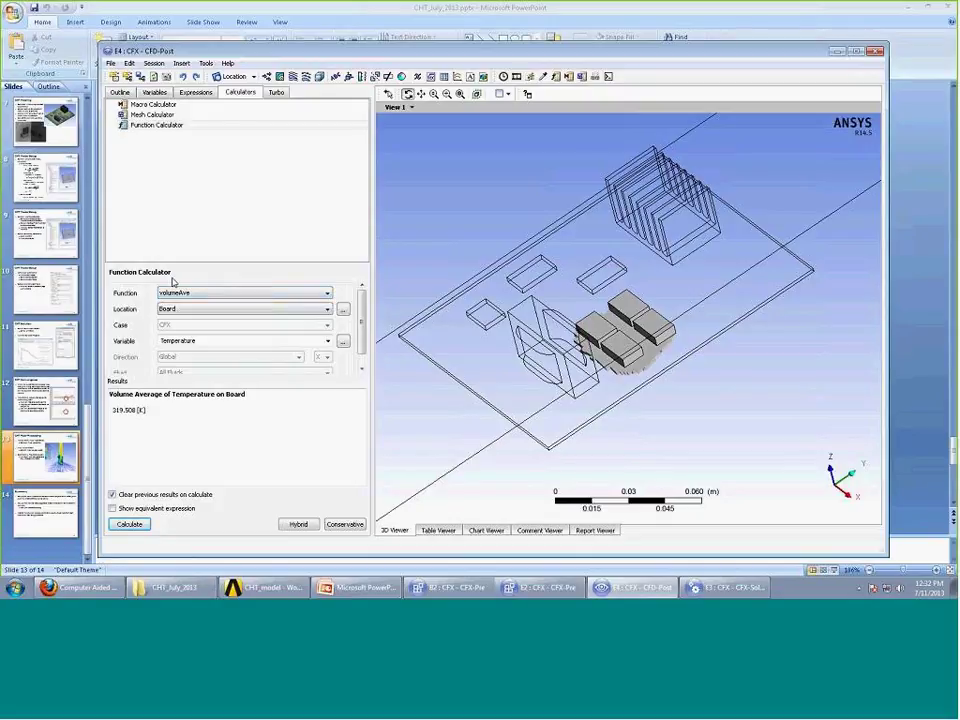
Switch to the PowerPoint presentation and advance to the Summary slide.
left_click(906, 272)
scroll(467, 259, "down", 1)
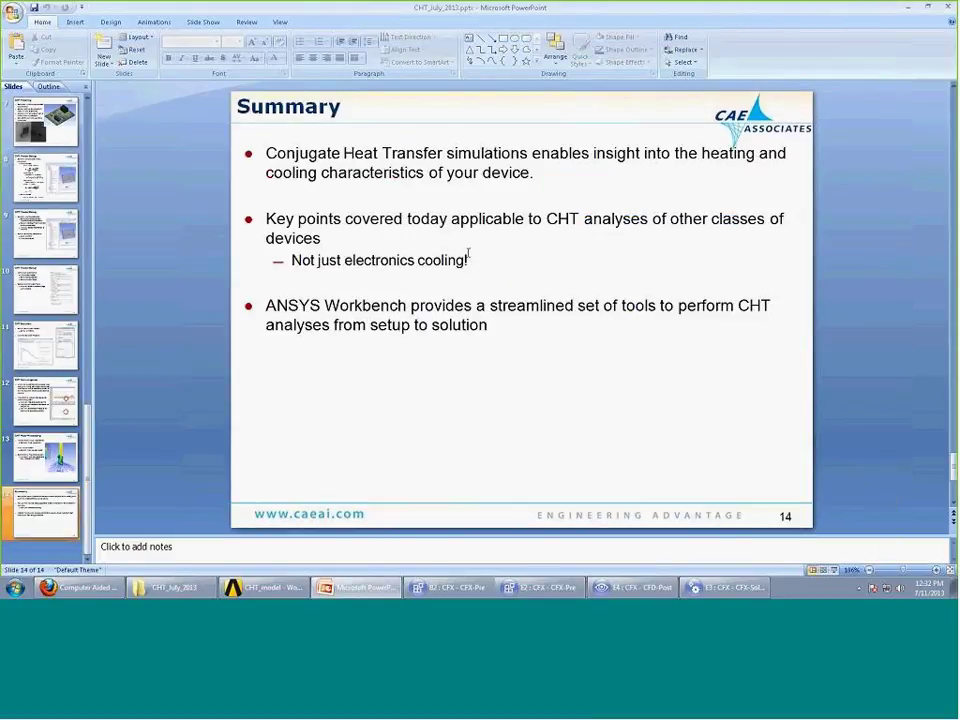